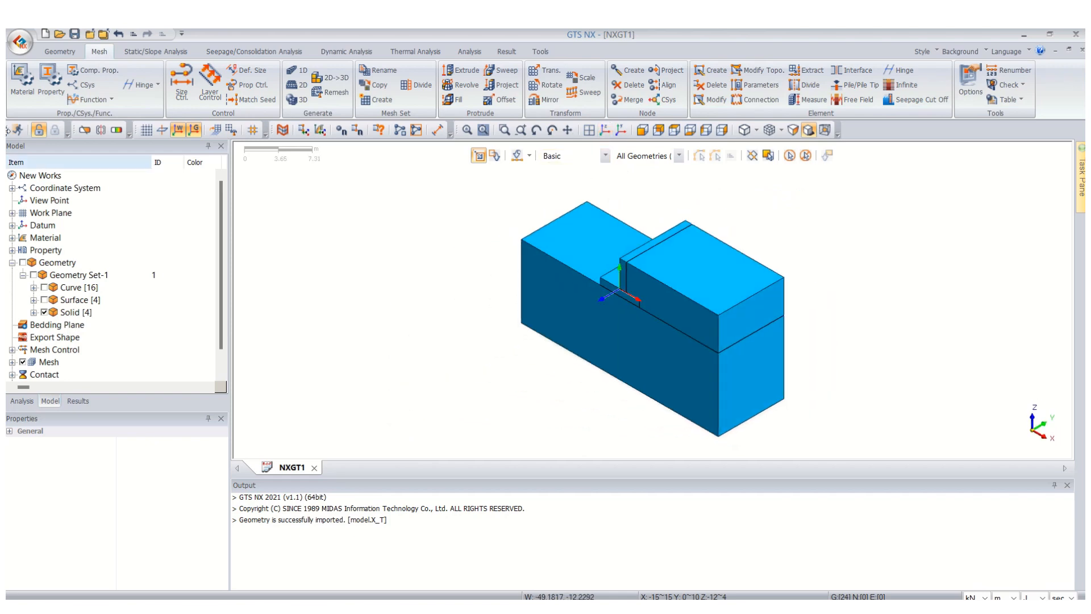
Step: Review the definitions of the F/n and Backfill materials
click(22, 80)
double_click(155, 190)
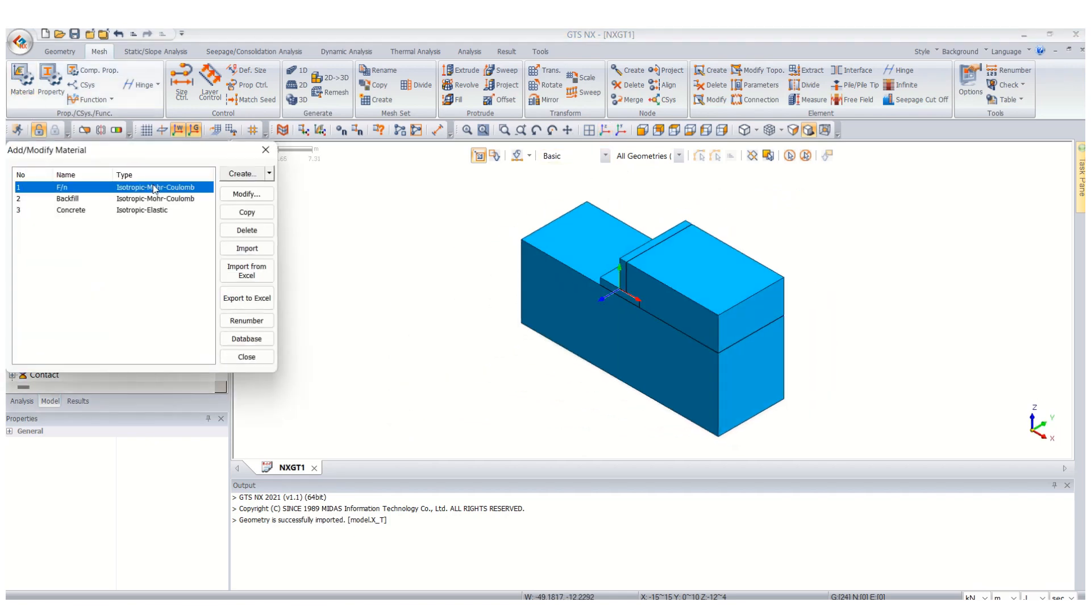
click(547, 150)
double_click(177, 199)
click(547, 150)
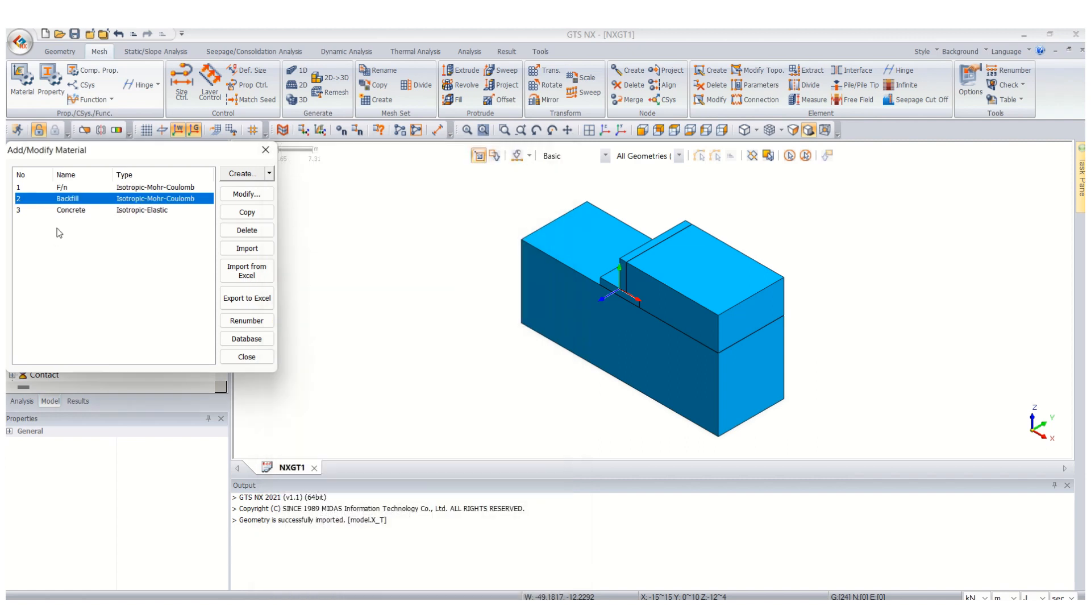
click(265, 150)
Step: Review the definition of the Soil 3D property
click(50, 79)
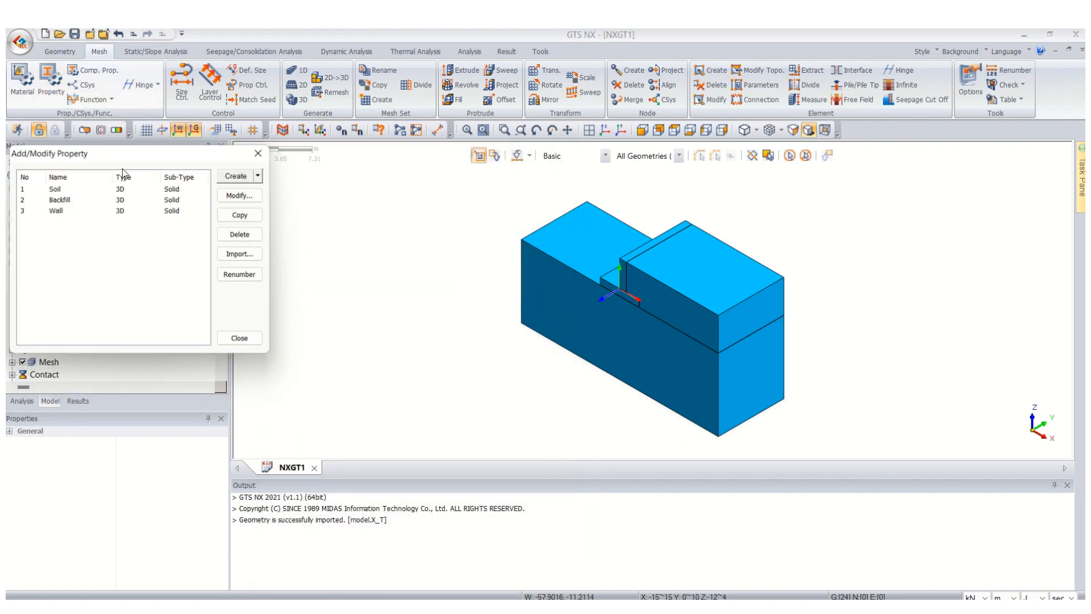
double_click(167, 189)
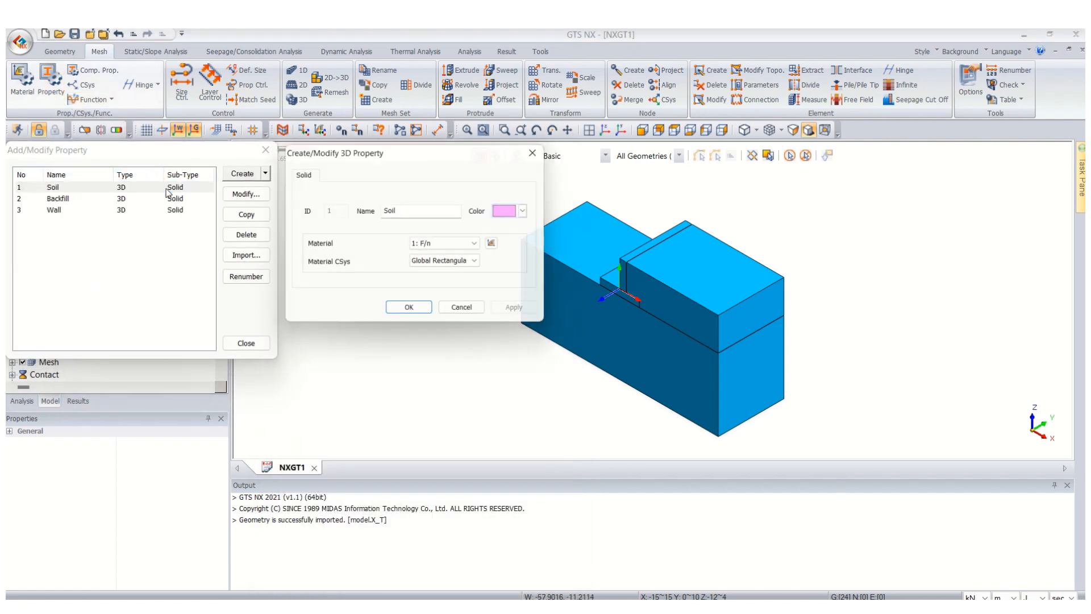
click(541, 150)
click(265, 150)
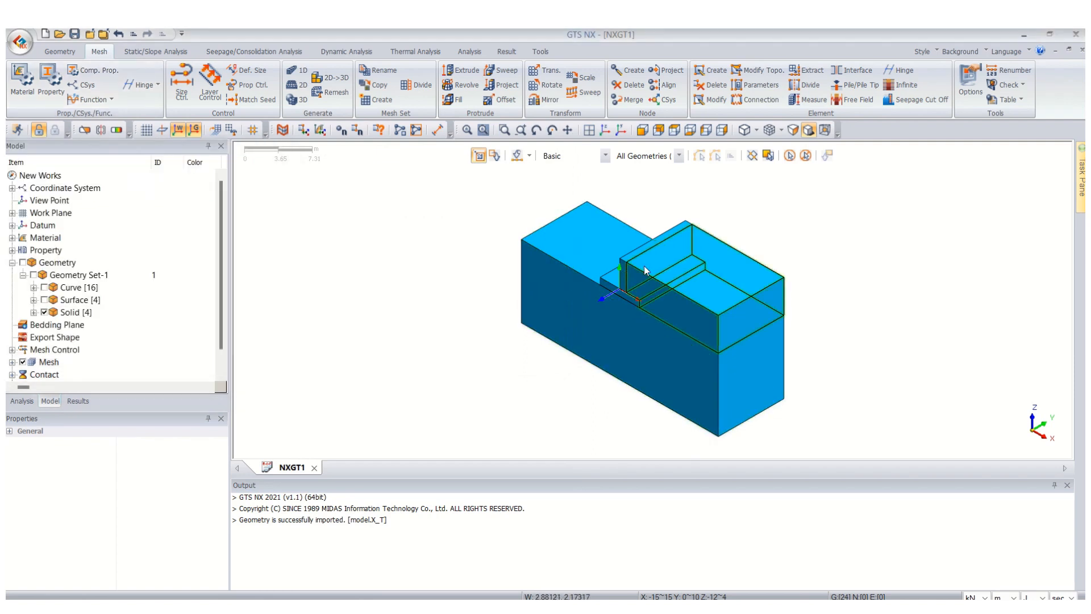
Step: Set up a solid mesh for the retaining wall's vertical stem with element size 0.5 and the Hybrid Mesher
scroll(679, 236, up, 1)
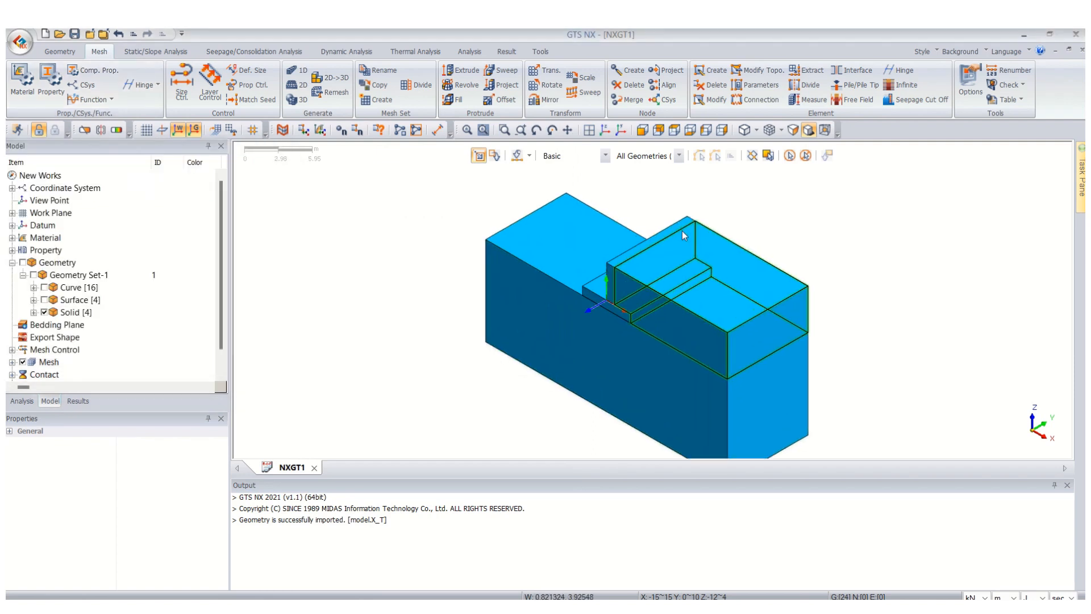
click(298, 100)
drag(92, 154, 234, 127)
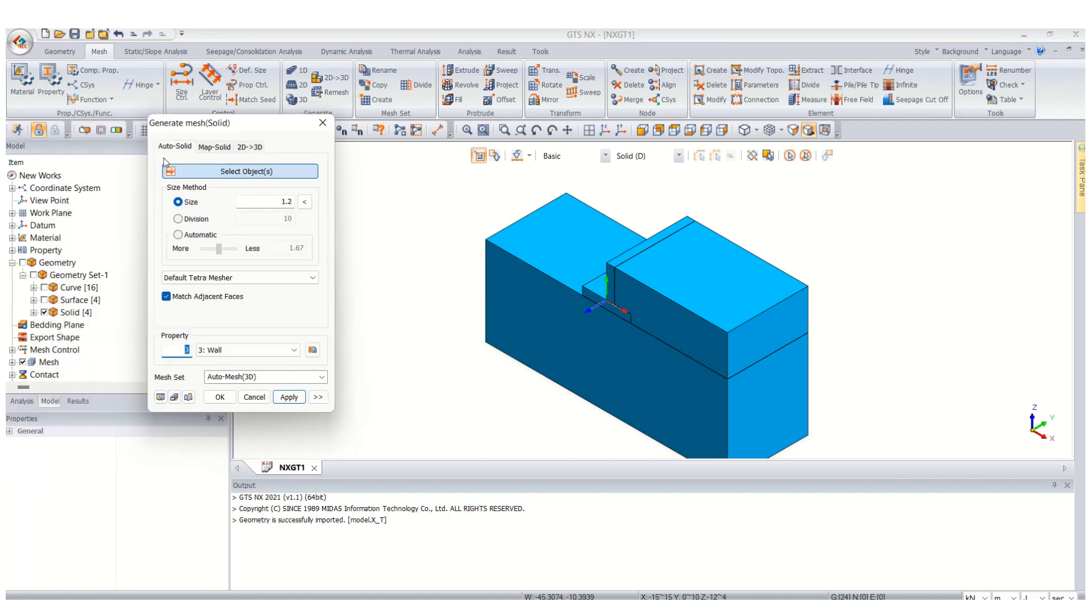
middle_drag(449, 332, 496, 334)
key(ctrl+shift+f)
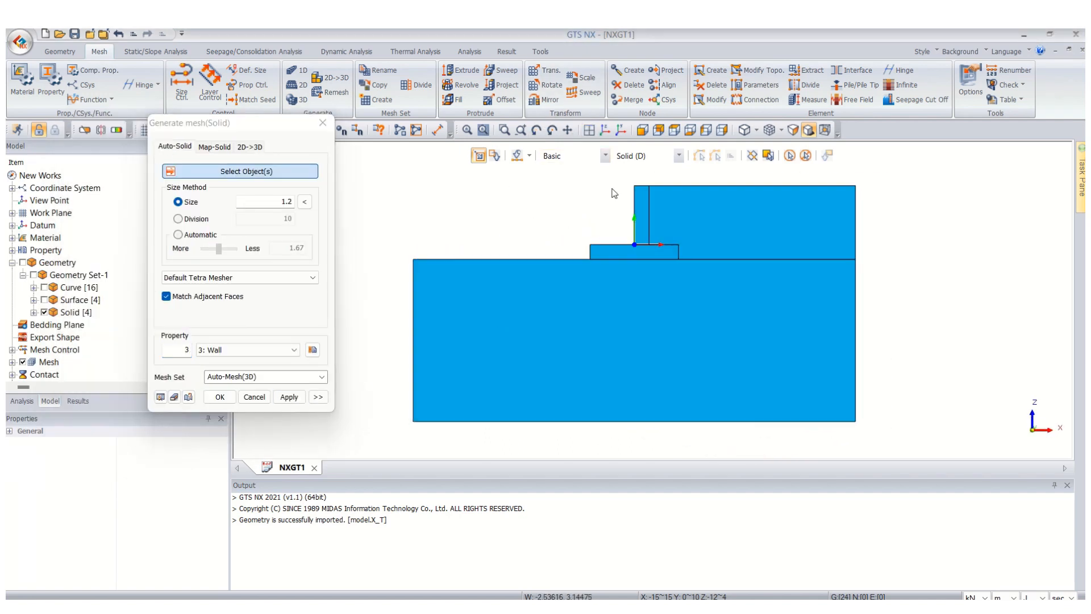
scroll(666, 178, up, 1)
click(632, 217)
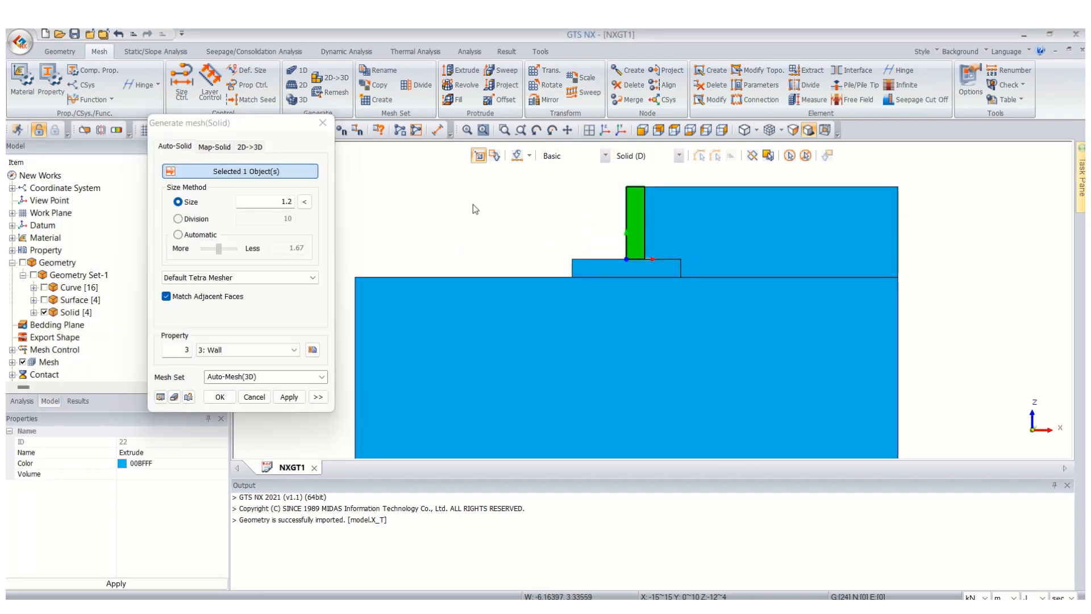
click(281, 202)
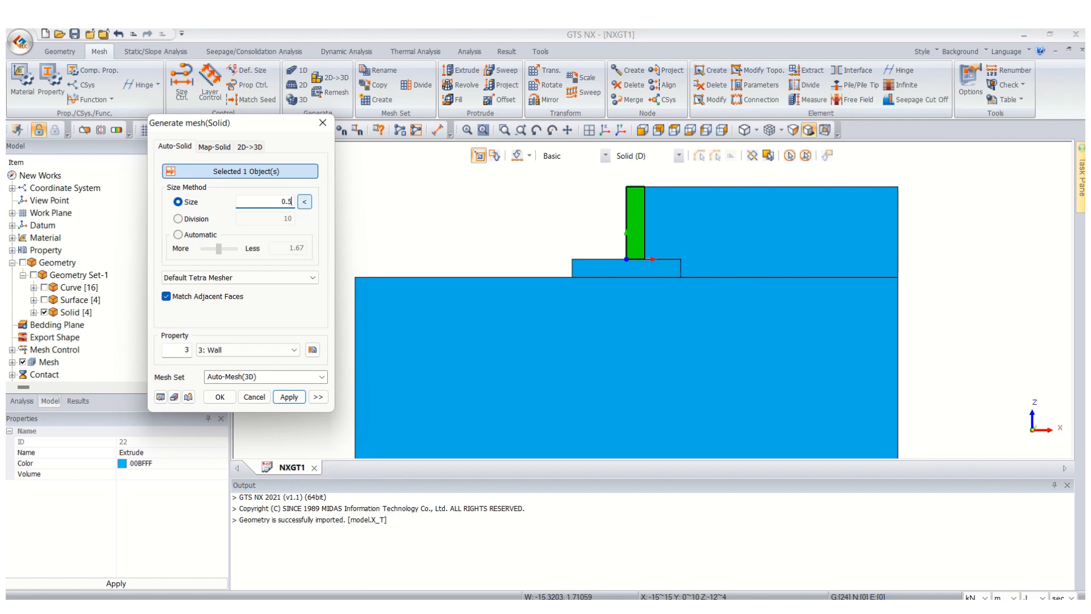
click(211, 284)
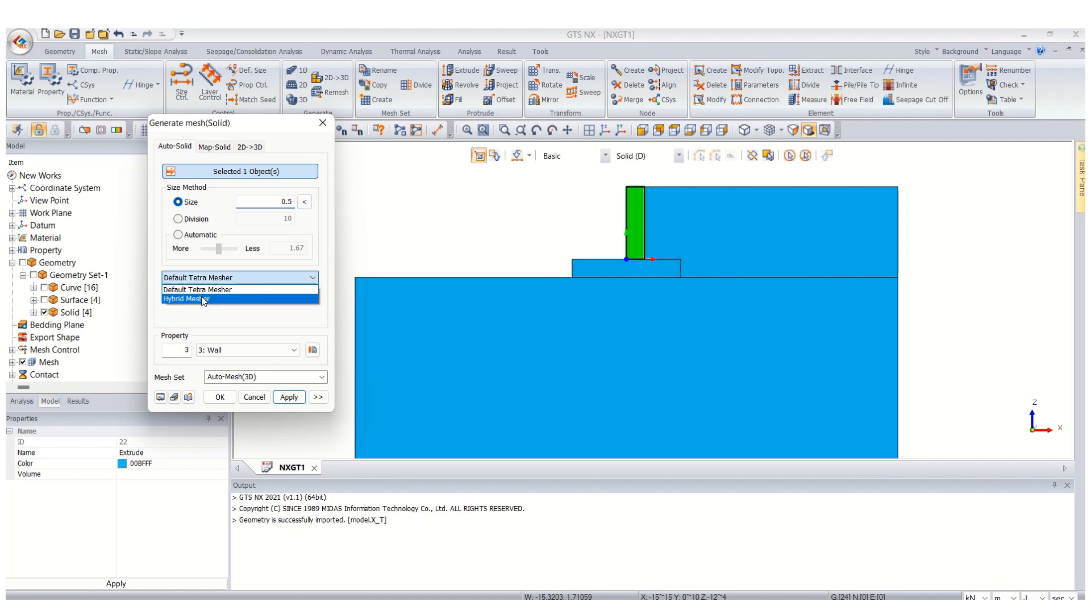
click(204, 298)
Step: Generate the stem mesh with the Wall property in a mesh set named Stem
click(231, 350)
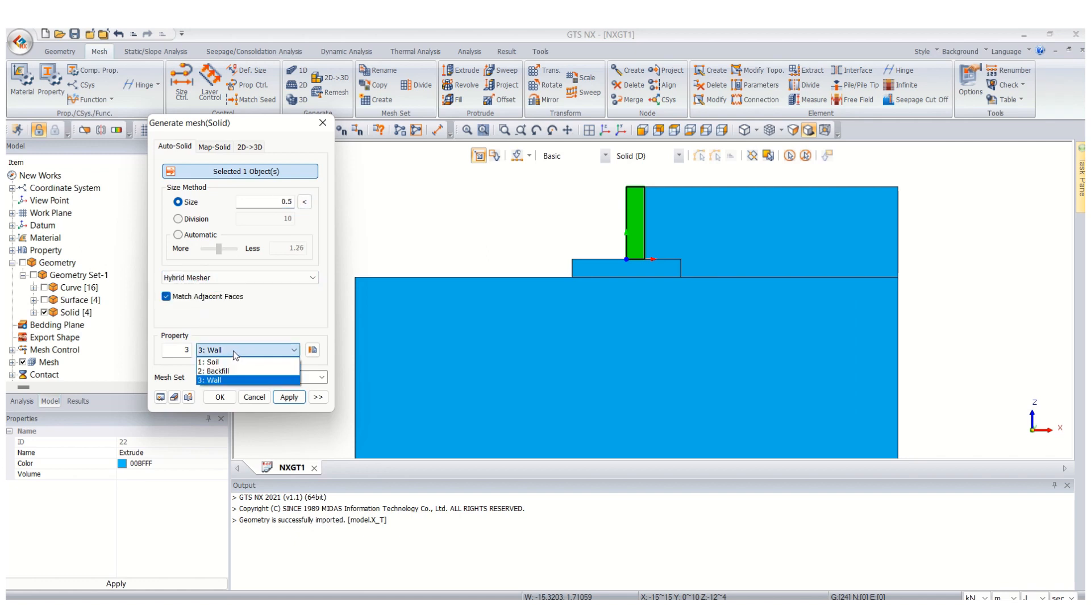
click(227, 362)
click(261, 377)
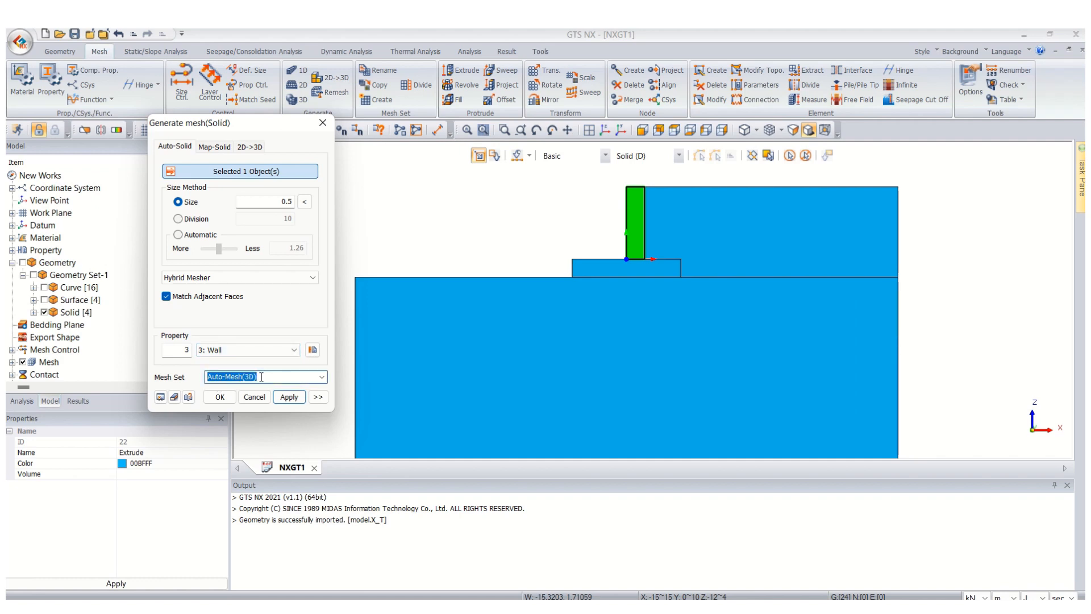
text(Stem)
click(288, 398)
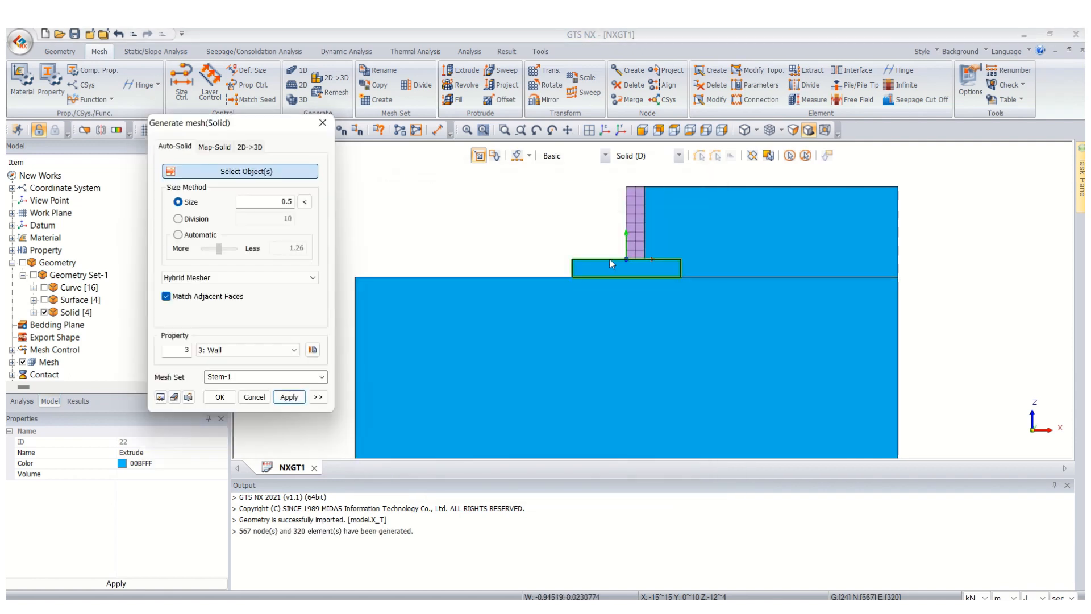
Step: Mesh the wall's base slab solid with the Wall property in a mesh set named Base
click(610, 263)
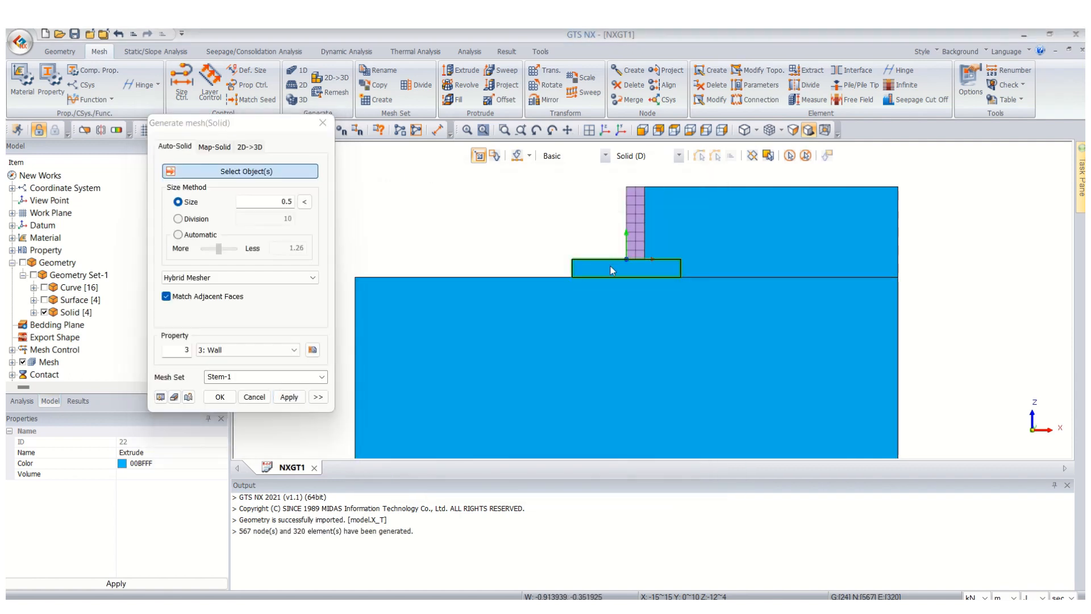
click(230, 377)
text(Base)
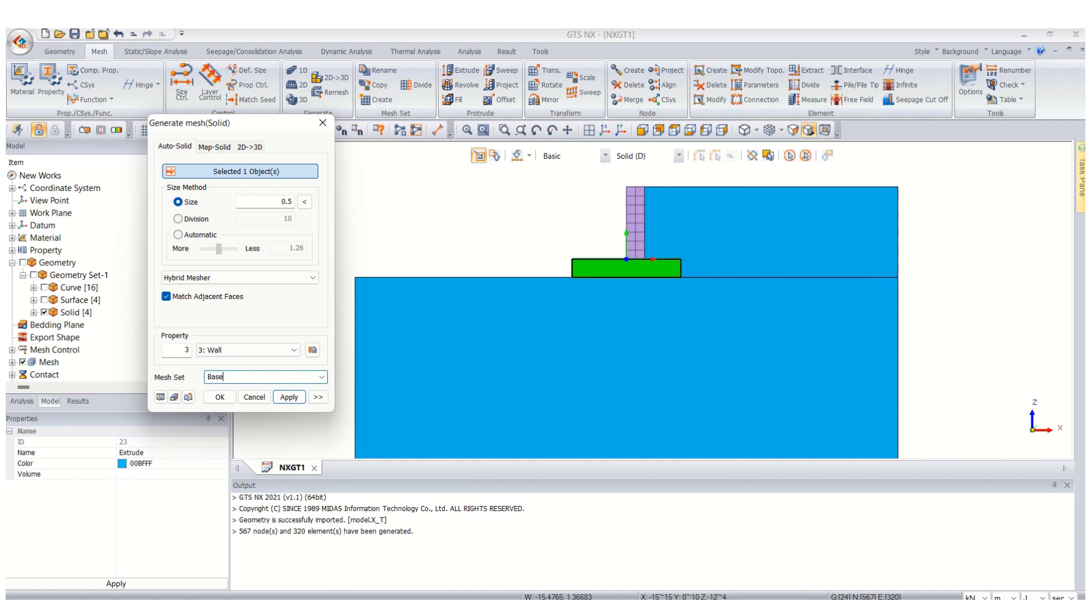
click(297, 397)
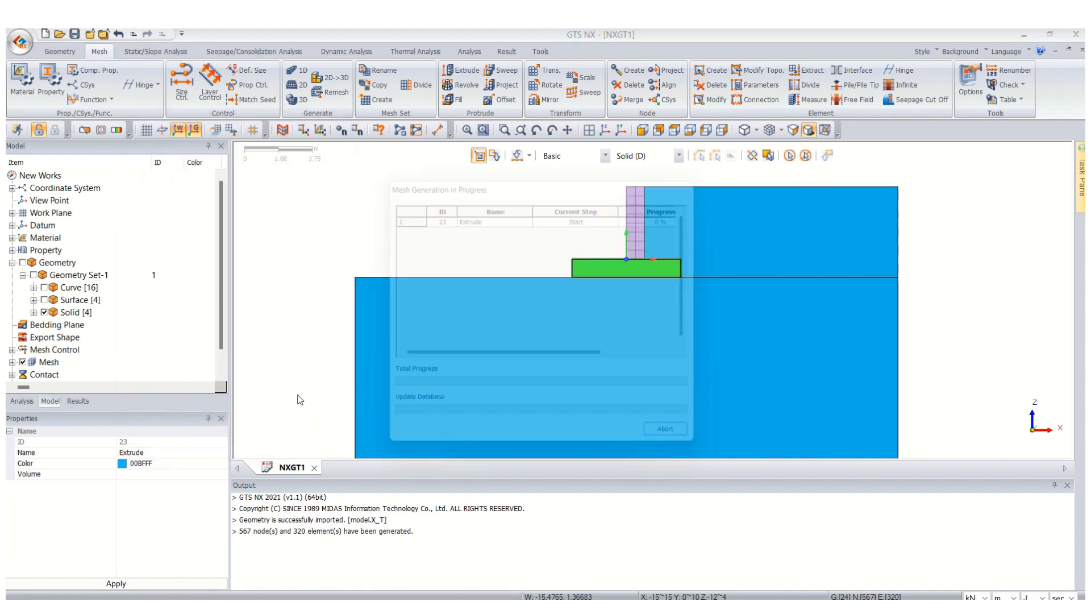
Step: Mesh the solid behind the stem with the Backfill property in a mesh set named Backfill
click(738, 213)
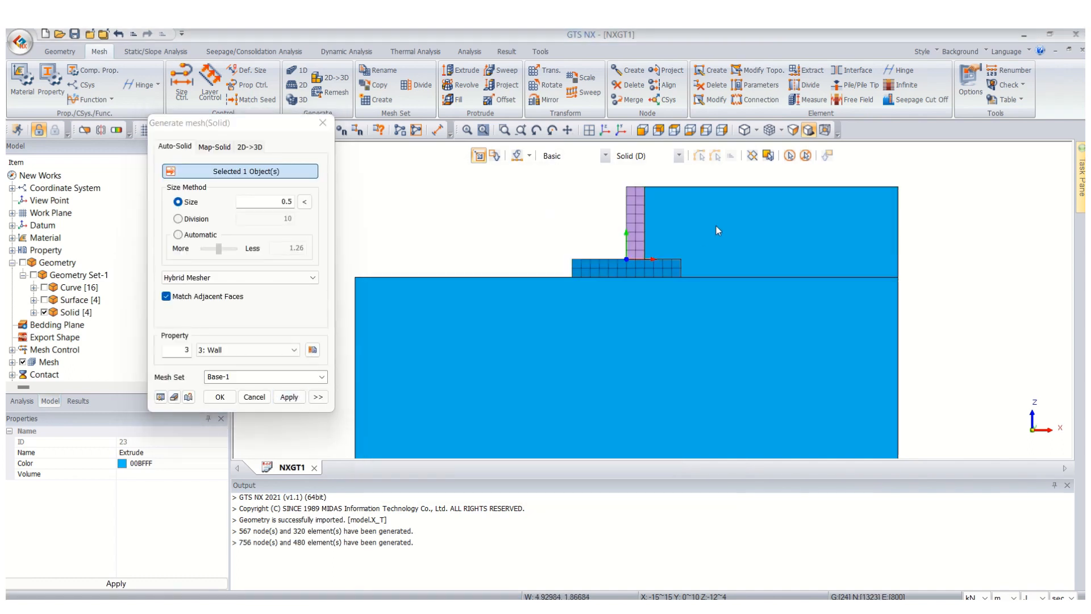
click(214, 351)
click(237, 370)
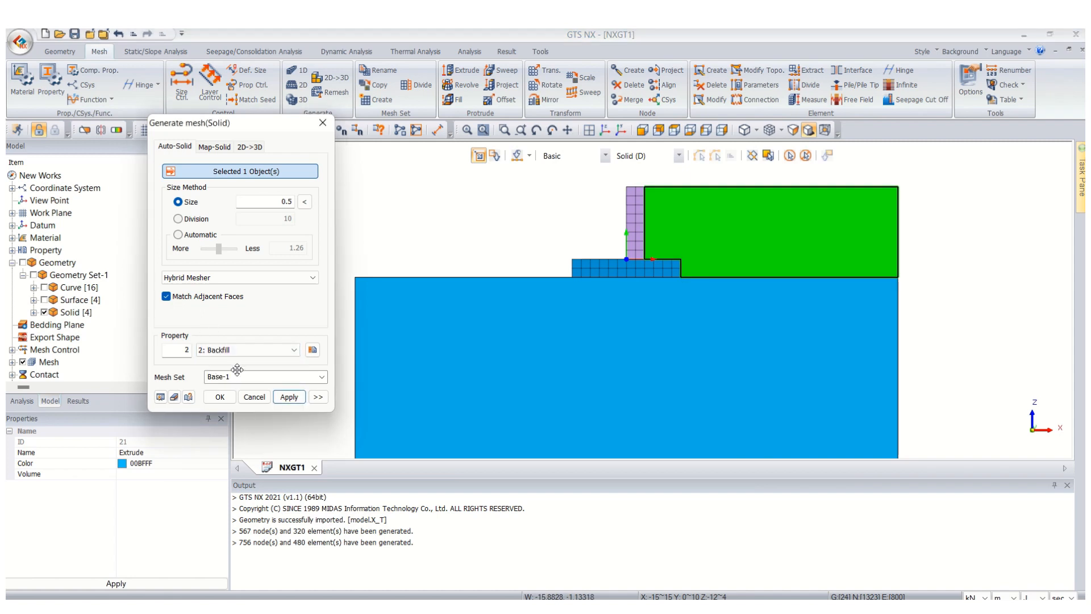
double_click(246, 381)
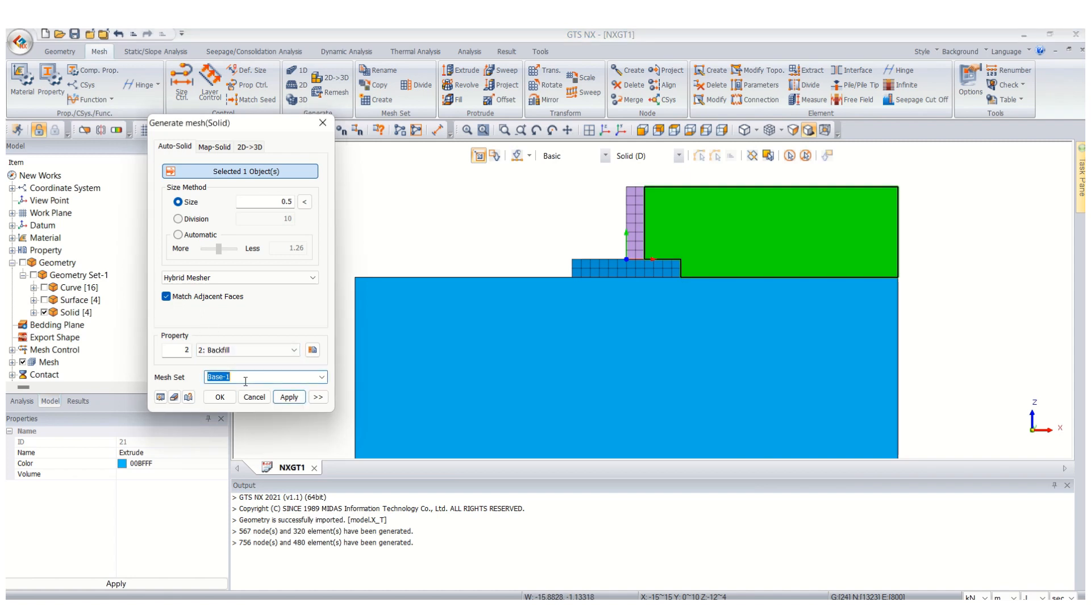
text(Backfill)
click(288, 397)
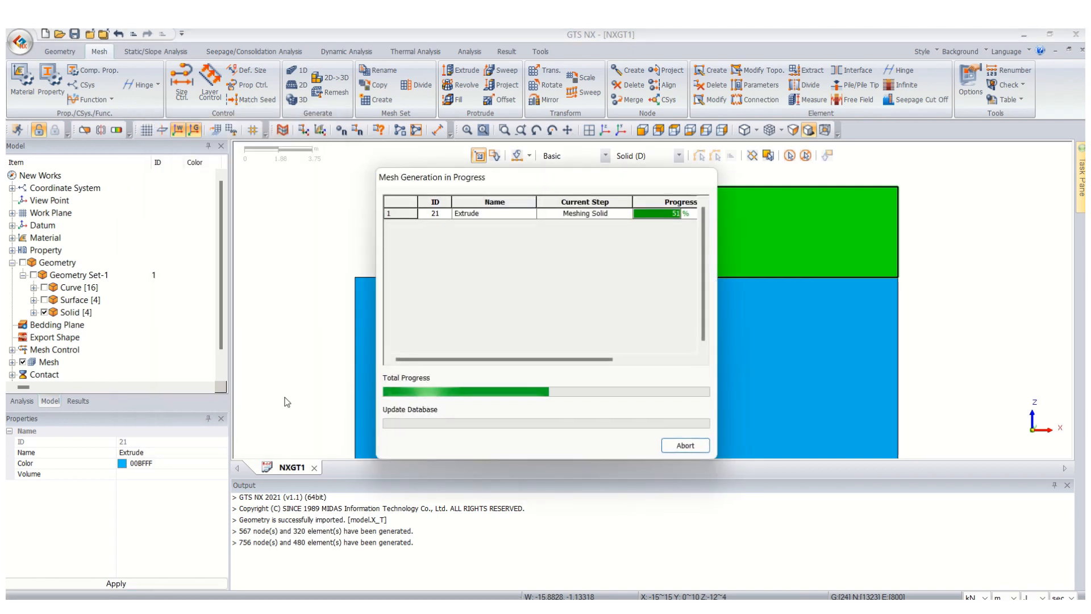
Step: Mesh the foundation ground solid below the wall with the Soil property in a mesh set named Soil
click(496, 335)
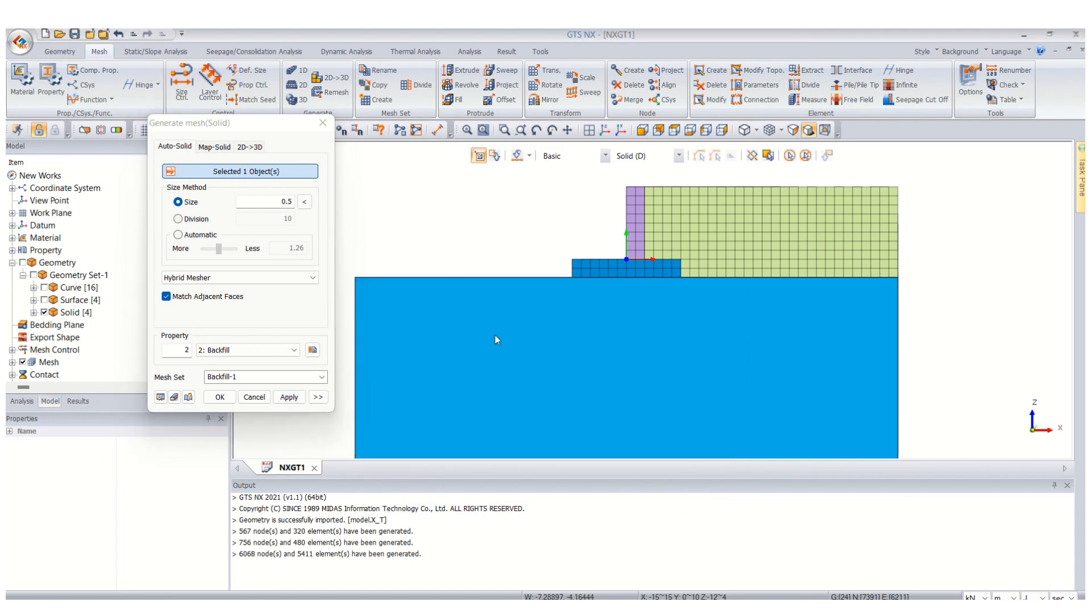
click(247, 351)
click(235, 363)
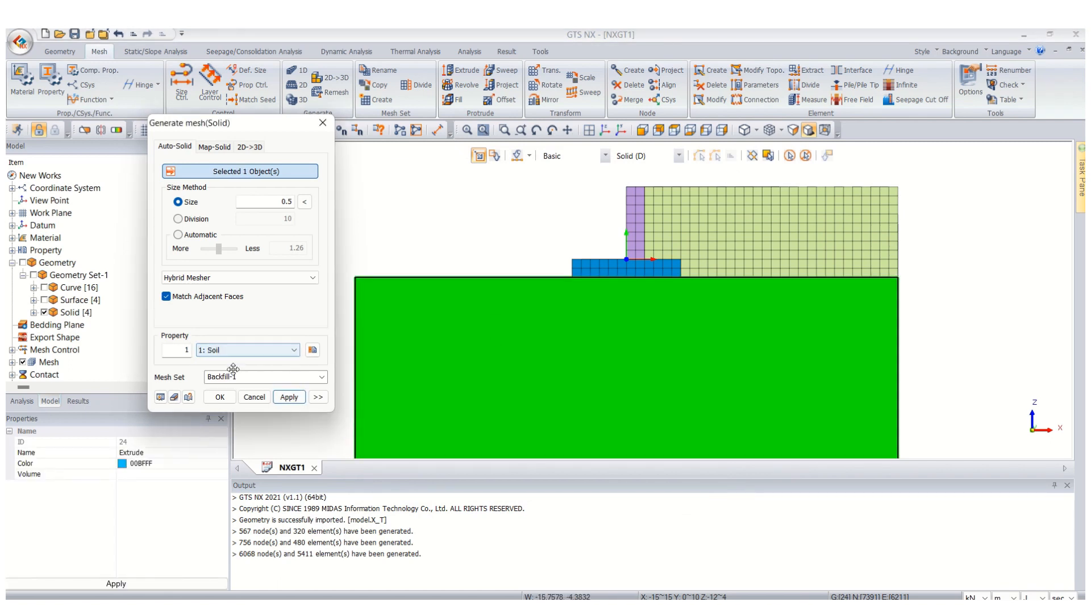
double_click(245, 376)
text(Soil)
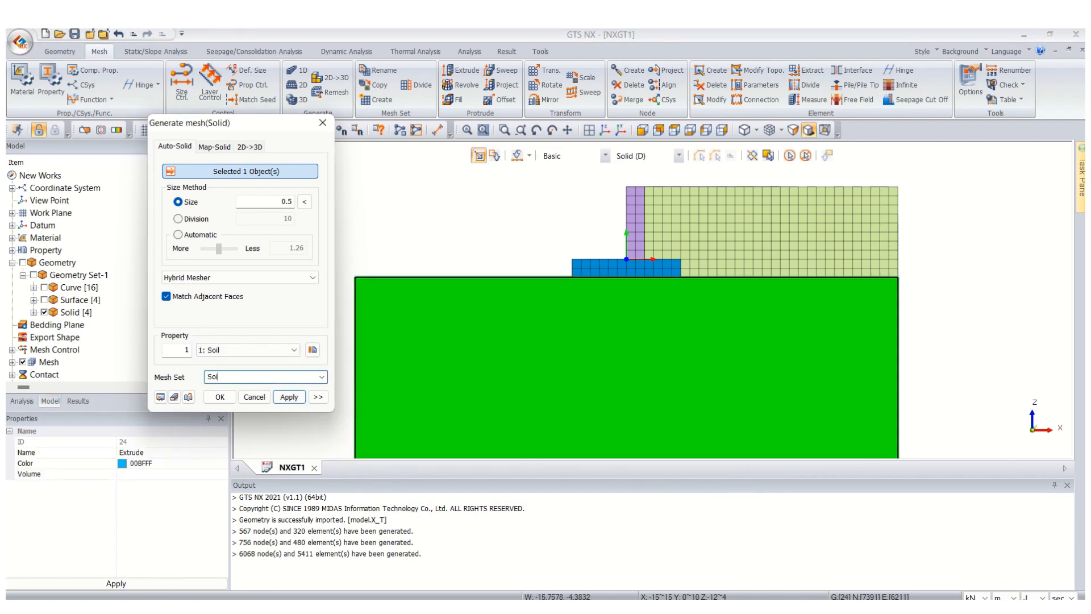
click(220, 396)
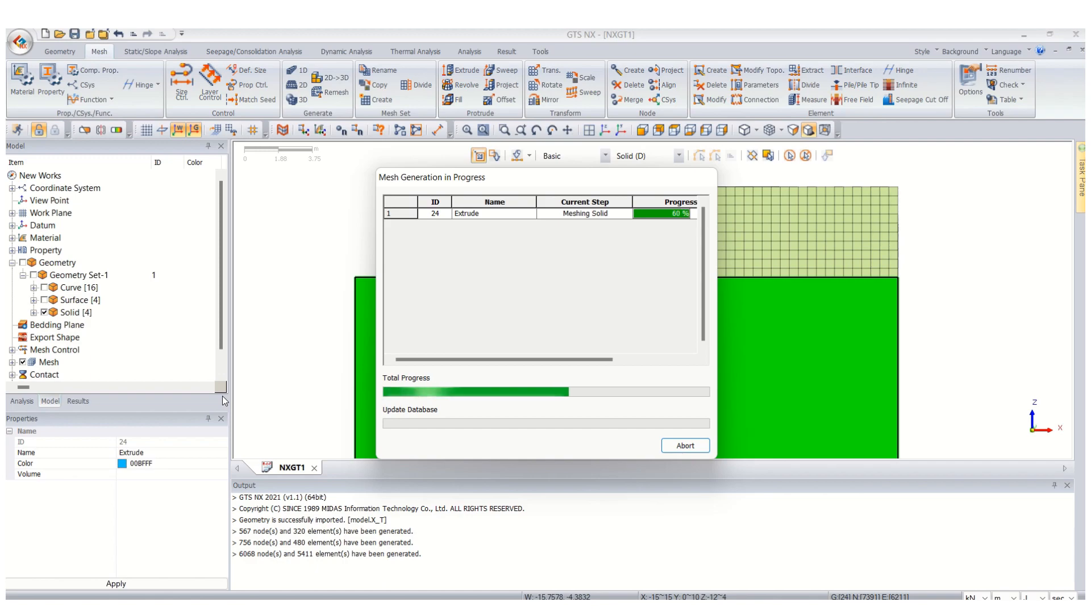
Step: Check the generated 3D mesh for free faces, leaving the bounding faces out of the display
scroll(359, 286, down, 4)
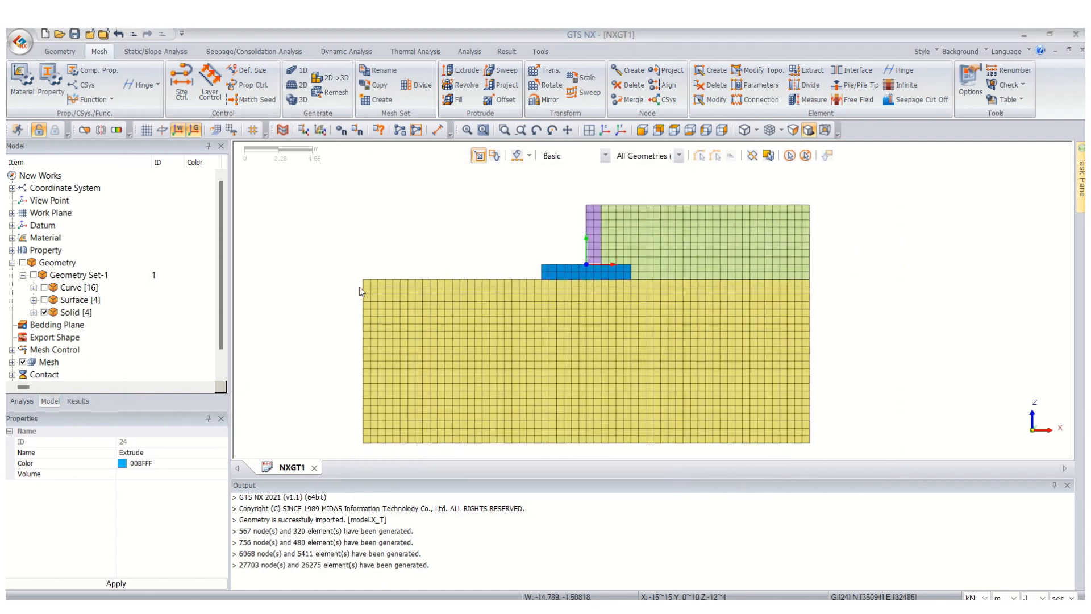
mouse_move(590, 361)
middle_down()
mouse_move(564, 395)
mouse_move(592, 382)
middle_up()
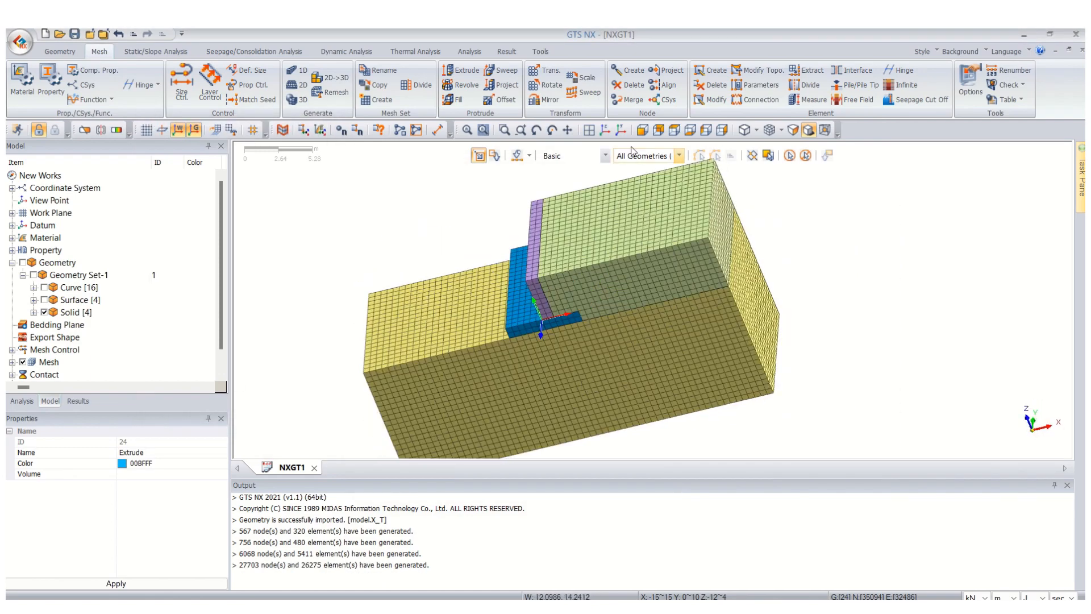
click(605, 131)
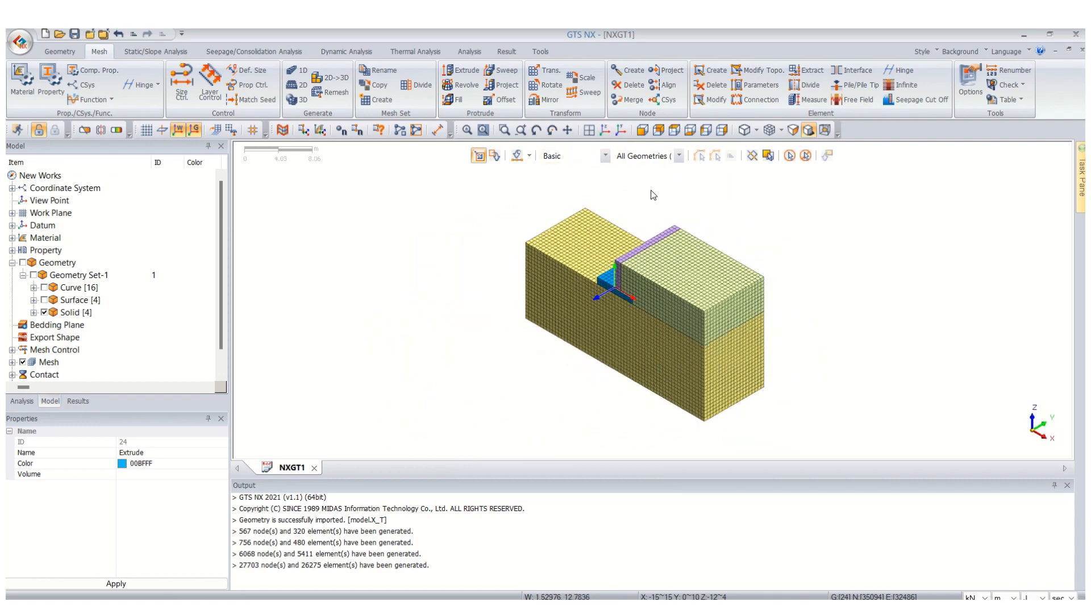
click(1013, 85)
click(1049, 100)
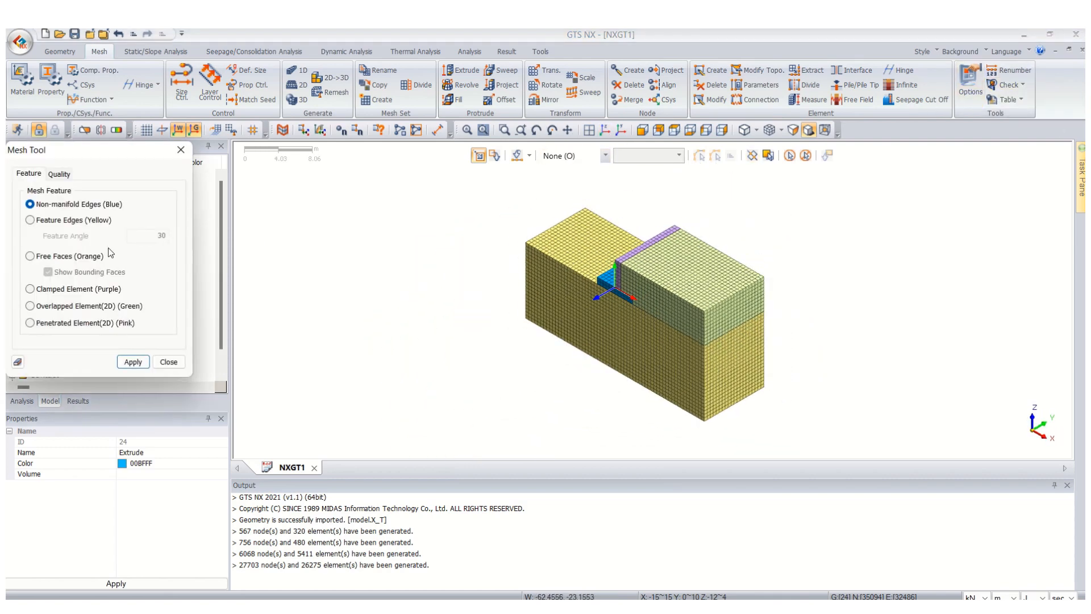
click(30, 256)
click(121, 362)
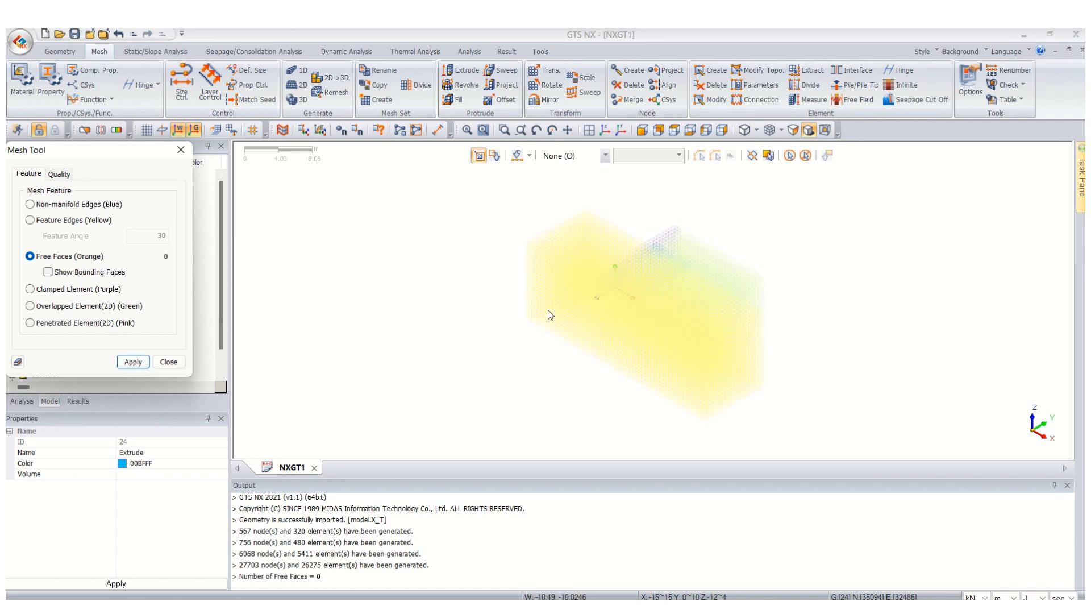
click(169, 362)
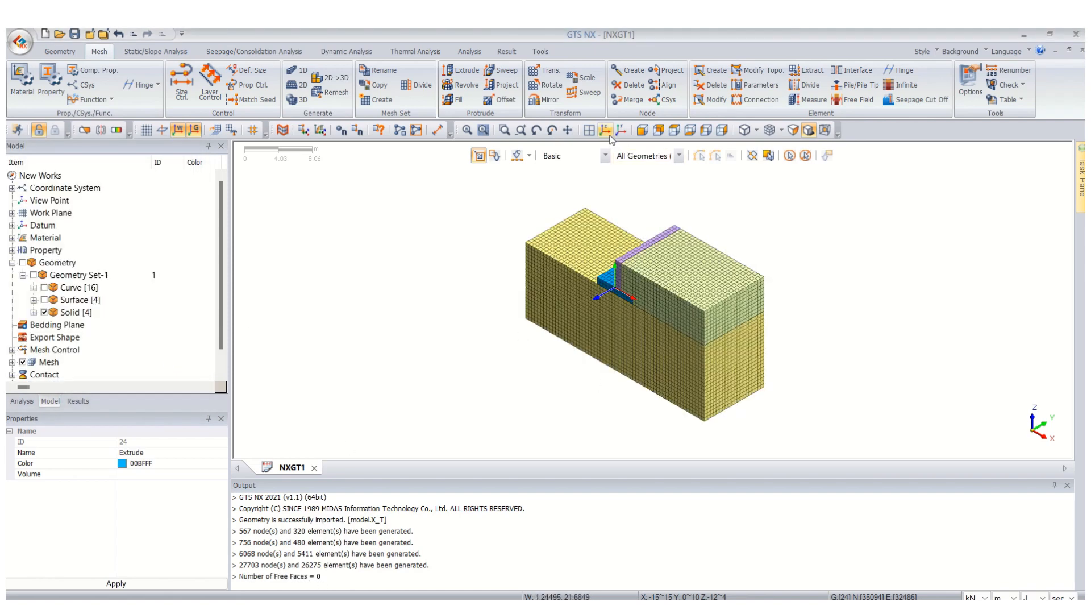
Step: Set up a plane interface with the From Mesh-Set (T/X-cross type) method and select the Stem and Backfill mesh sets
scroll(646, 241, up, 3)
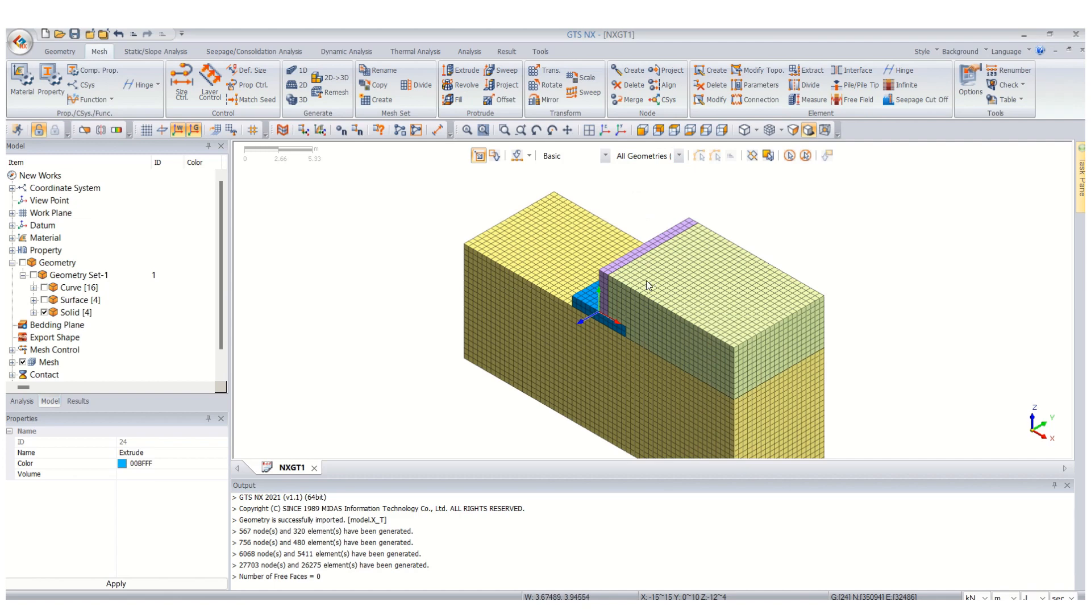
click(589, 130)
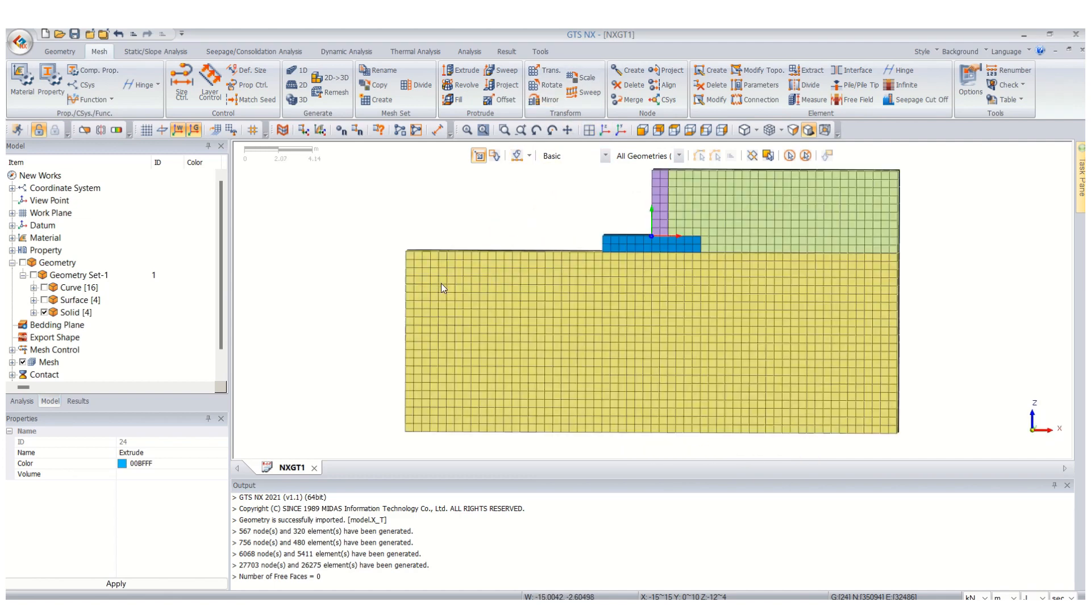
scroll(654, 187, up, 2)
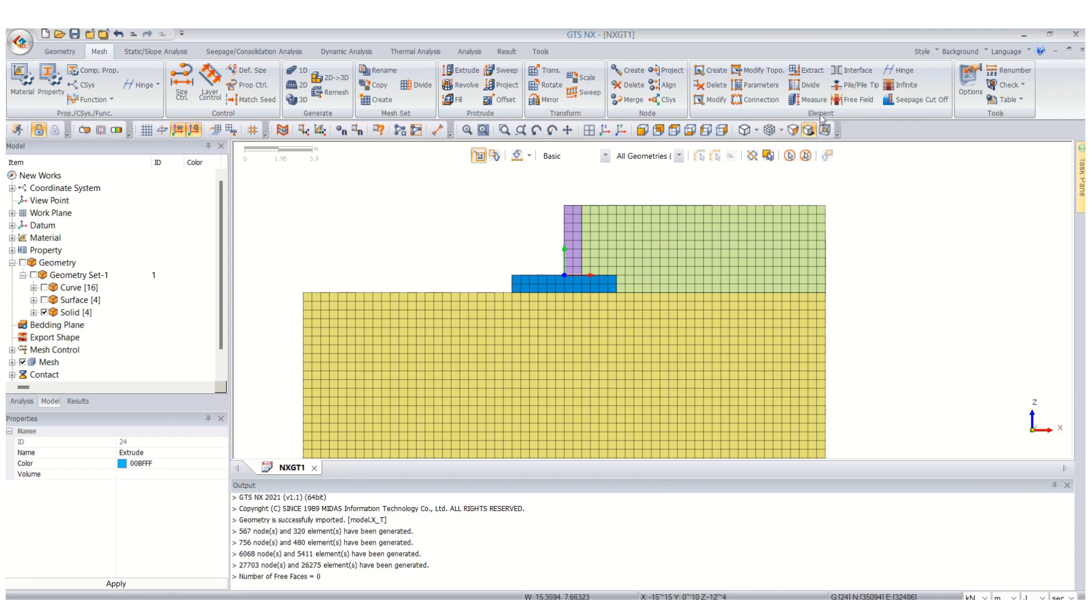
click(858, 74)
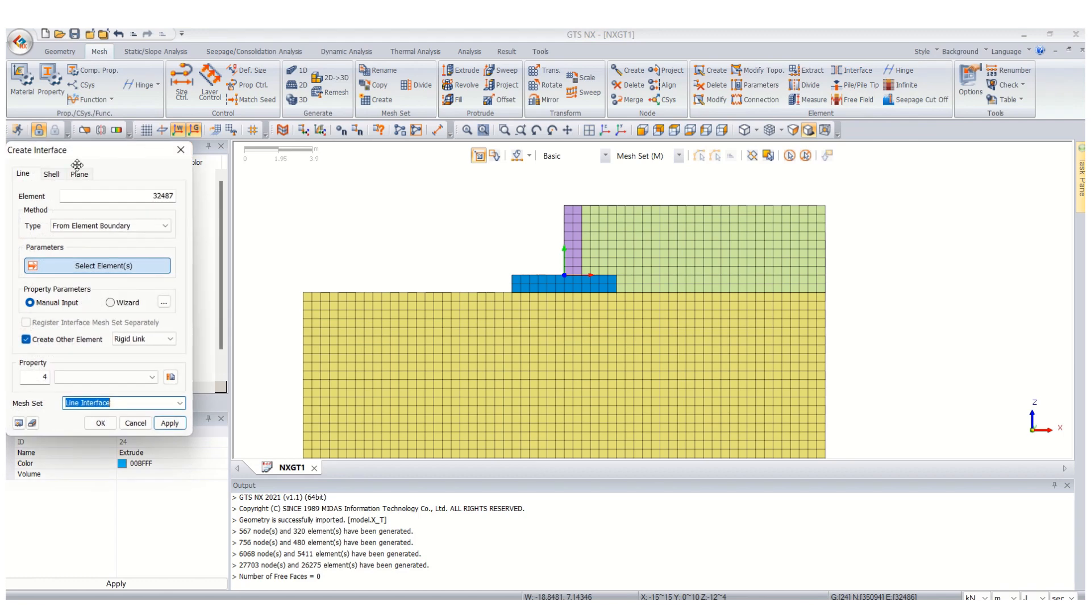
click(145, 150)
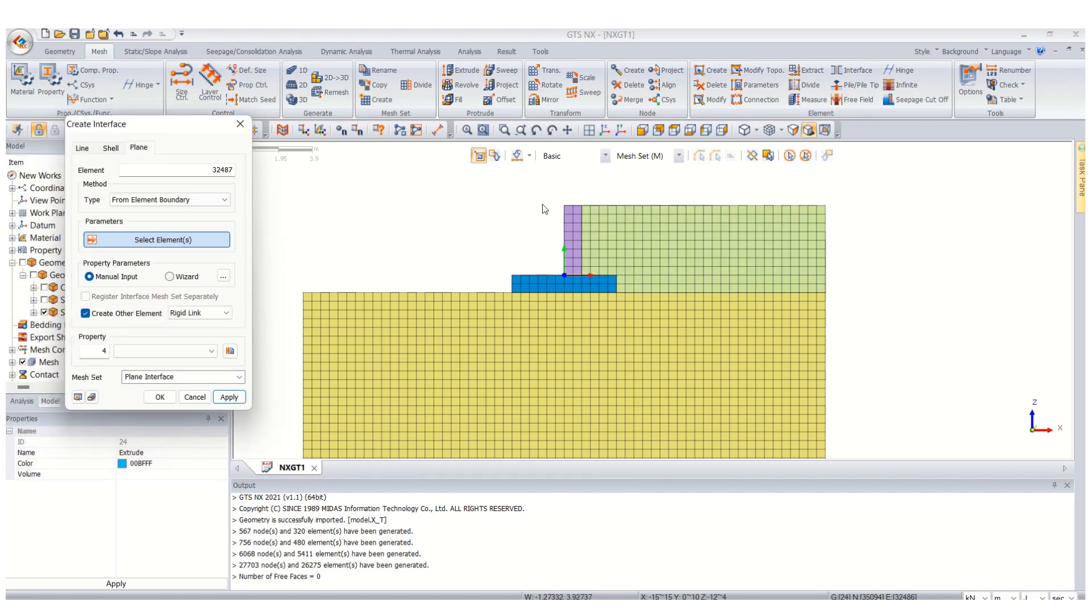
click(142, 199)
click(149, 266)
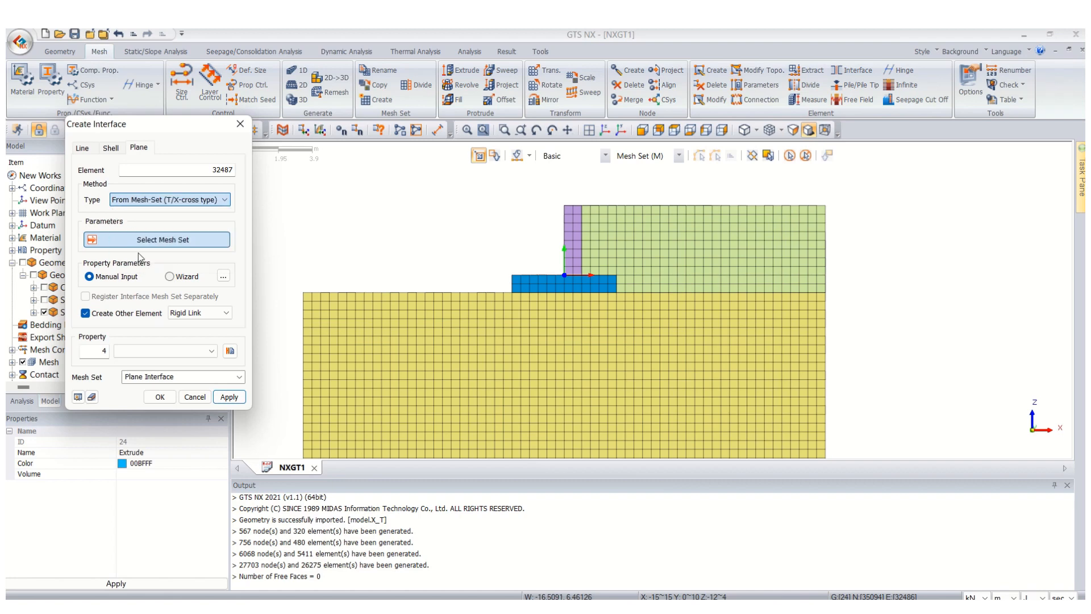
click(575, 215)
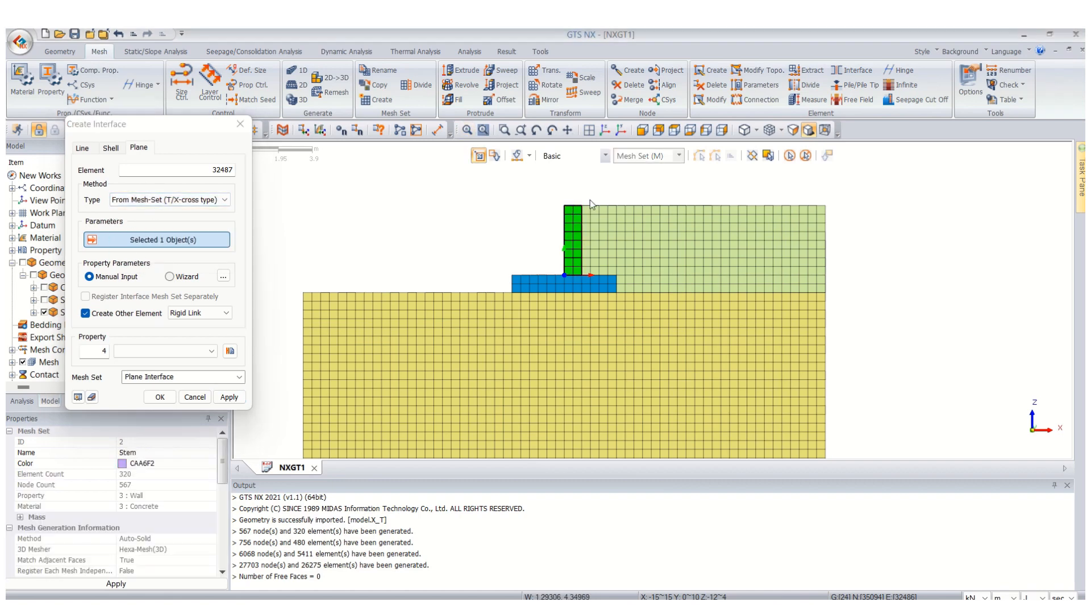
click(590, 207)
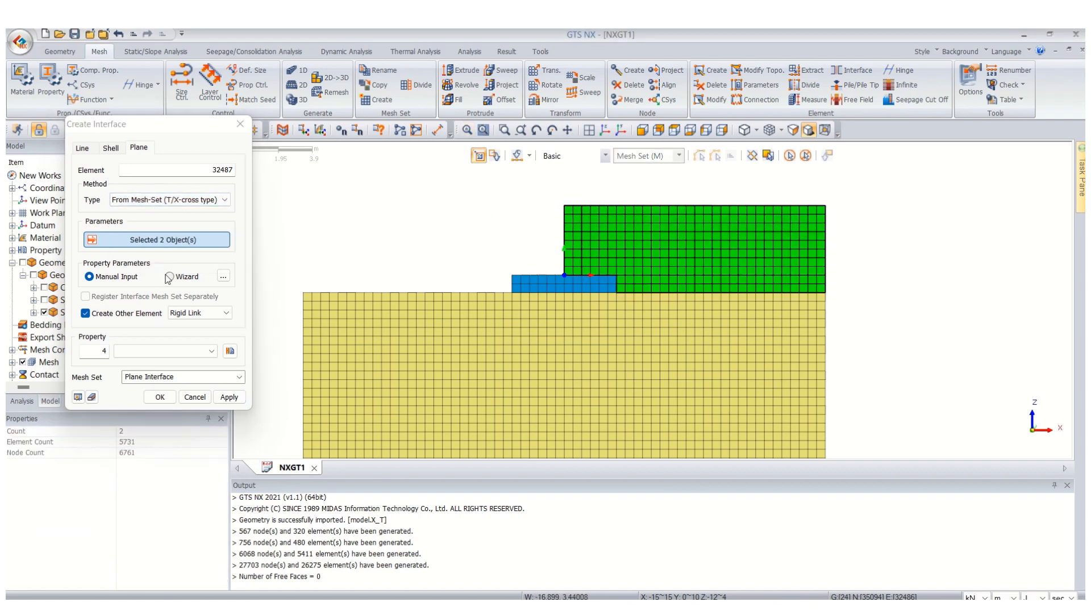
Step: Define the interface parameters through the wizard with a virtual thickness factor of 0.1 m and a strength reduction factor of 0.8
click(223, 276)
click(436, 177)
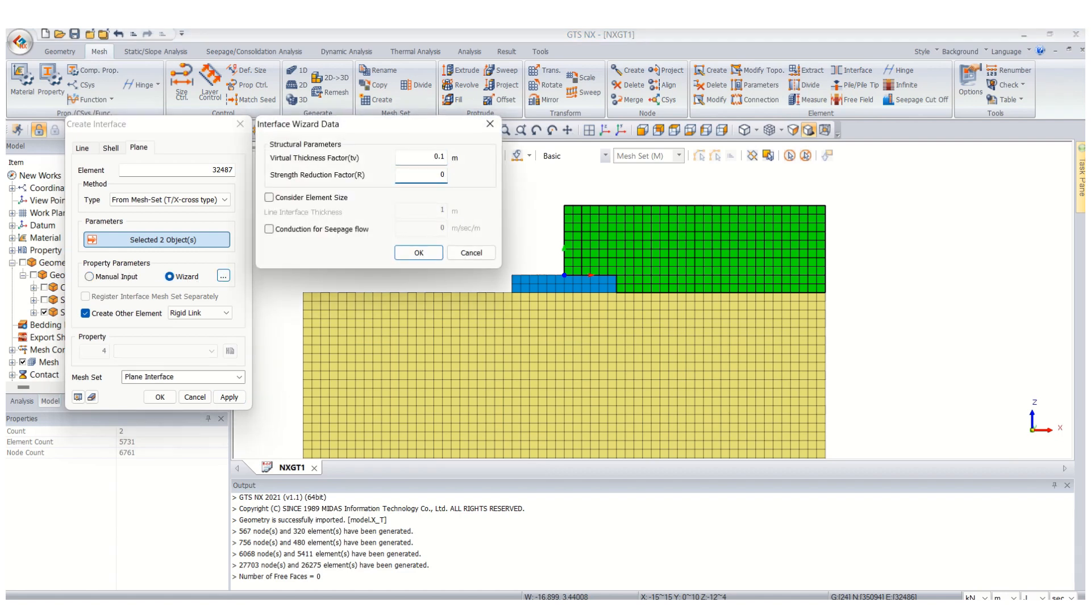
click(419, 252)
Step: Create the plane interface without other elements in a mesh set named Stem Interface
click(85, 313)
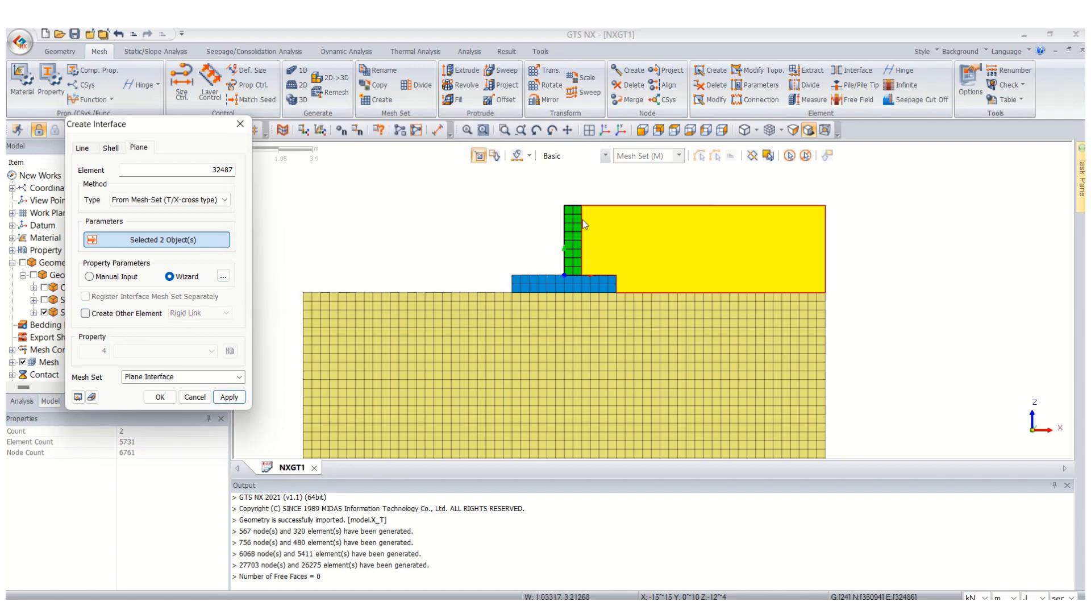
double_click(143, 378)
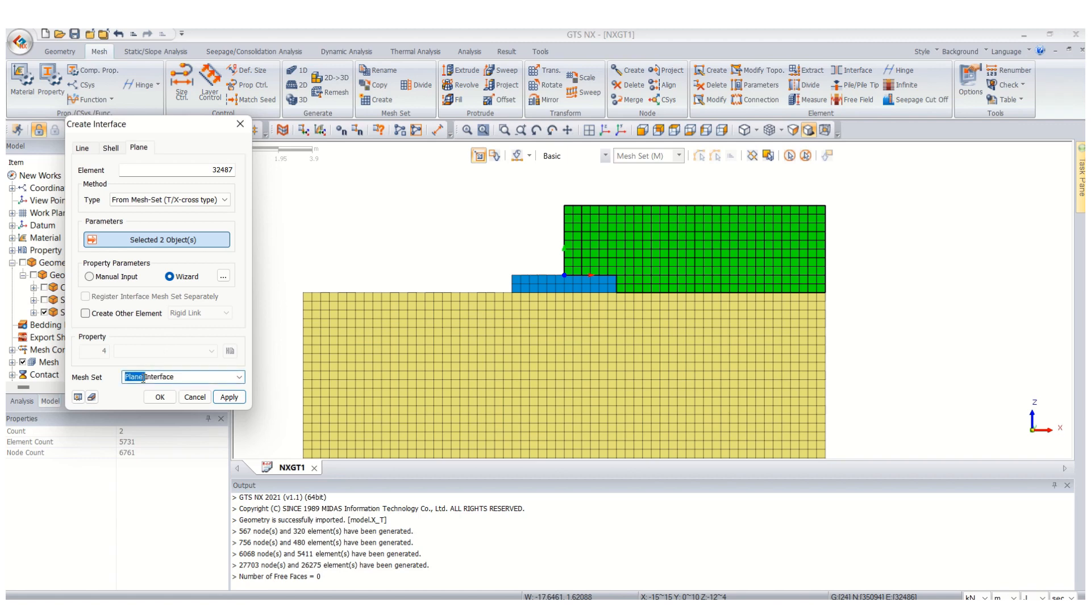
text(Stem)
click(226, 397)
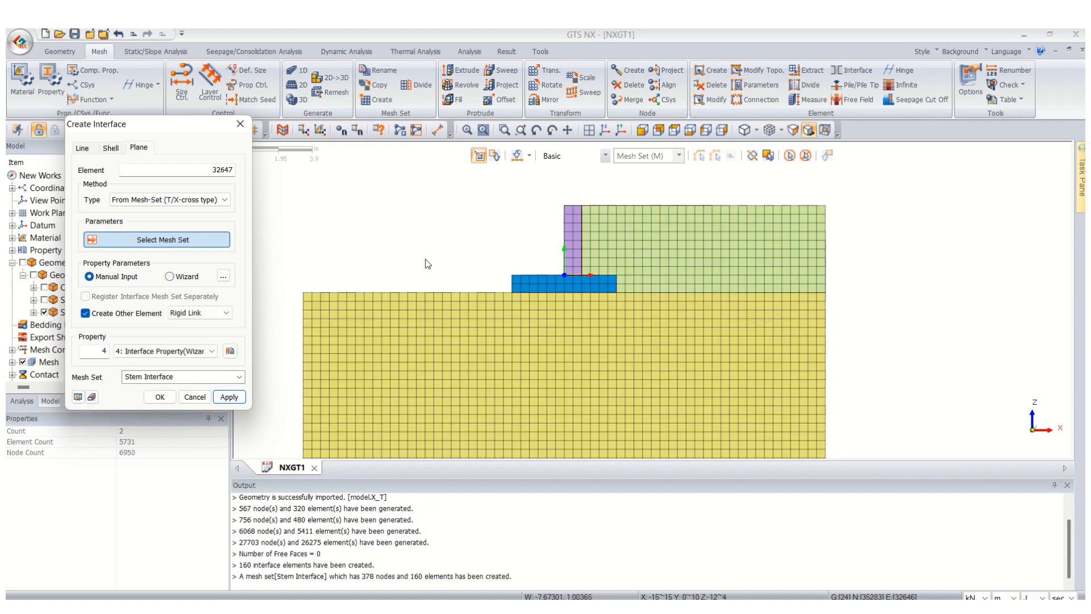
Step: Expand the mesh sets in the model tree and check the properties of the Stem Interface set
drag(183, 128, 257, 150)
scroll(42, 350, down, 1)
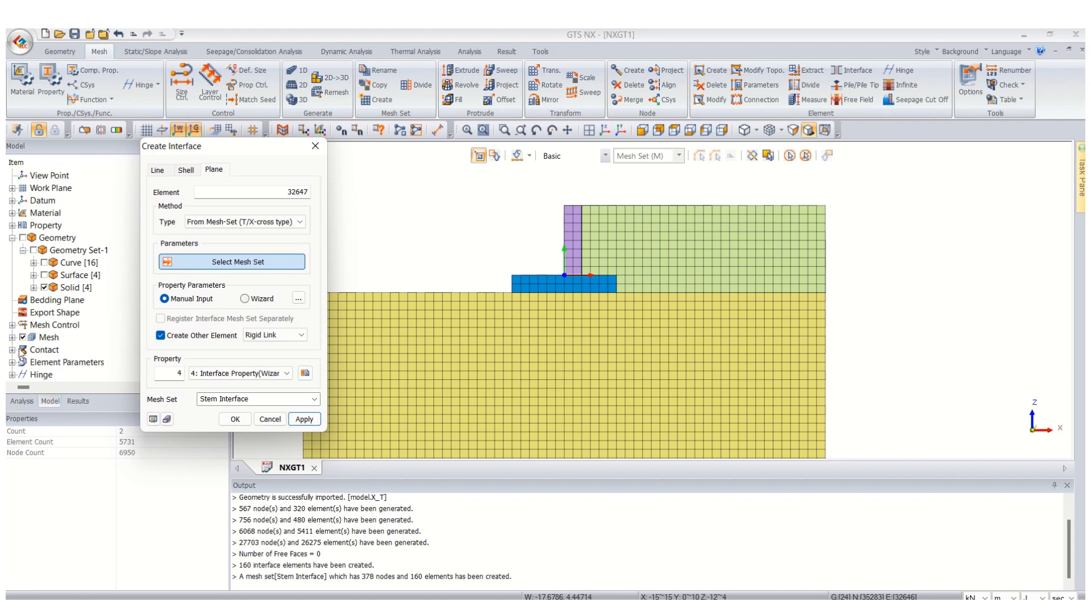
click(12, 338)
click(61, 340)
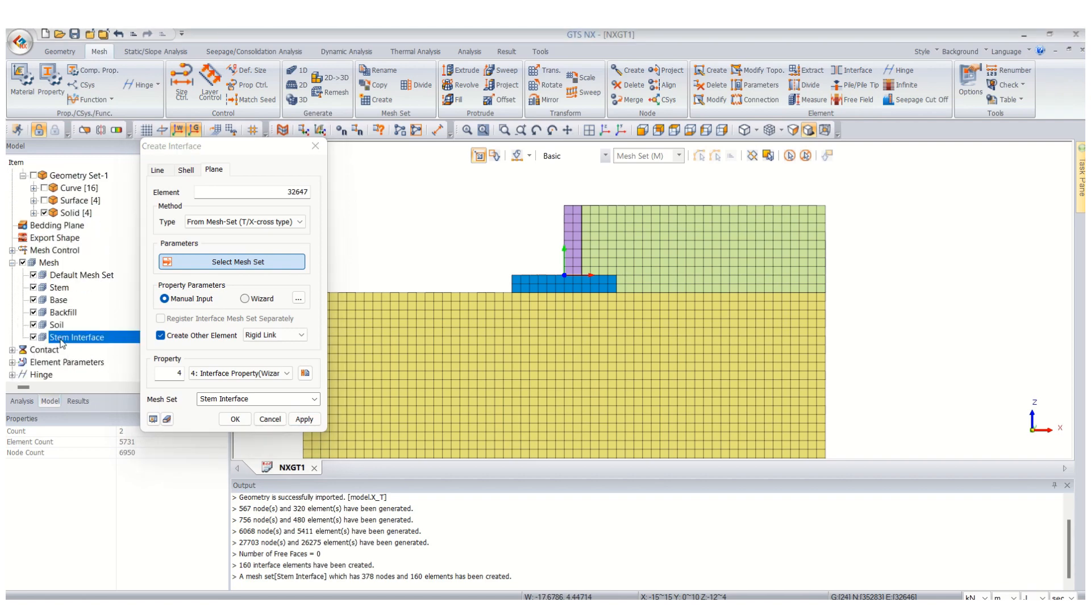
scroll(539, 225, down, 1)
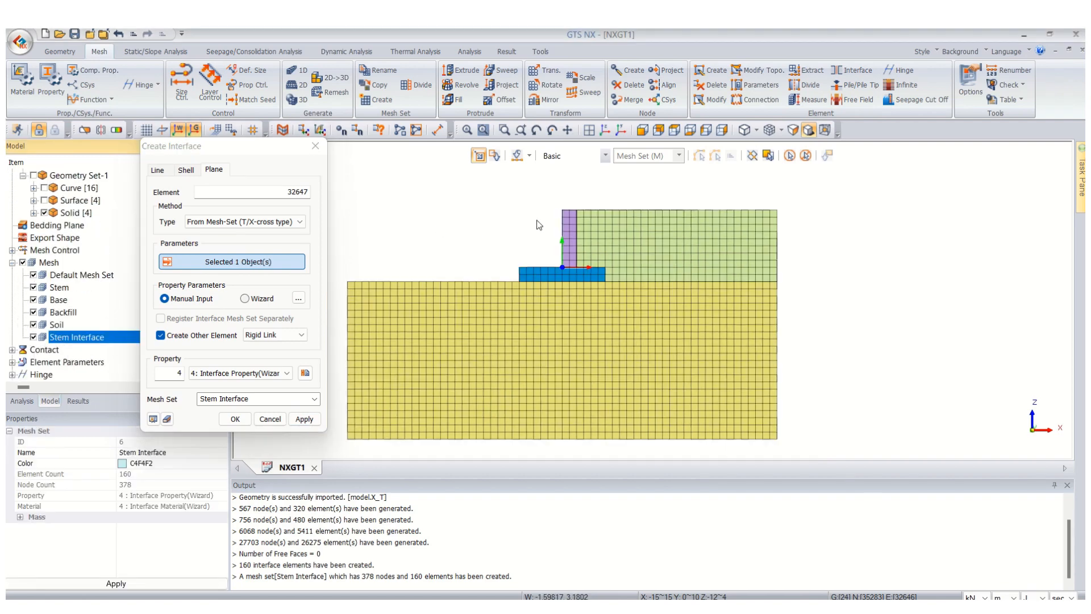
scroll(554, 262, up, 1)
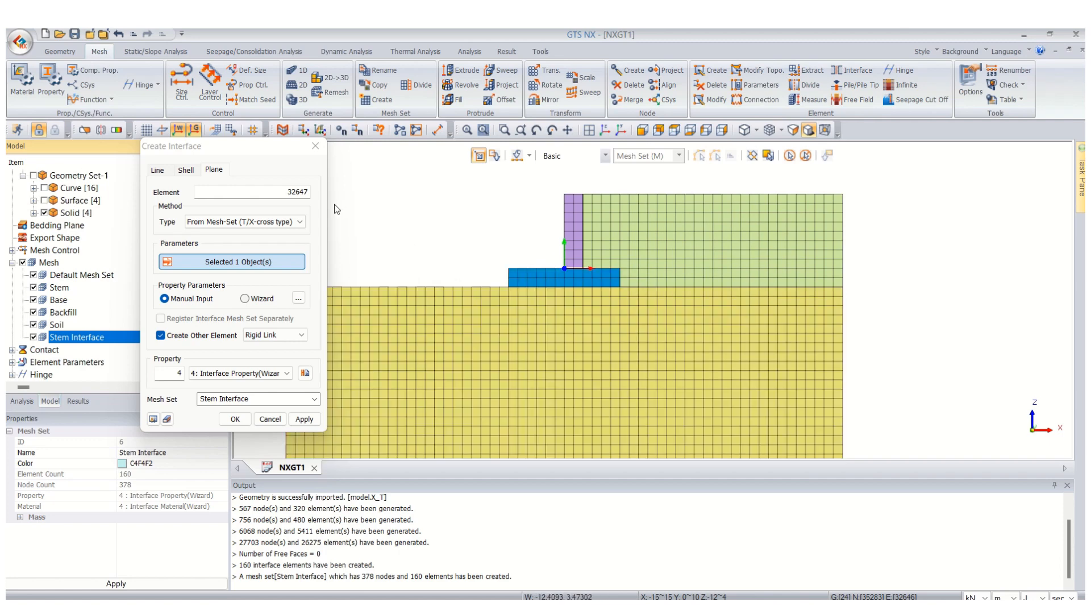
scroll(473, 229, down, 1)
Step: Select only the Base and Soil mesh sets for another plane interface, clearing the mistaken Stem Interface selection
click(541, 270)
click(526, 323)
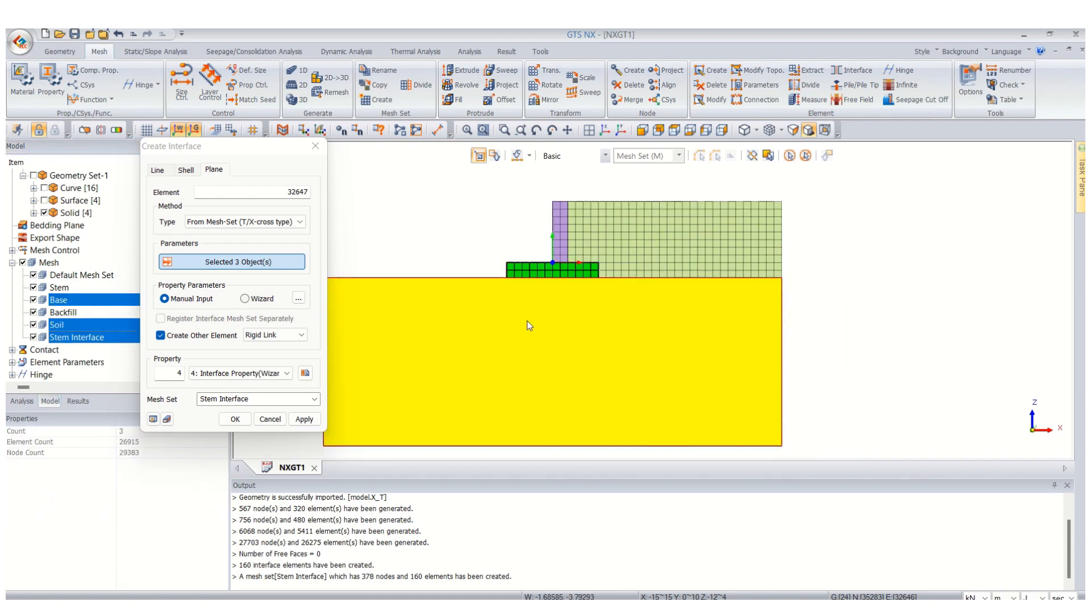
click(250, 263)
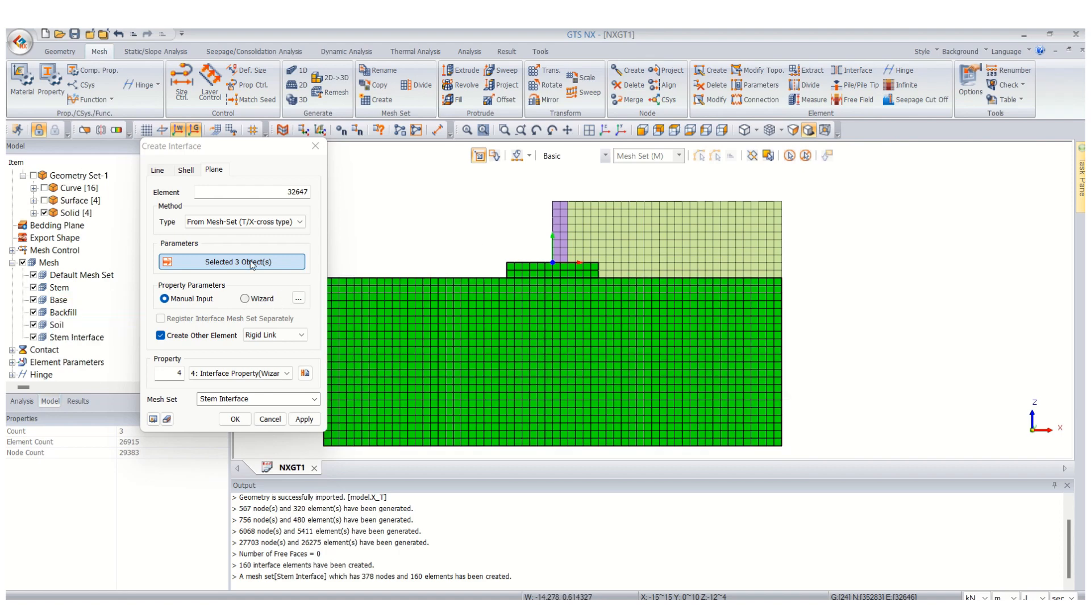
click(517, 264)
click(517, 329)
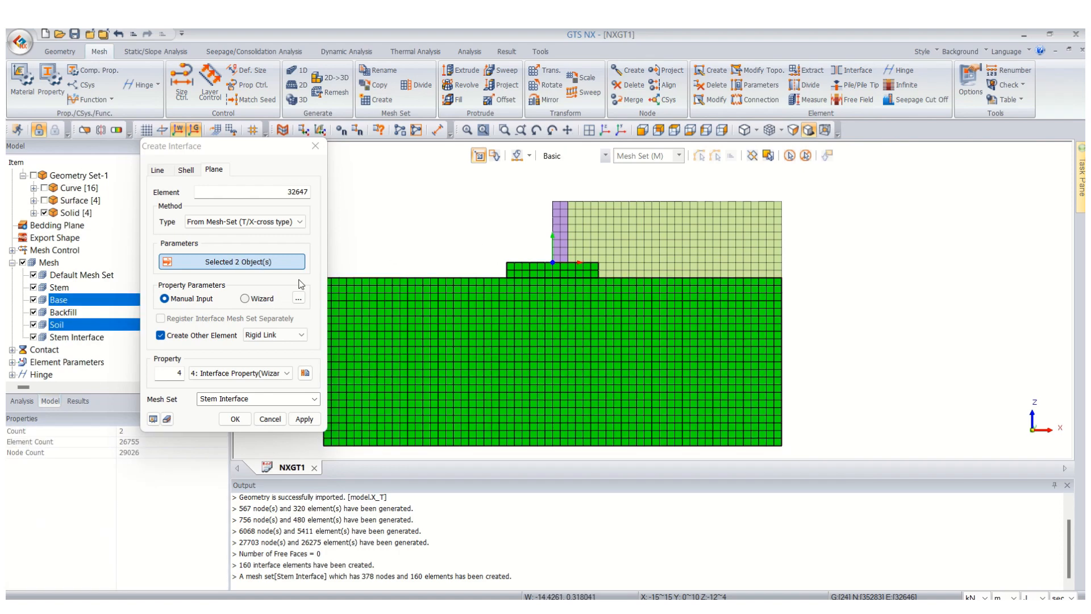
Step: Create the Base Interface mesh set using wizard parameters of 0.1 m thickness and 0.8 strength reduction, with Rigid Link elements
click(299, 298)
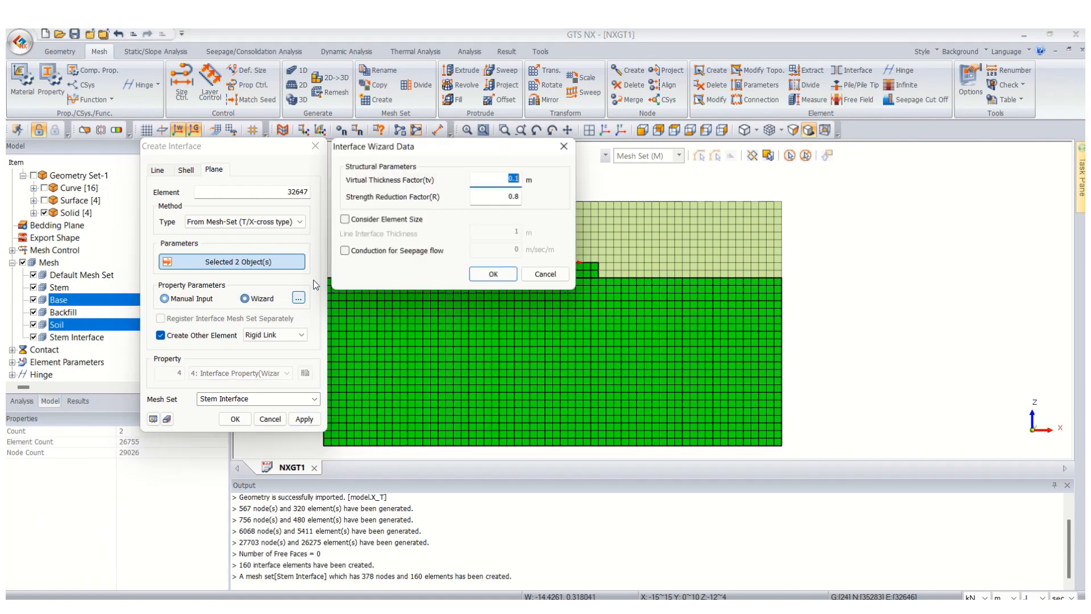
click(494, 275)
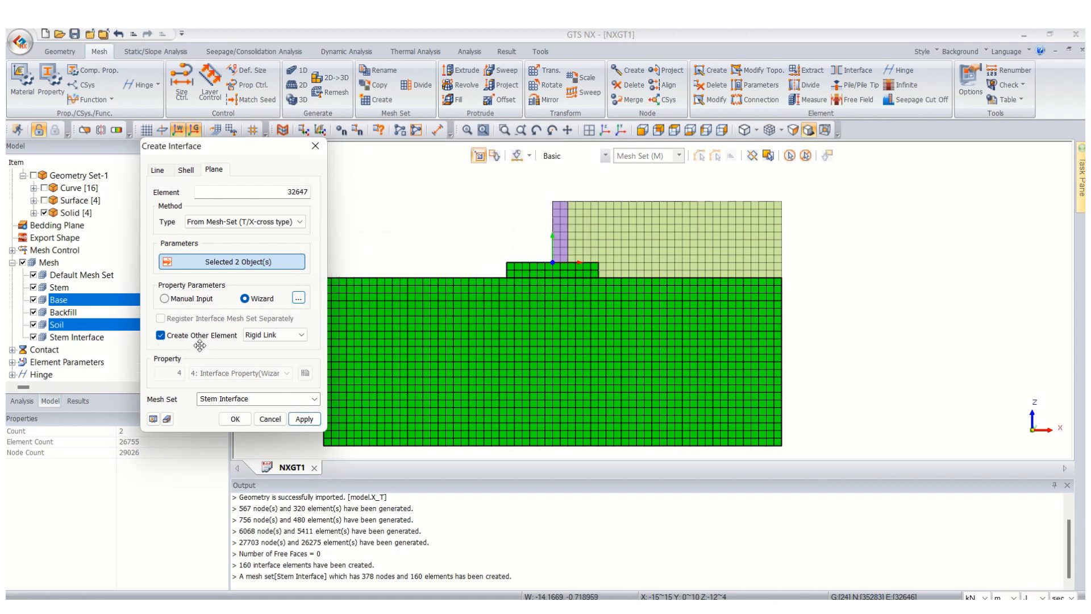
double_click(218, 398)
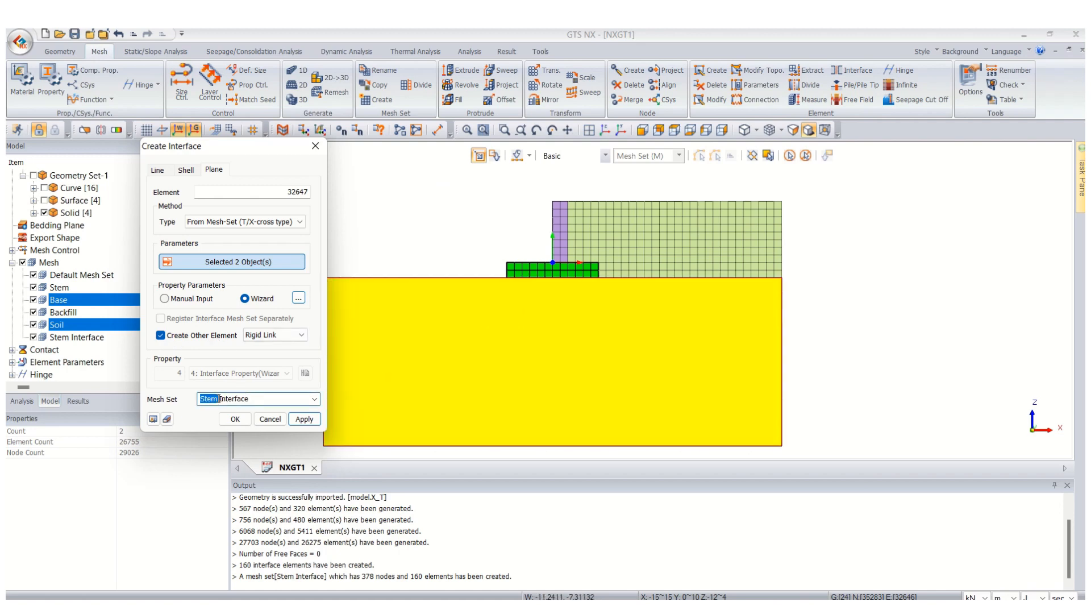
key(BackSpace)
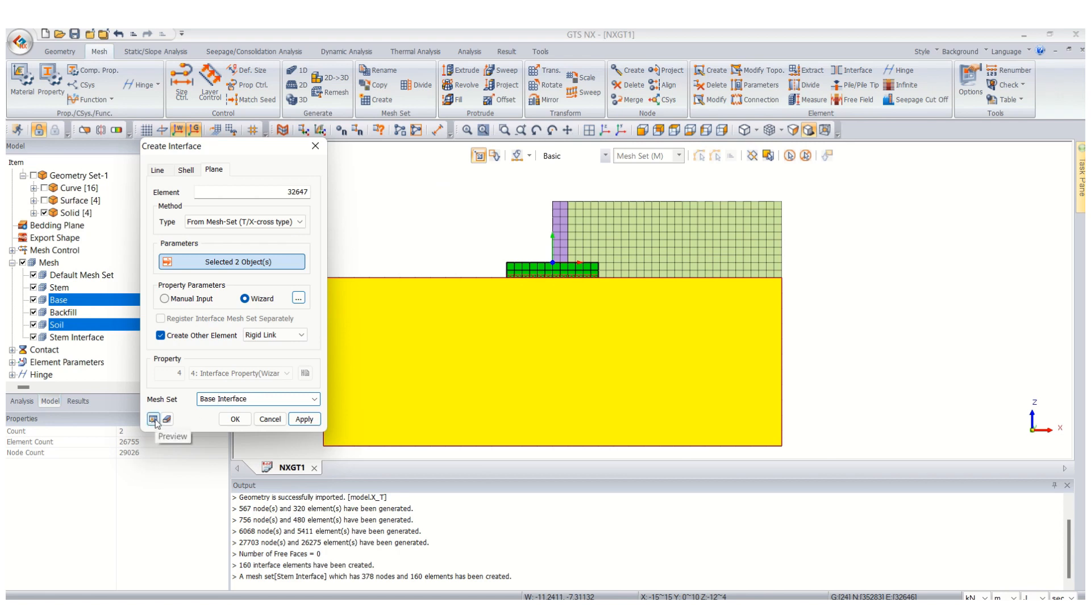
click(235, 418)
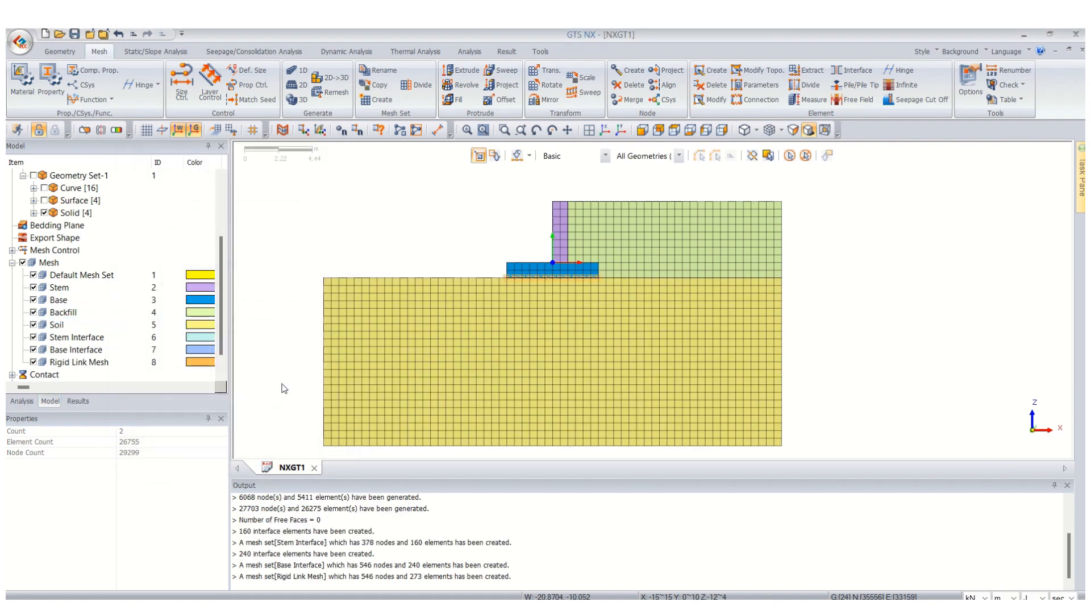
Step: Show only the Stem Interface and Base Interface mesh sets and inspect them in the isometric view
click(23, 262)
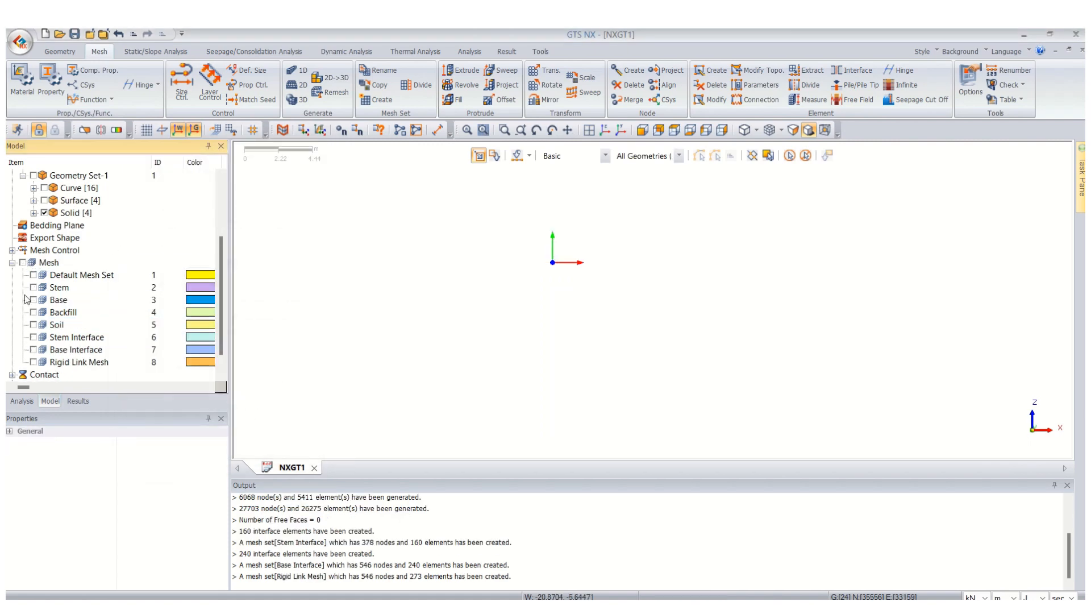
click(33, 327)
click(34, 326)
click(34, 337)
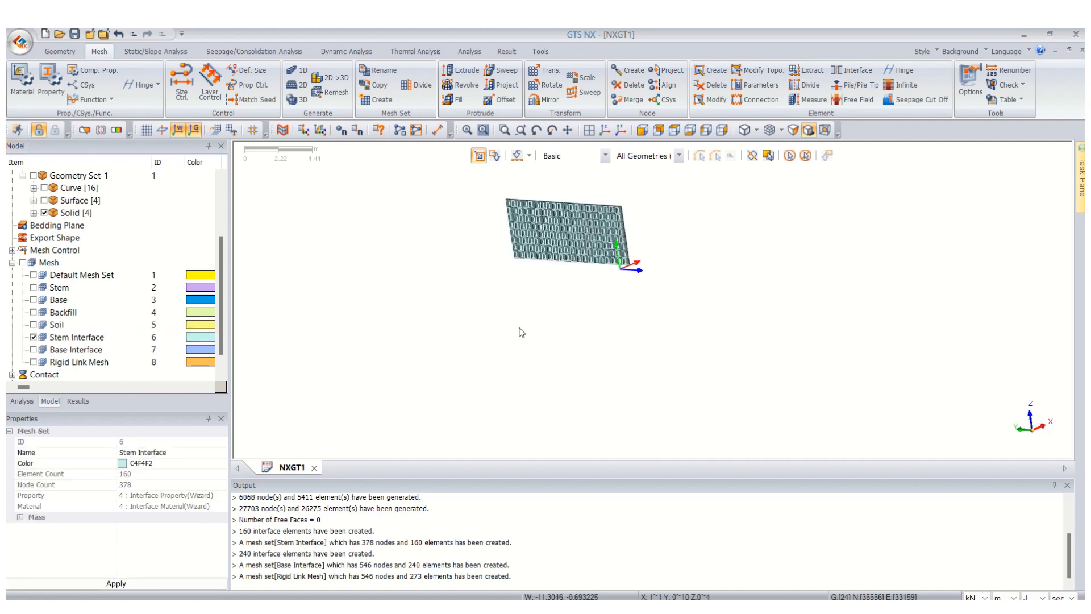
middle_drag(483, 355, 519, 360)
click(33, 349)
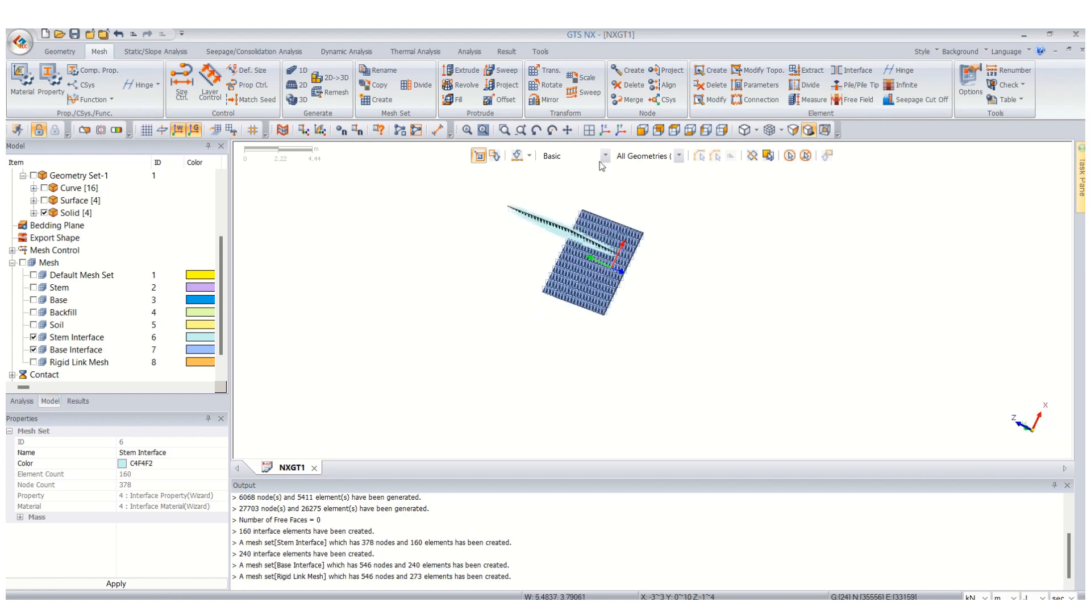
click(605, 131)
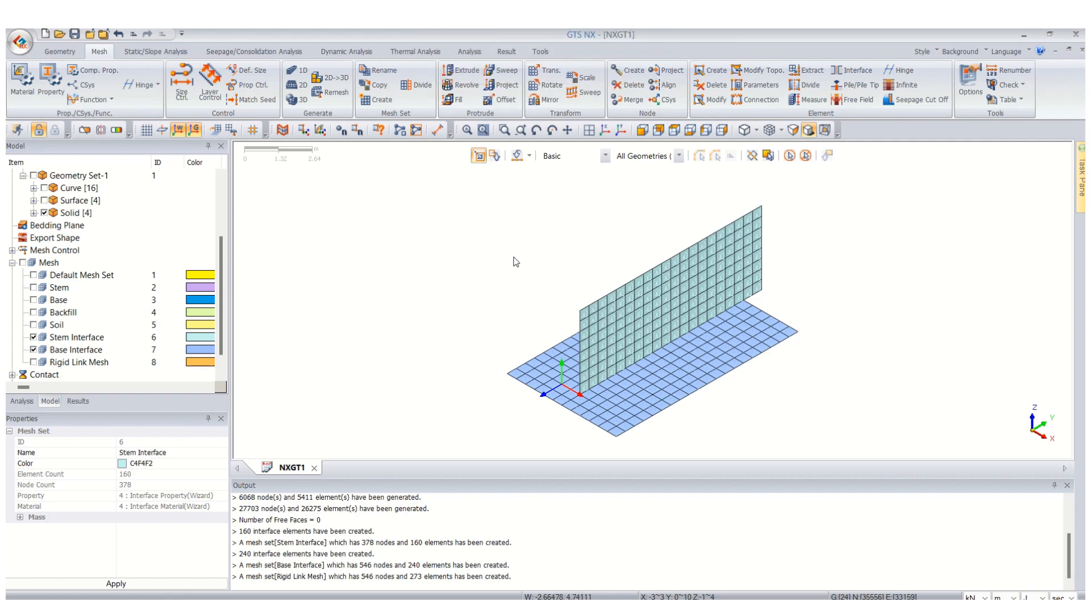
scroll(515, 261, down, 1)
scroll(722, 293, up, 1)
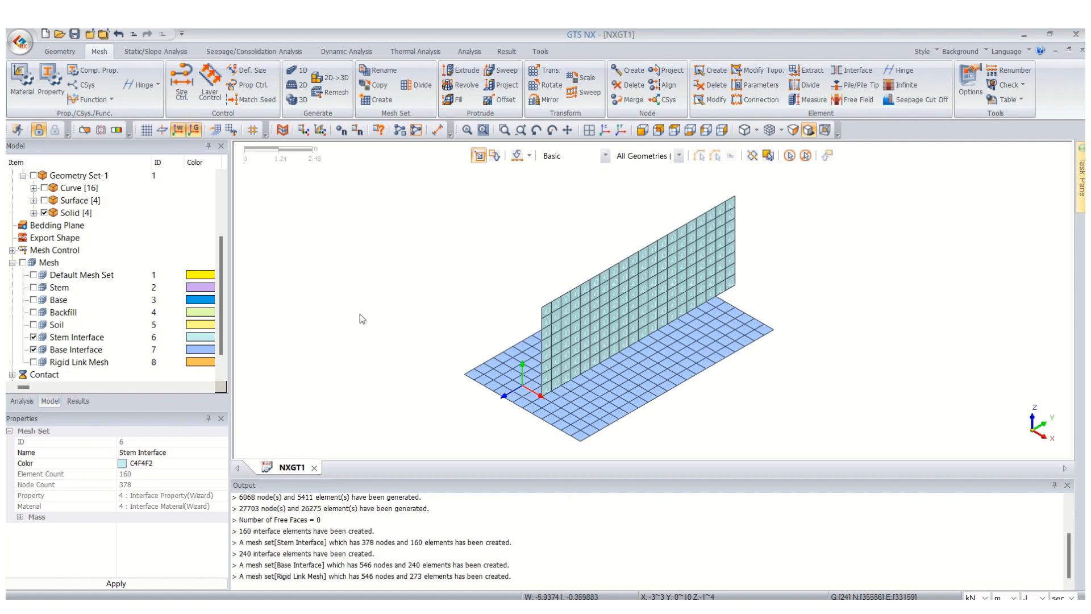
Step: Display the local coordinate axes of the interface elements and hide the Base Interface mesh set
click(303, 129)
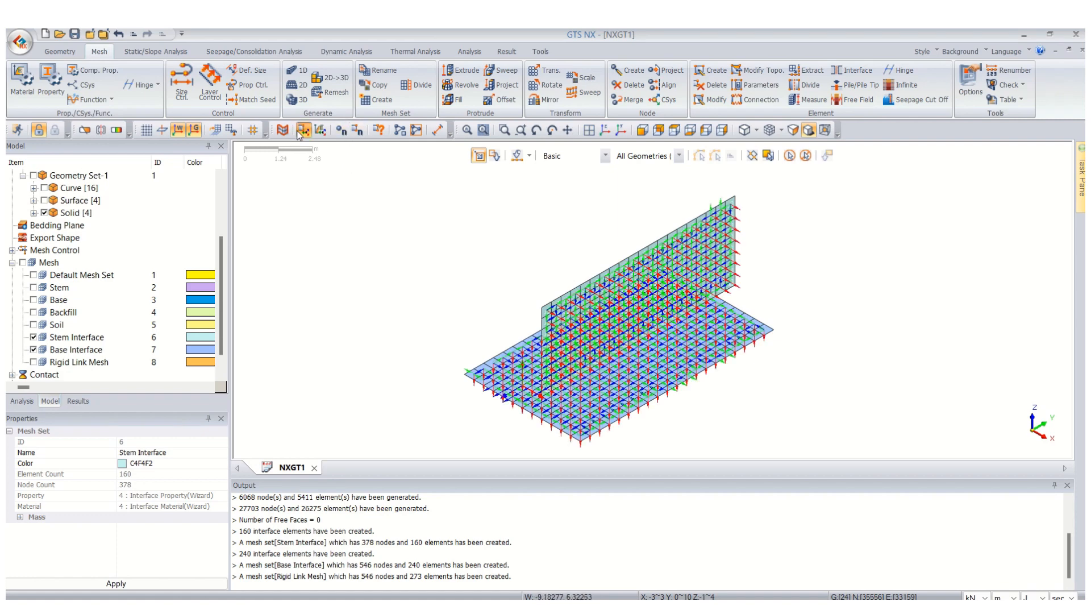
scroll(594, 360, up, 4)
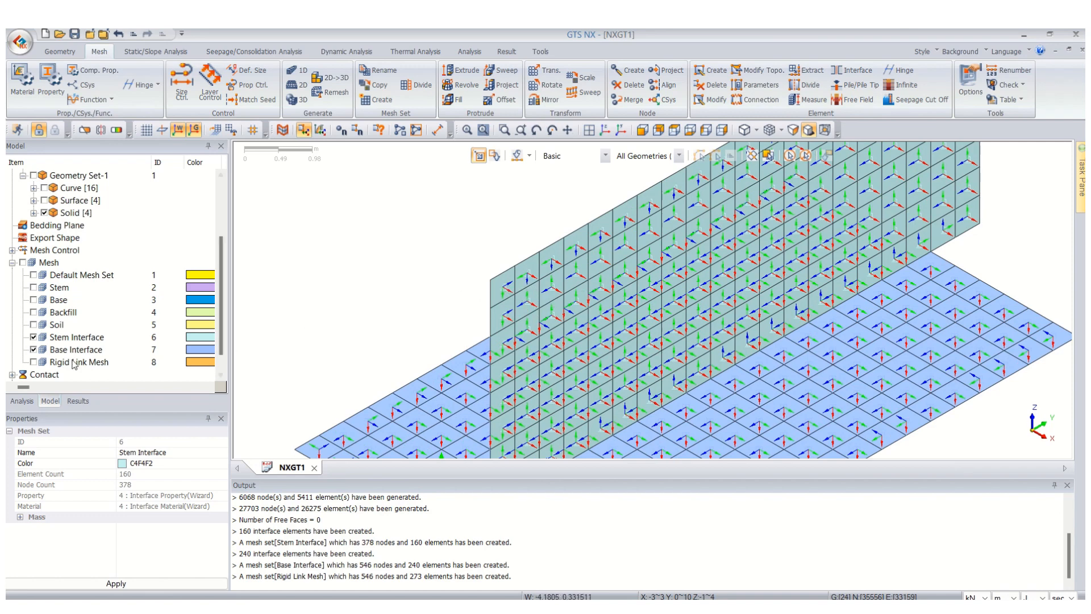
click(34, 349)
scroll(477, 287, down, 2)
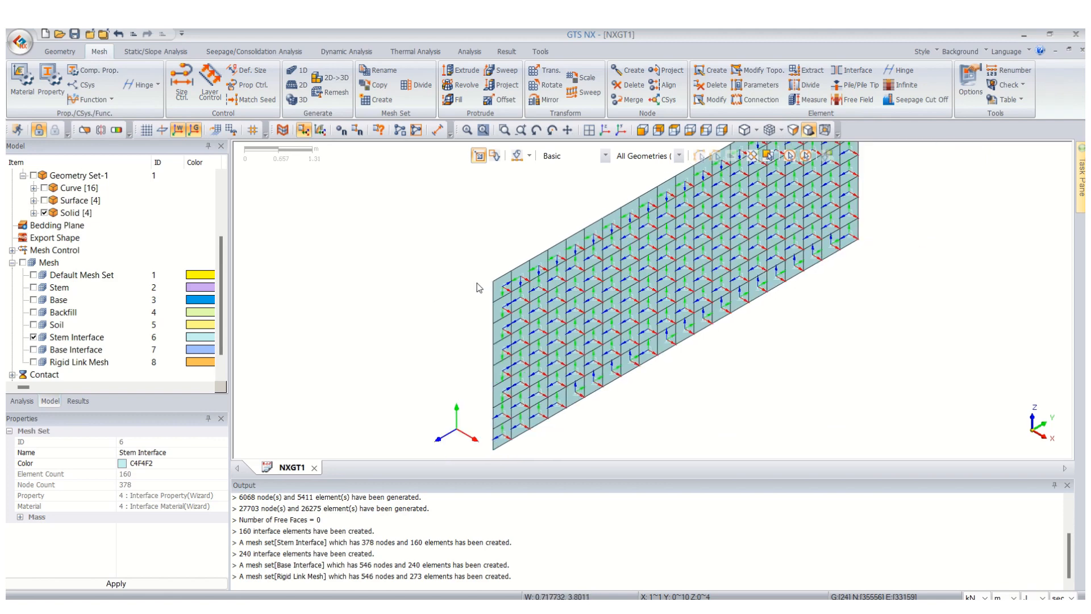
Step: Examine the local axis directions of the Stem Interface elements in the front view
click(589, 134)
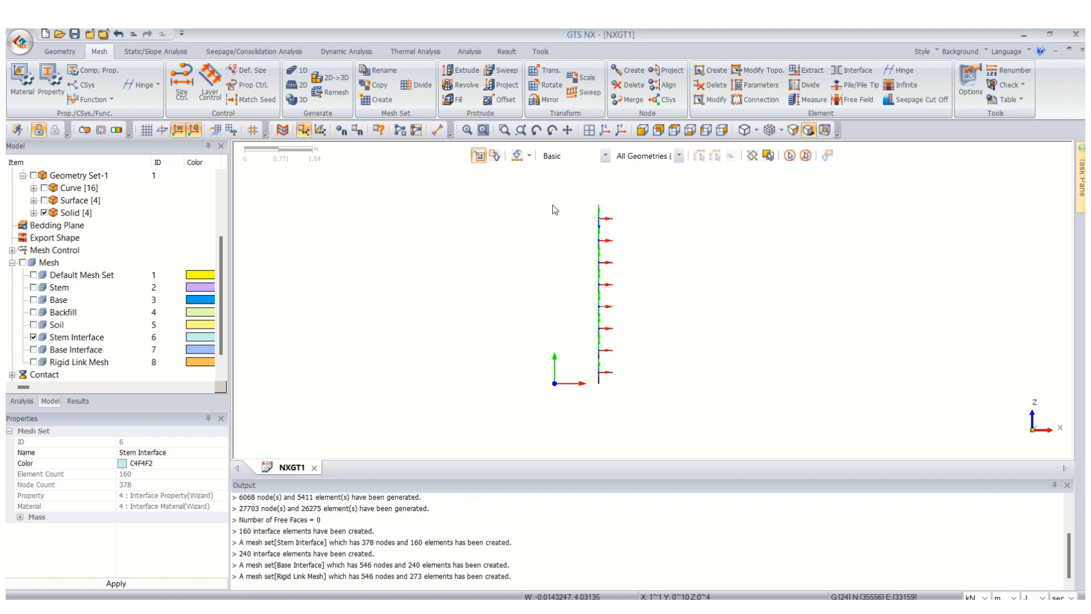
mouse_move(652, 313)
middle_down()
mouse_move(658, 329)
mouse_move(652, 322)
middle_up()
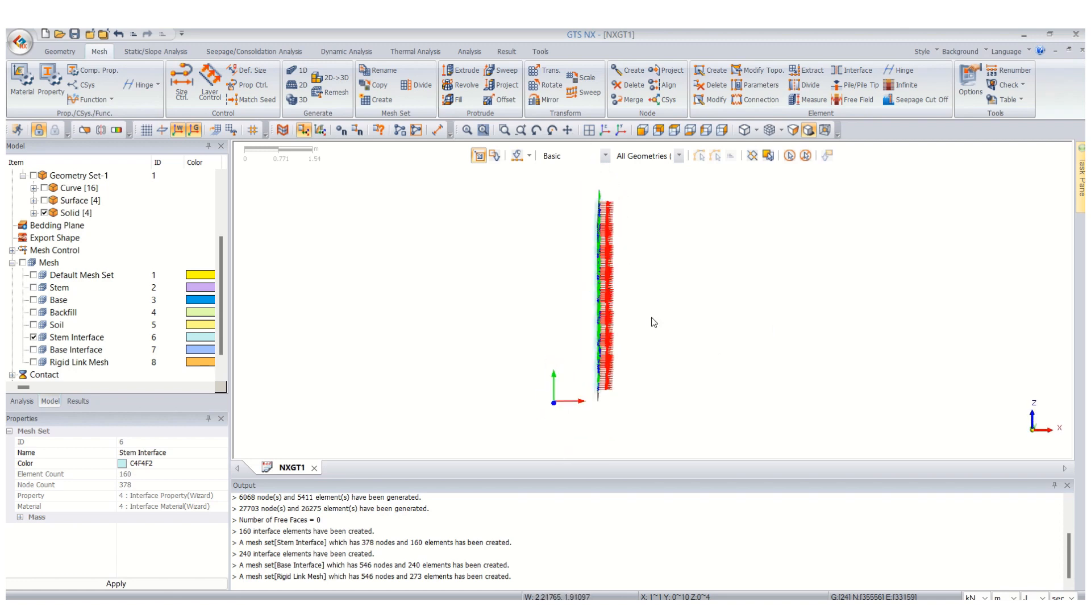
click(594, 134)
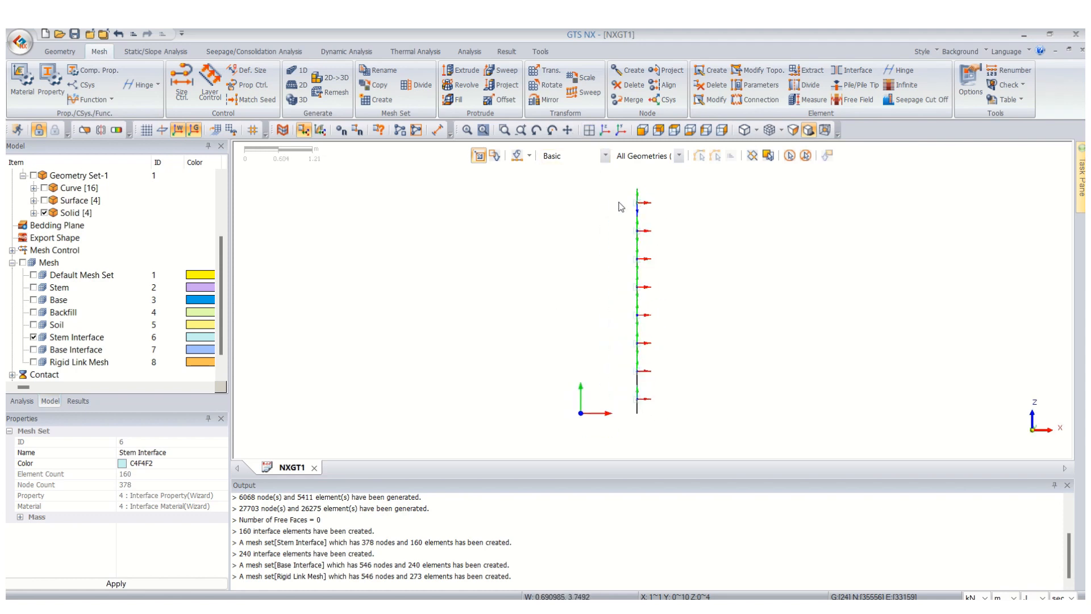
Step: Show the Base Interface mesh set instead of the Stem Interface, with the element axes and work coordinate system display turned off
middle_drag(684, 409, 668, 347)
click(303, 130)
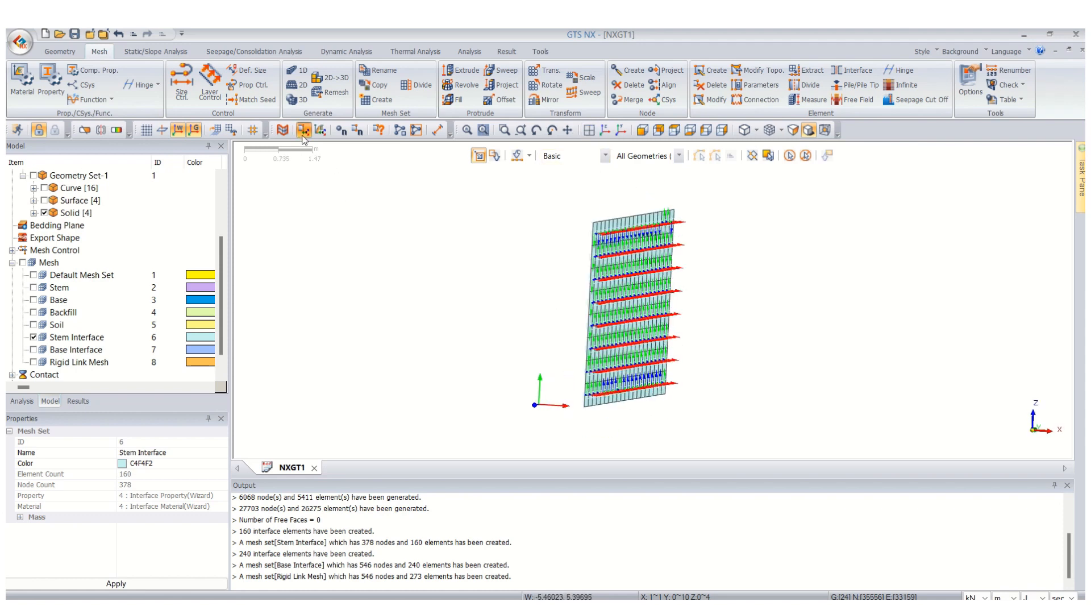
click(33, 337)
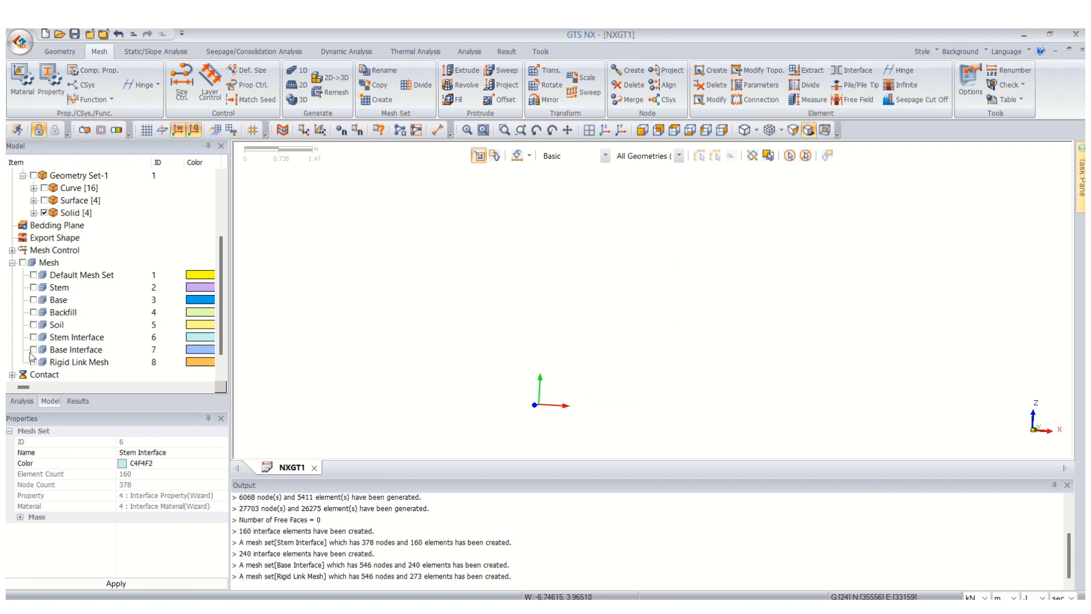
click(34, 350)
scroll(670, 298, down, 2)
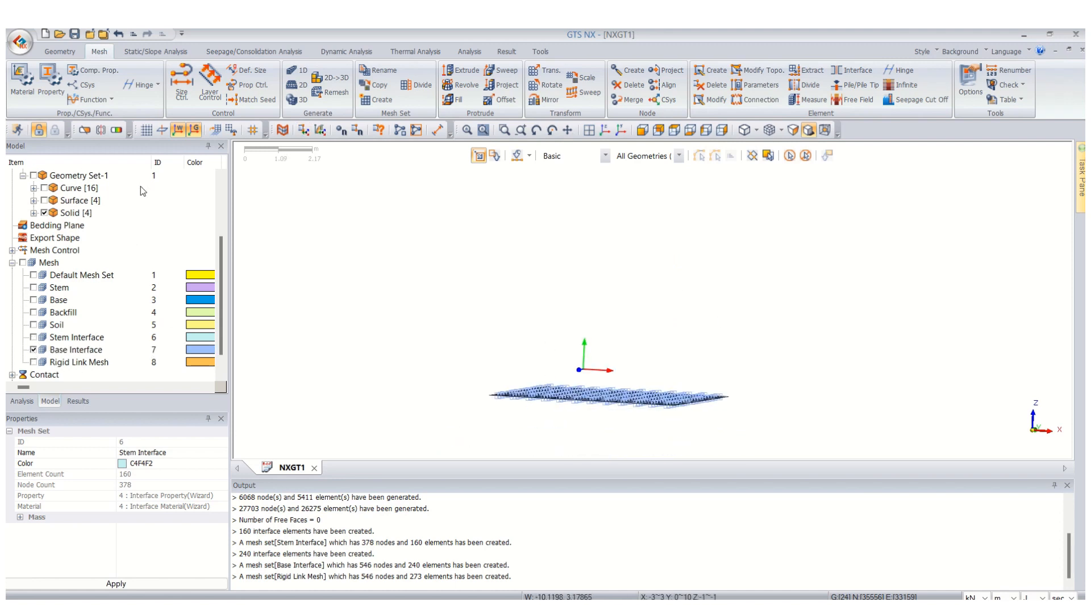
click(178, 130)
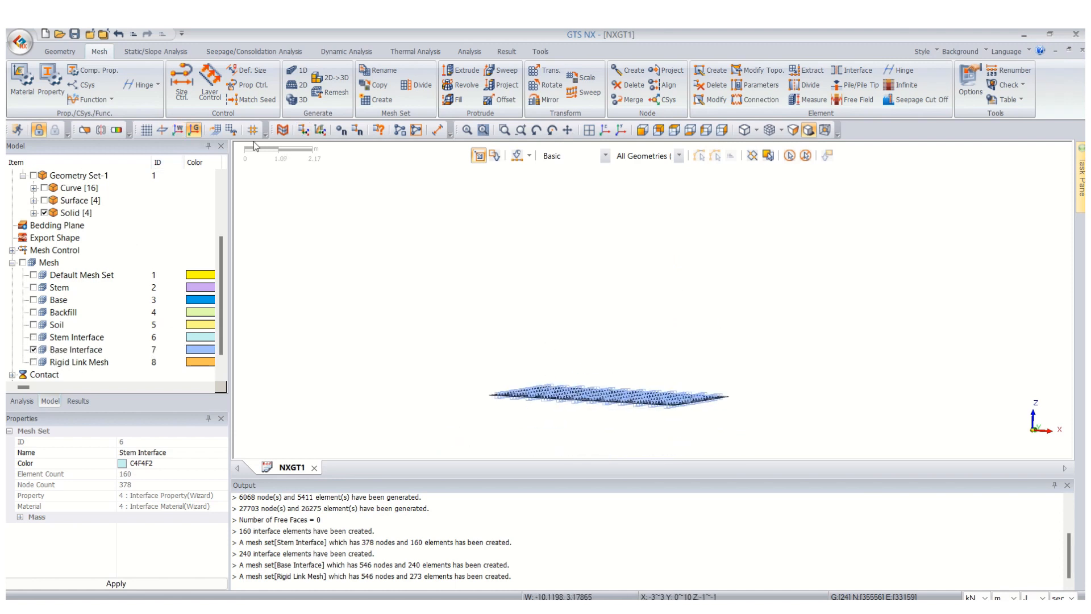
Step: Display the local coordinate axes of the Base Interface elements and examine their normal directions in the front view
click(310, 134)
scroll(563, 231, down, 1)
click(591, 131)
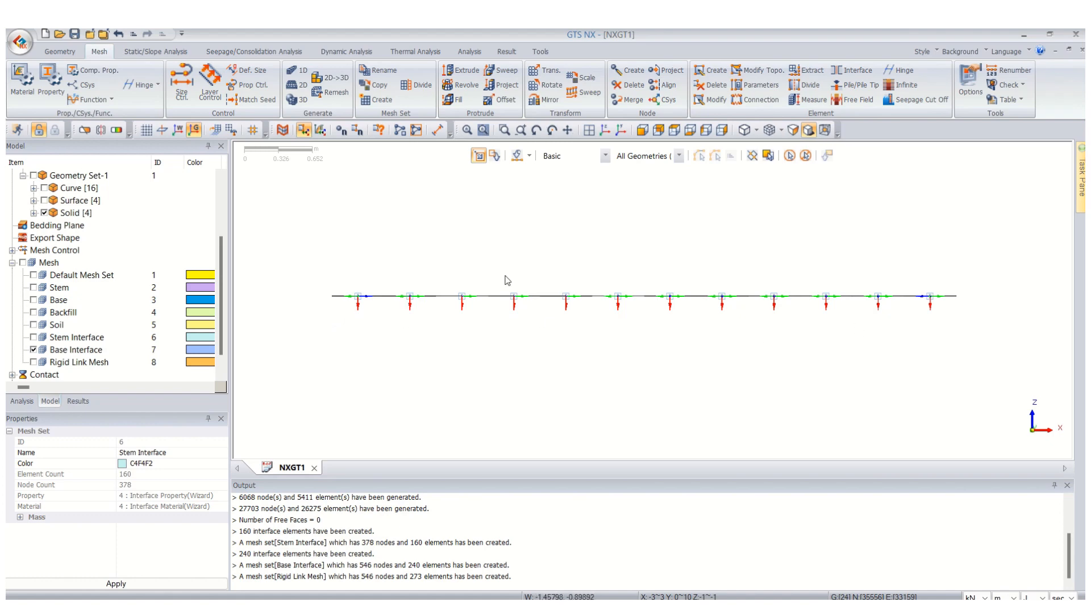
mouse_move(617, 340)
middle_down()
mouse_move(617, 365)
mouse_move(617, 338)
middle_up()
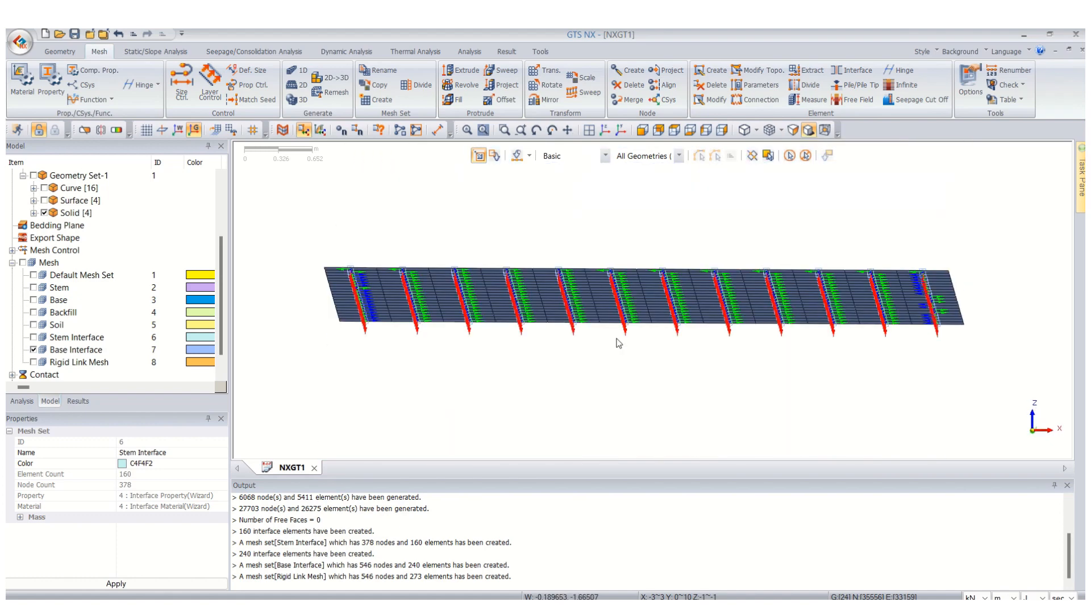
click(590, 135)
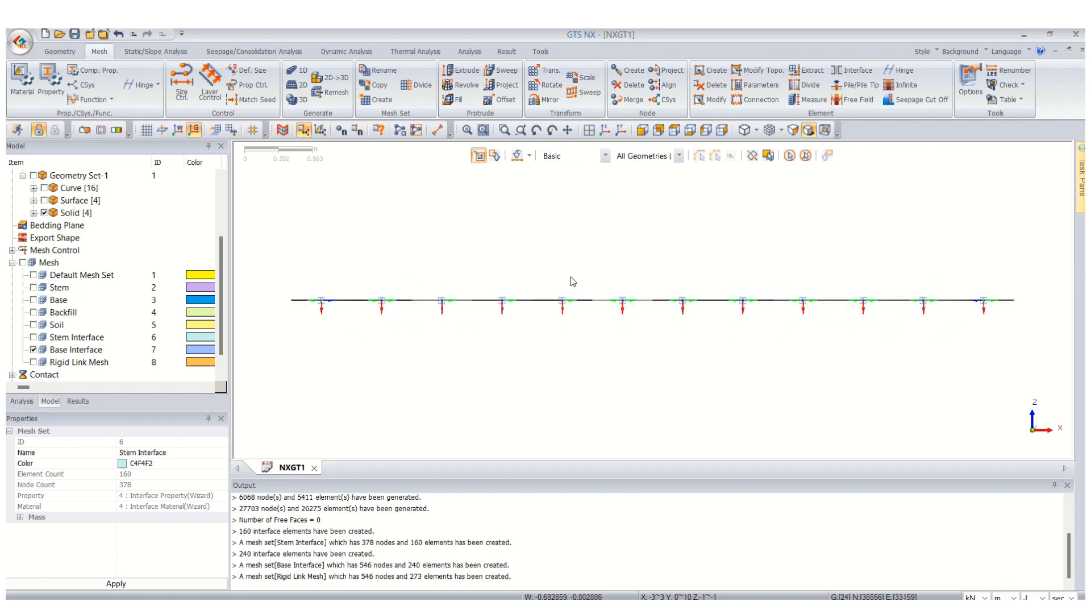
Step: Examine the in-plane local axis directions of the Base Interface elements from the top view
click(674, 130)
scroll(603, 301, down, 3)
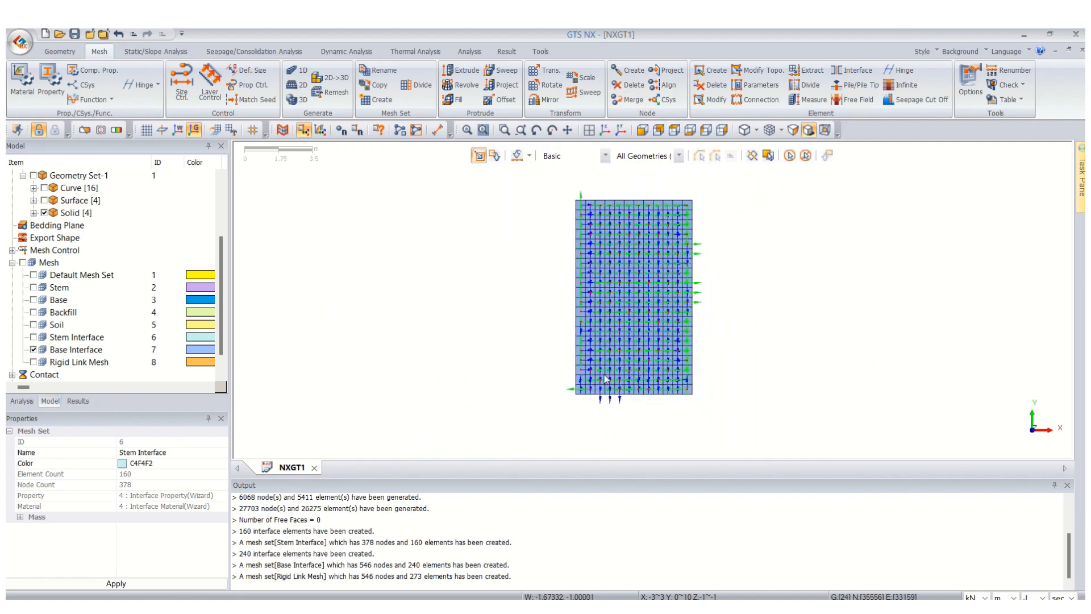
scroll(634, 409, up, 4)
scroll(624, 402, up, 1)
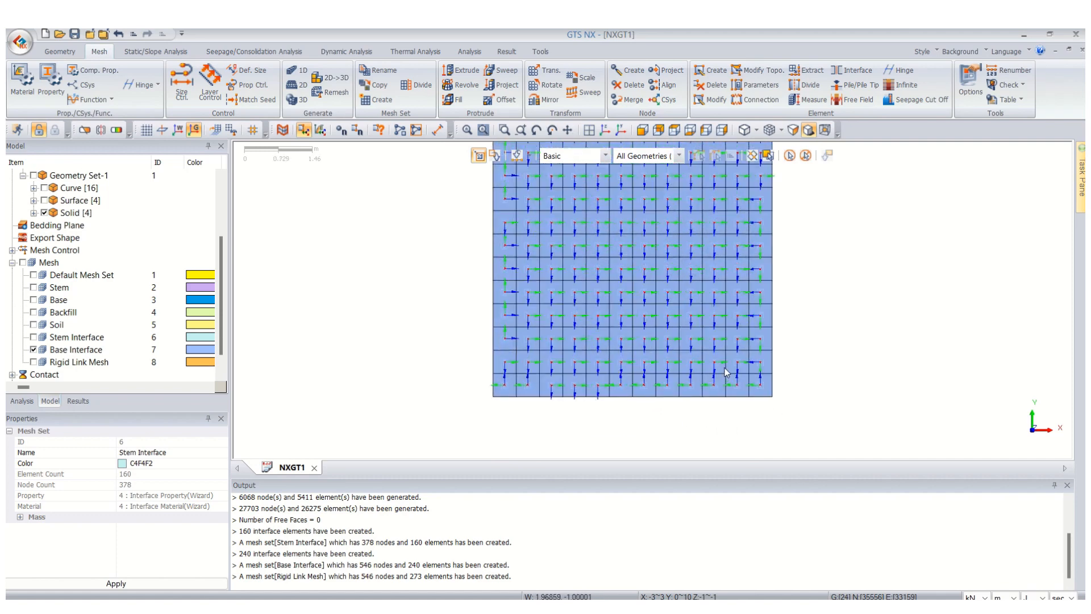
scroll(670, 378, up, 3)
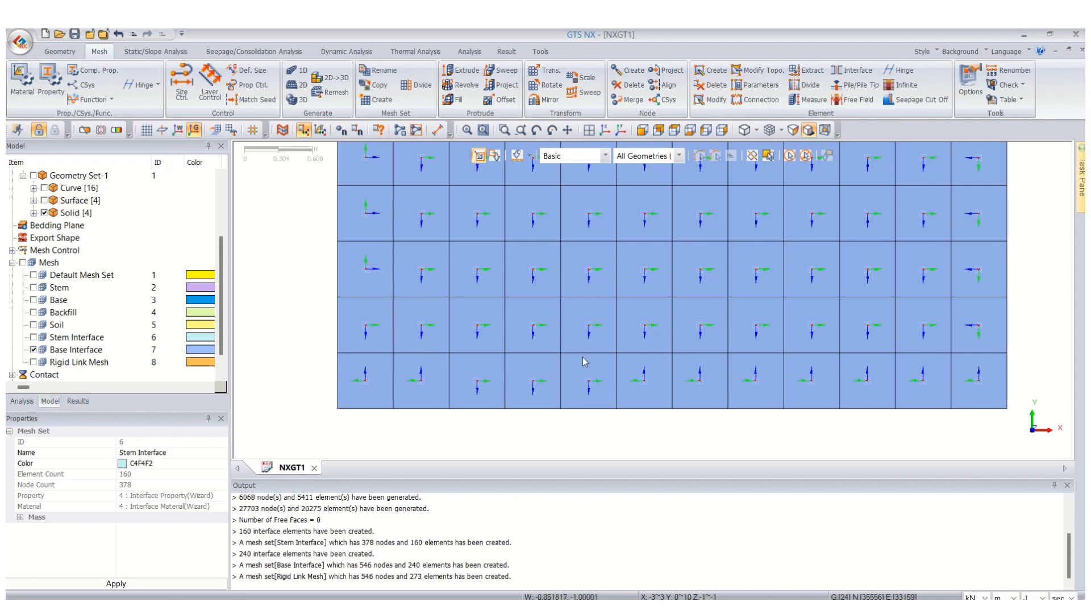
scroll(596, 374, down, 2)
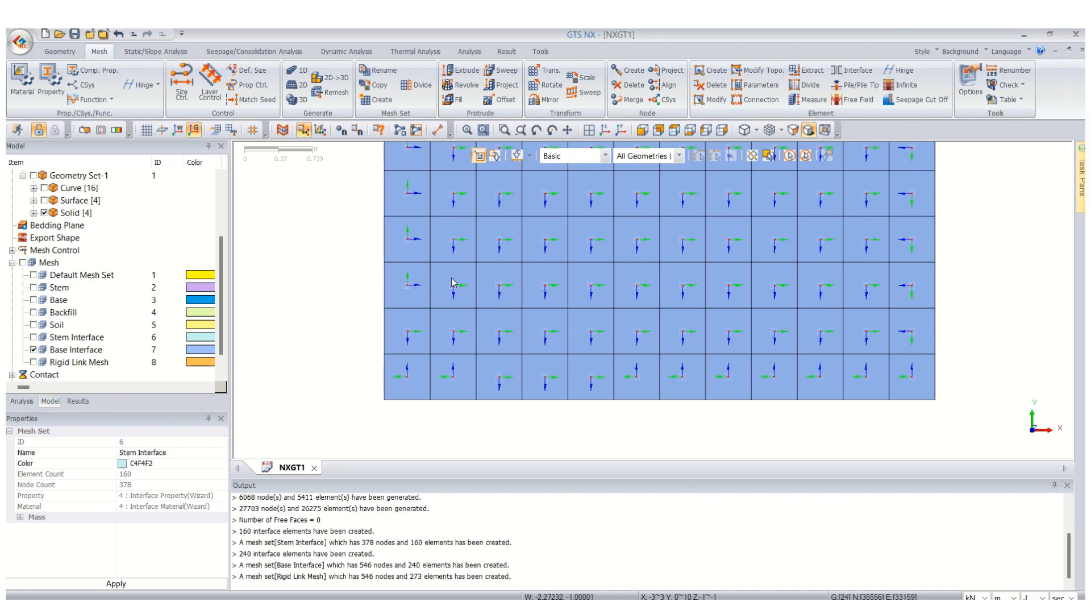
scroll(452, 307, up, 1)
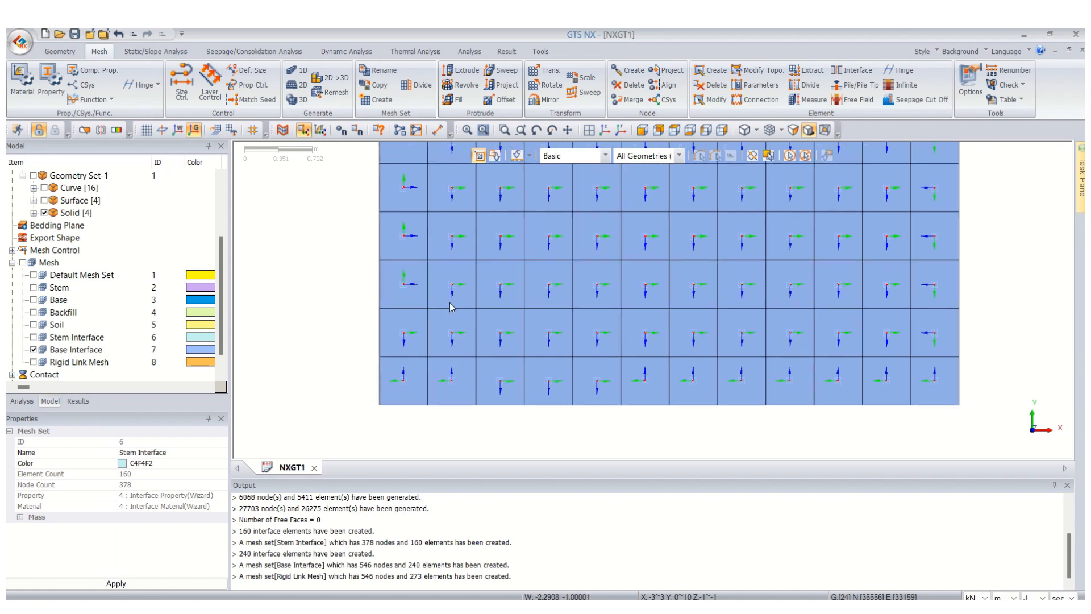
Step: Start modifying the mesh parameters of other-type elements with the Change Csys option
click(761, 85)
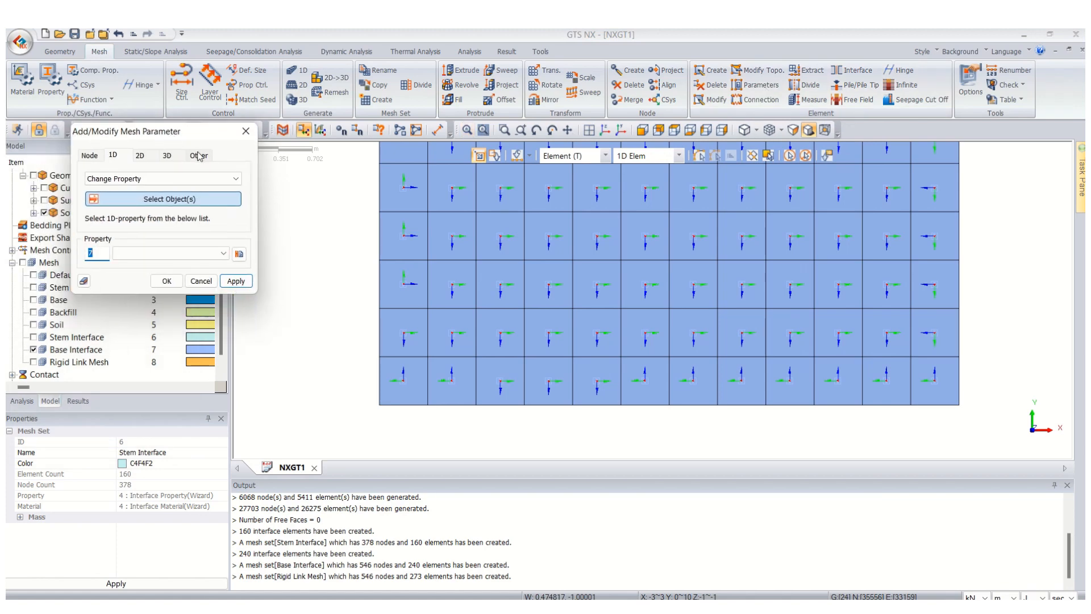
click(199, 156)
click(222, 179)
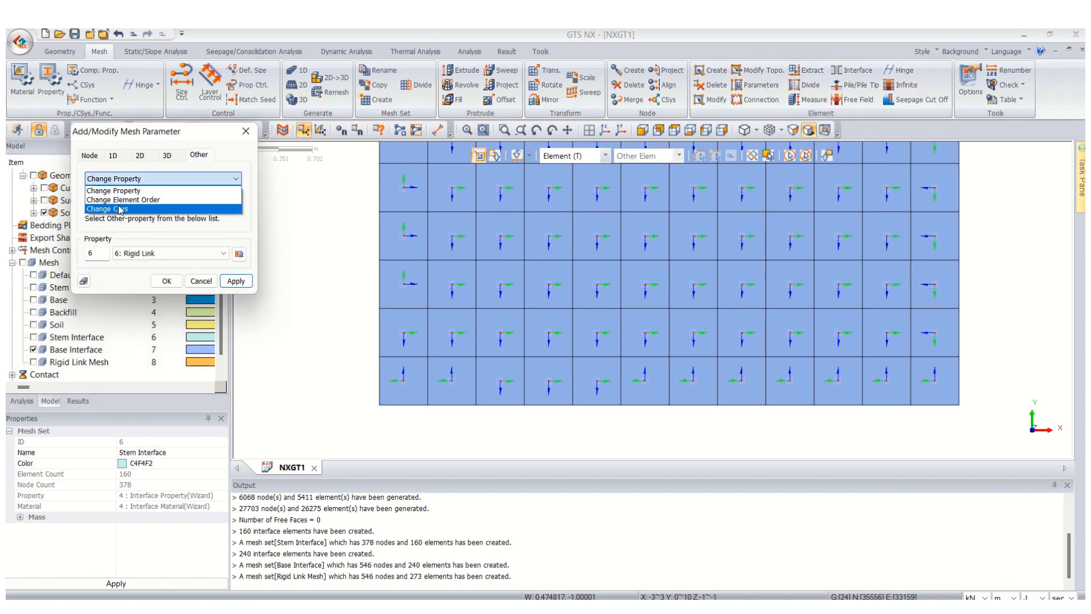
click(120, 209)
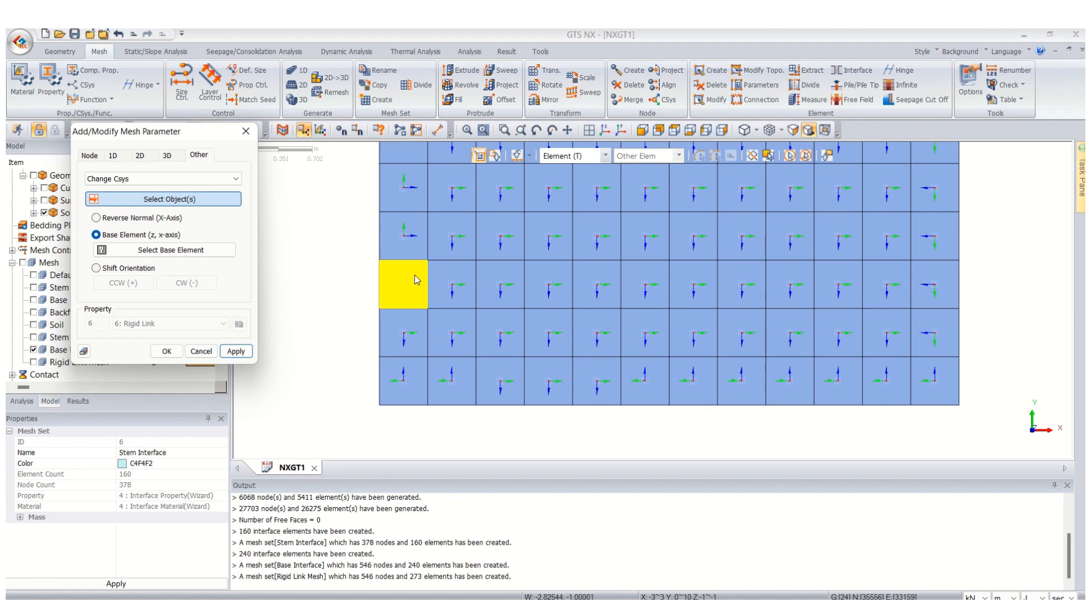
Step: Rotate the local axes of the Base Interface's front corner element counter-clockwise with Shift Orientation, working in the isometric view
click(611, 132)
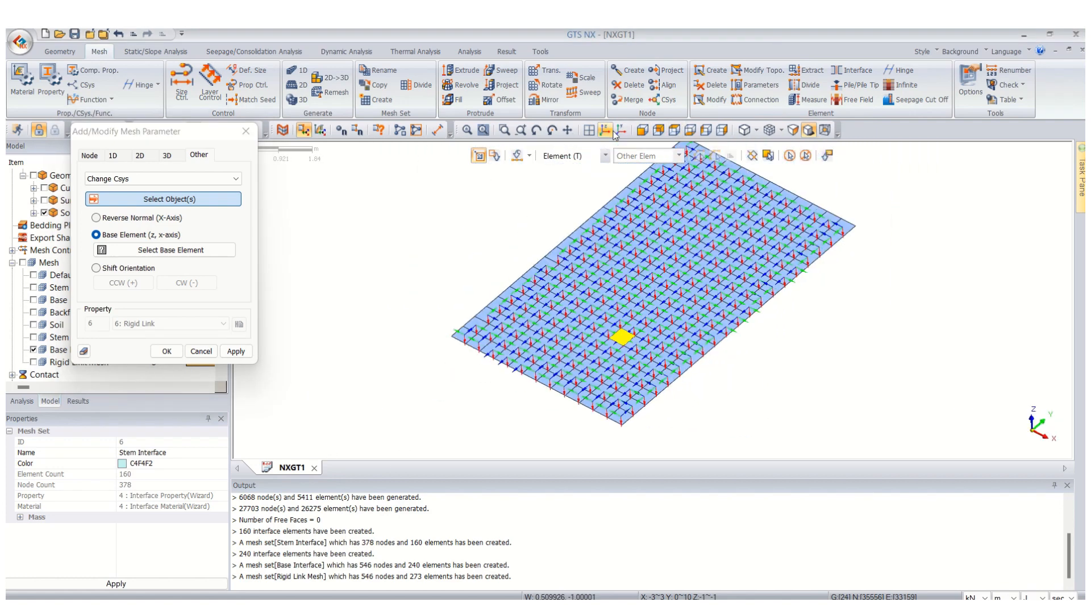
scroll(548, 369, up, 6)
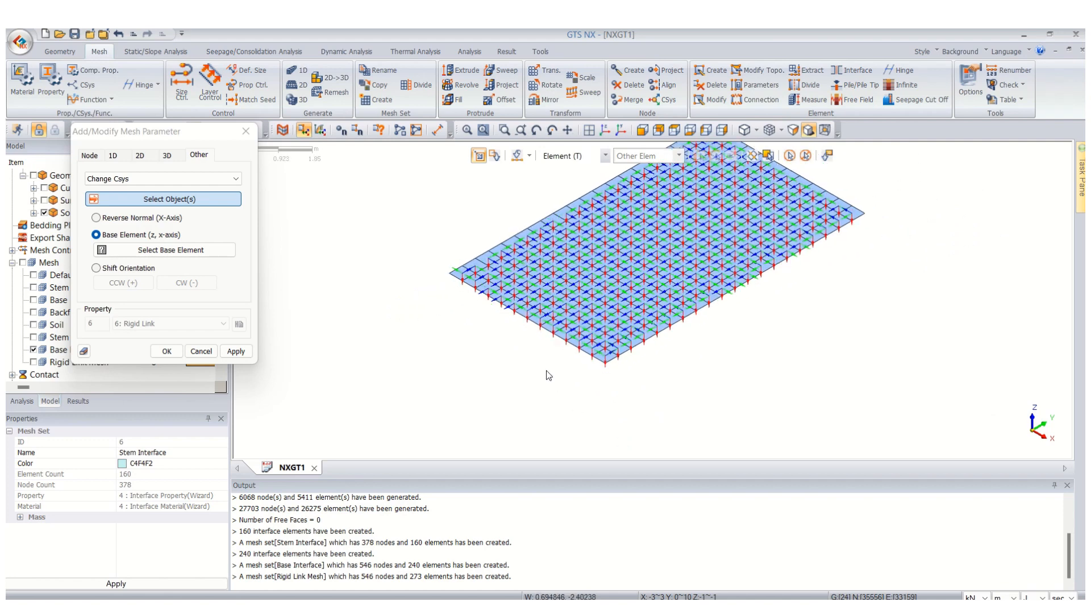
scroll(624, 392, up, 2)
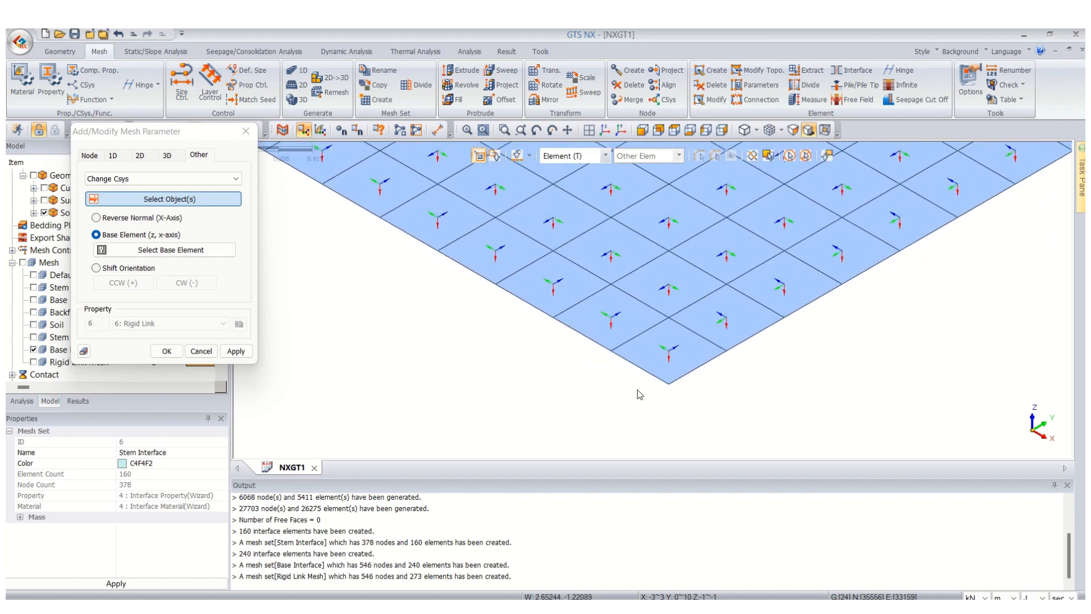
click(665, 376)
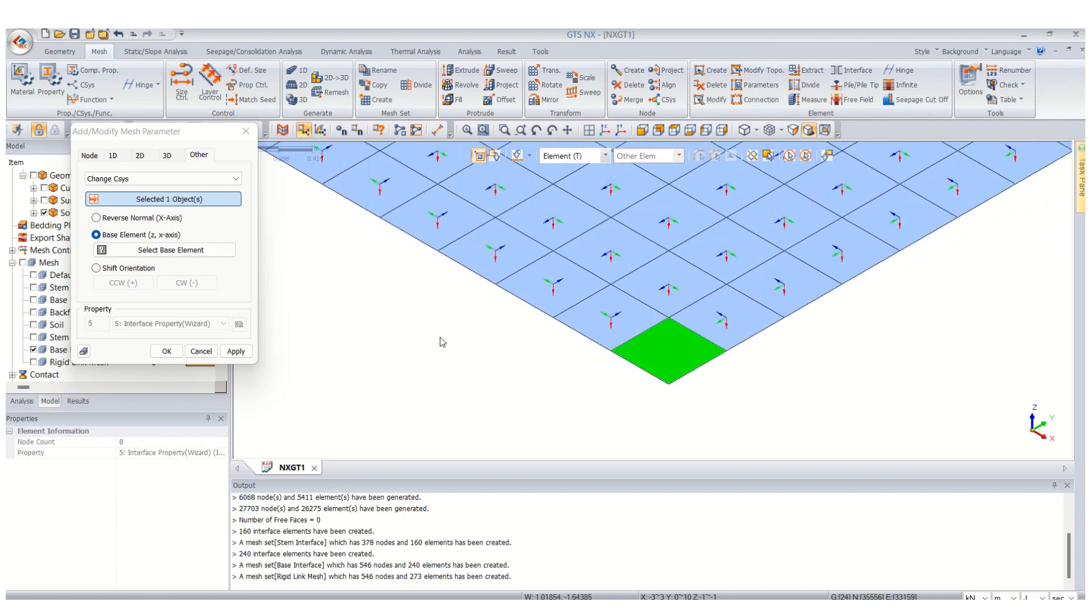
click(96, 268)
click(142, 240)
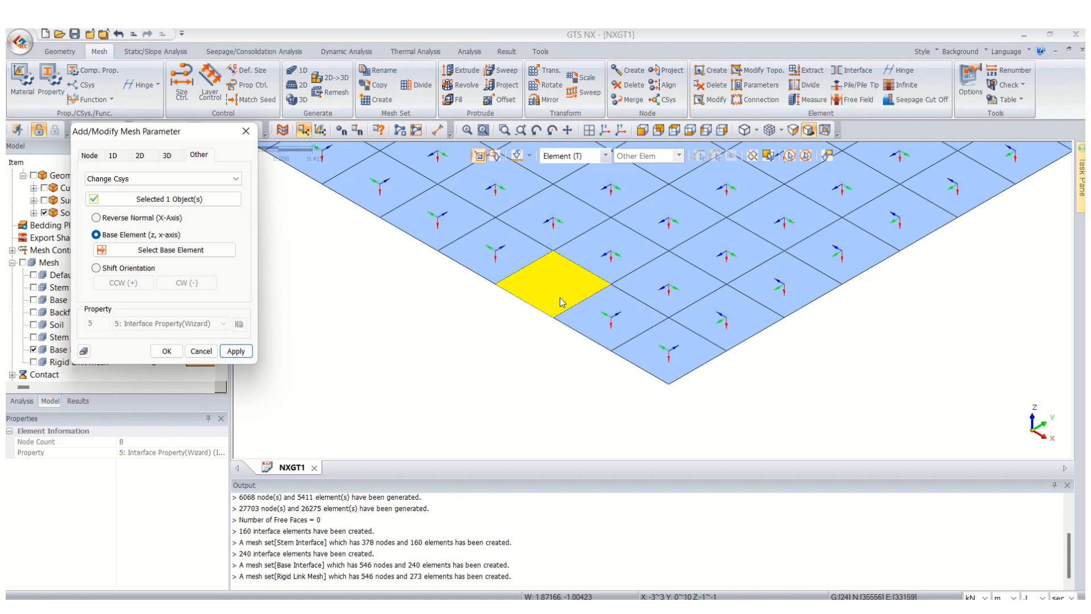
click(142, 268)
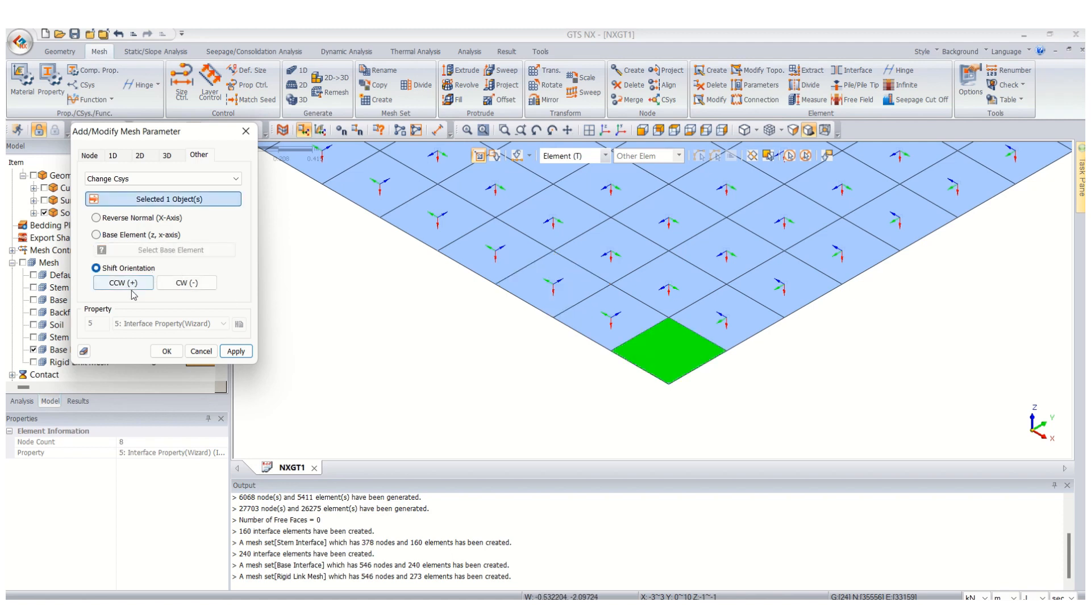
click(133, 284)
click(132, 284)
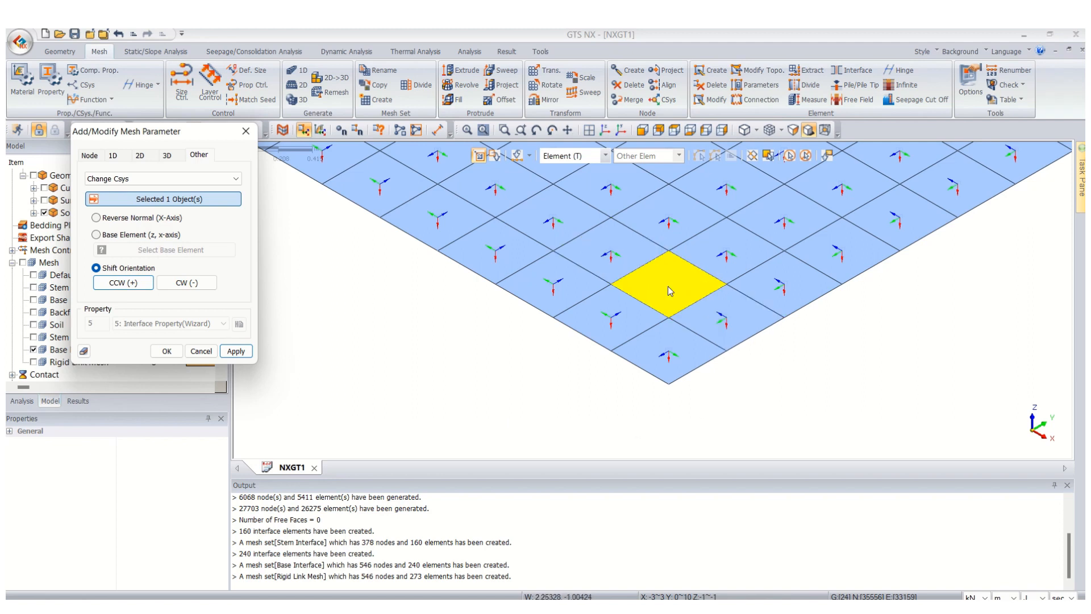
Step: Shift the orientation of the second and third elements from the front corner along the Base Interface's short edge counter-clockwise
click(180, 201)
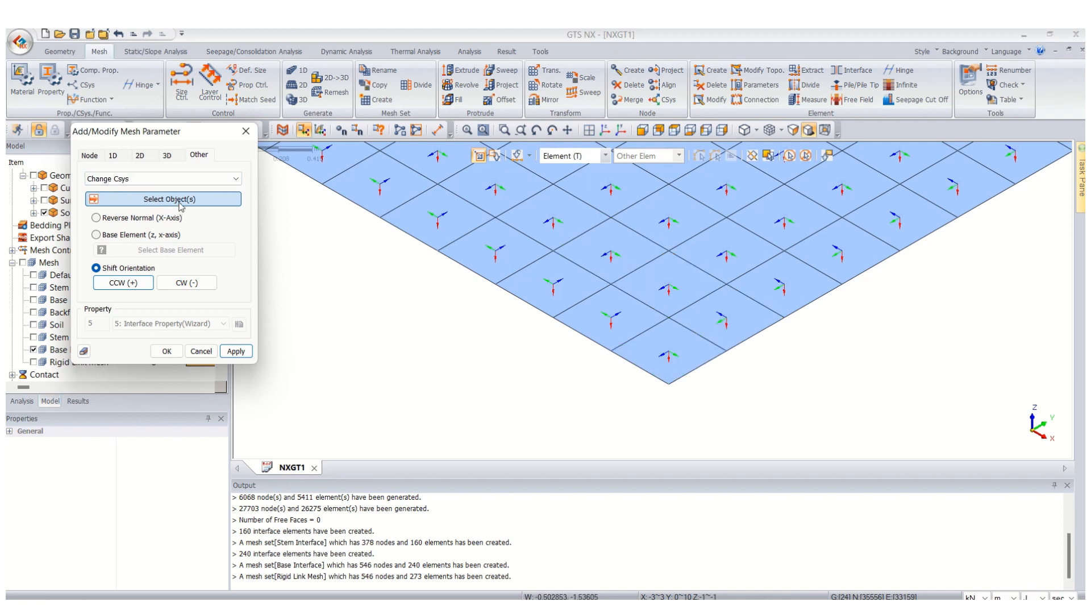
scroll(683, 336, up, 2)
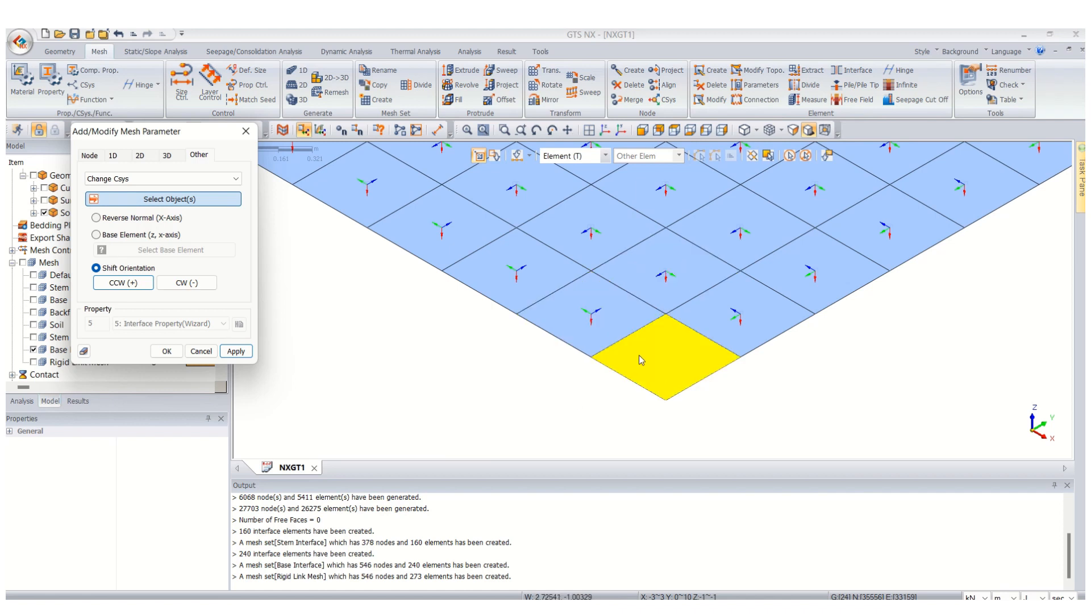
scroll(596, 377, down, 1)
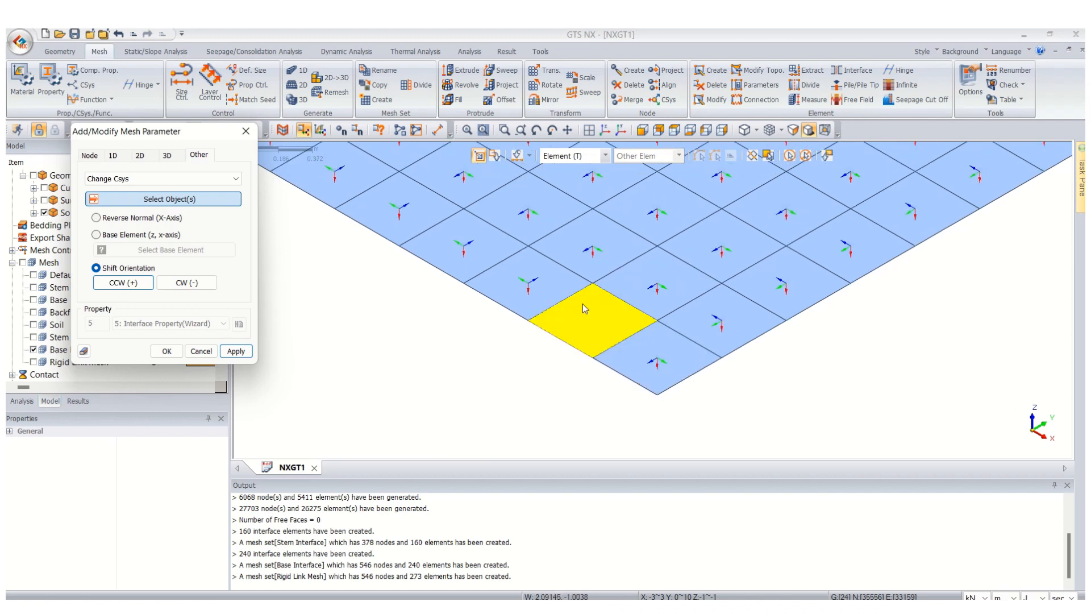
click(586, 327)
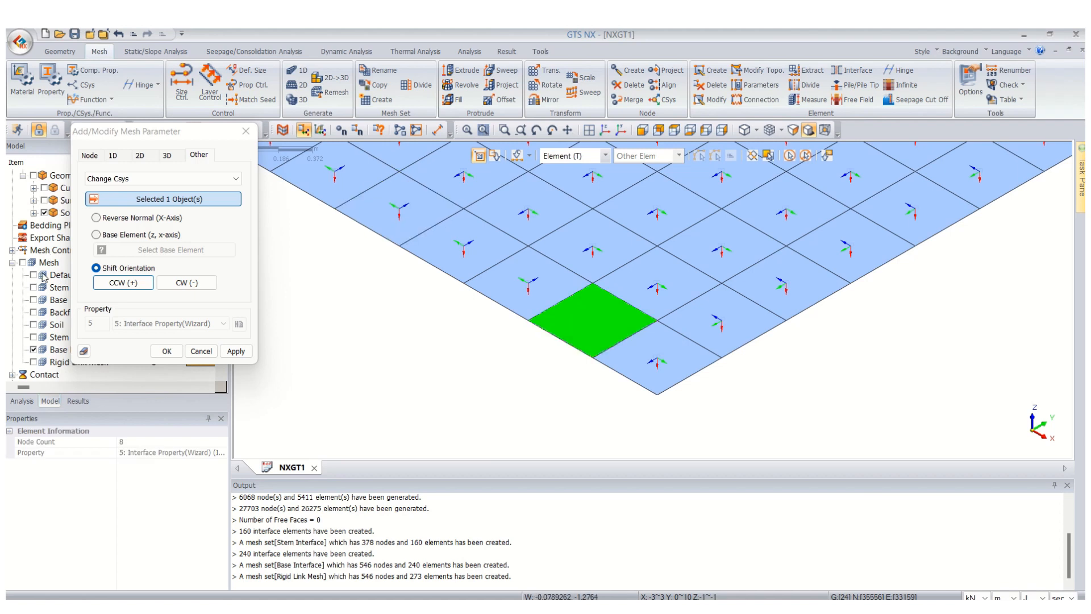
click(122, 282)
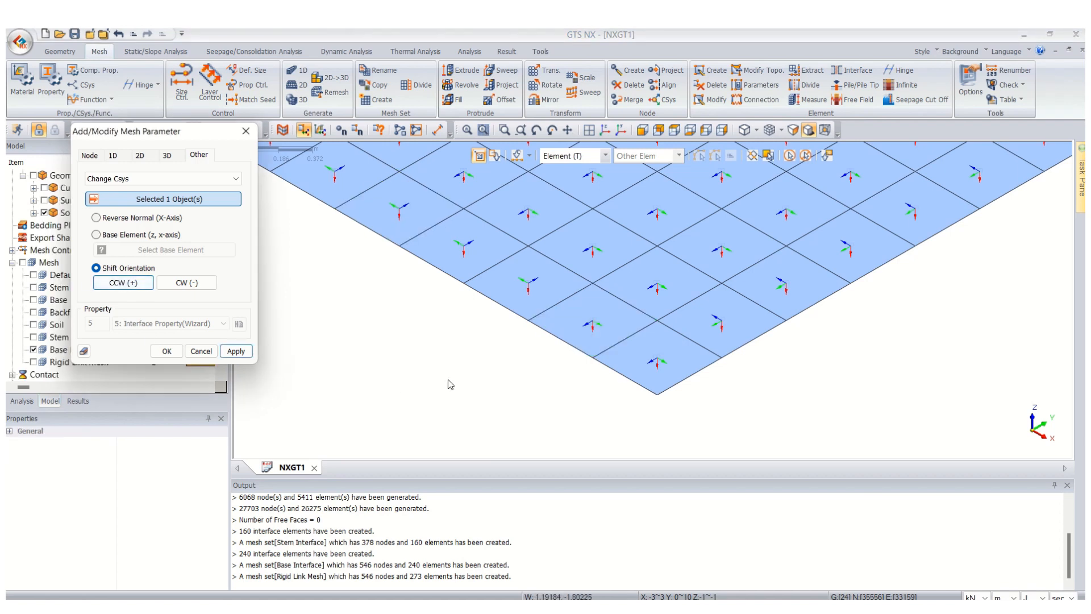
scroll(704, 412, down, 3)
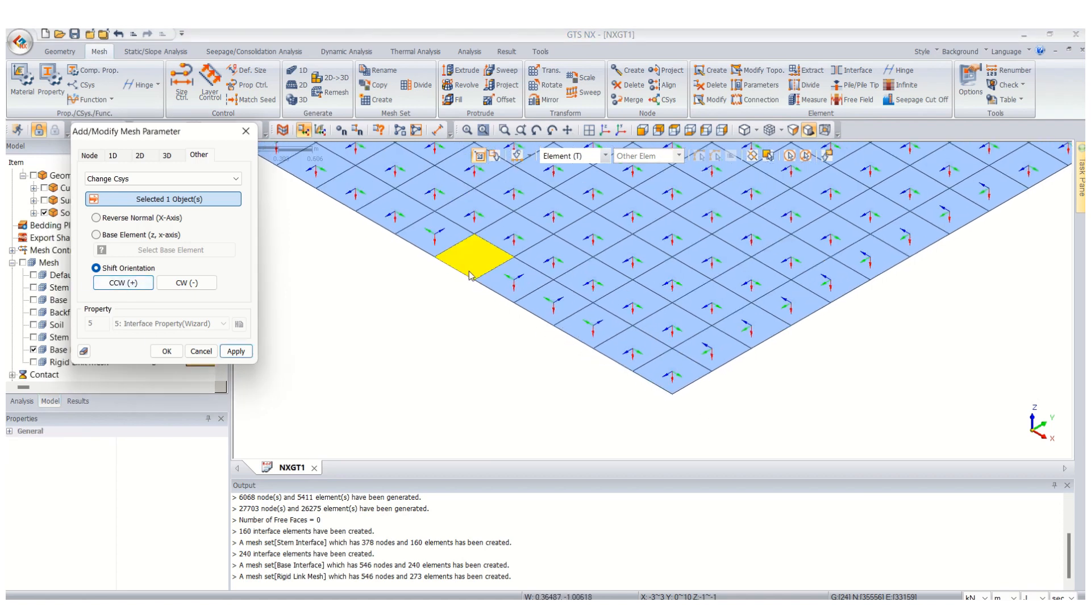
scroll(495, 268, up, 2)
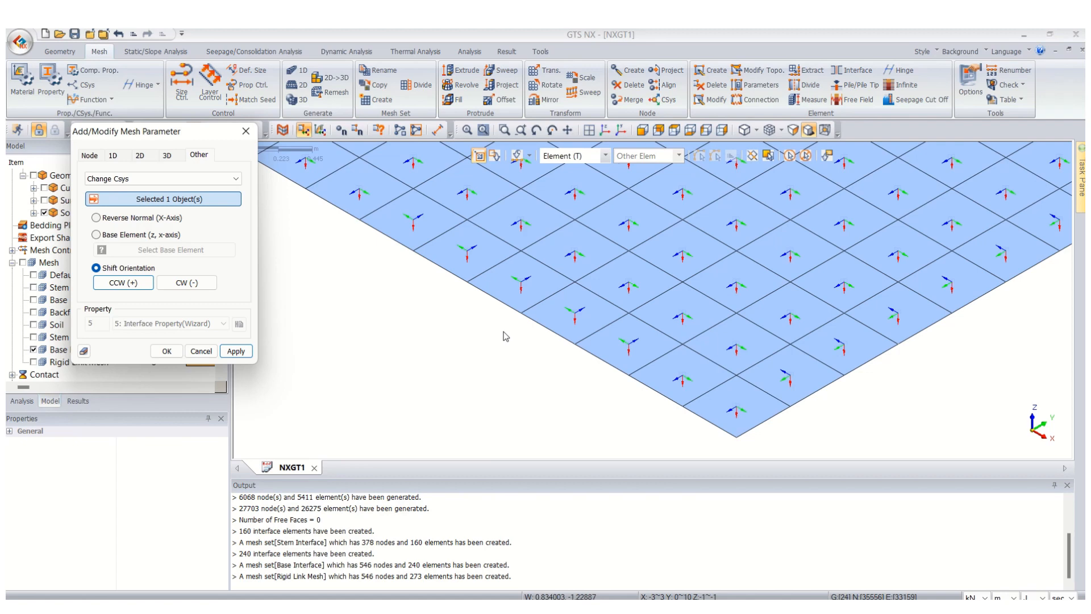
click(616, 341)
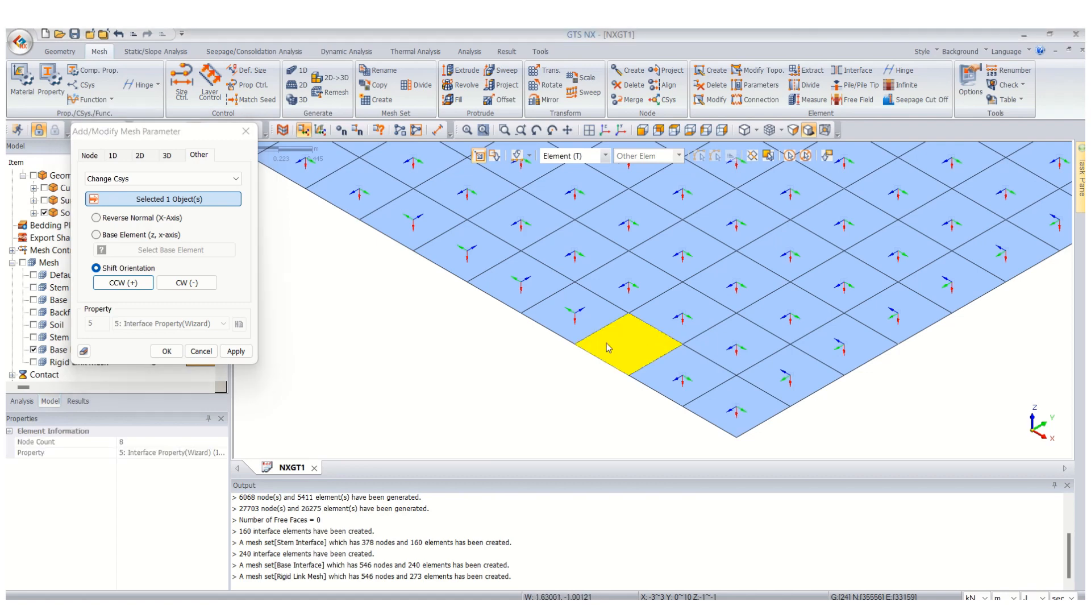
click(115, 283)
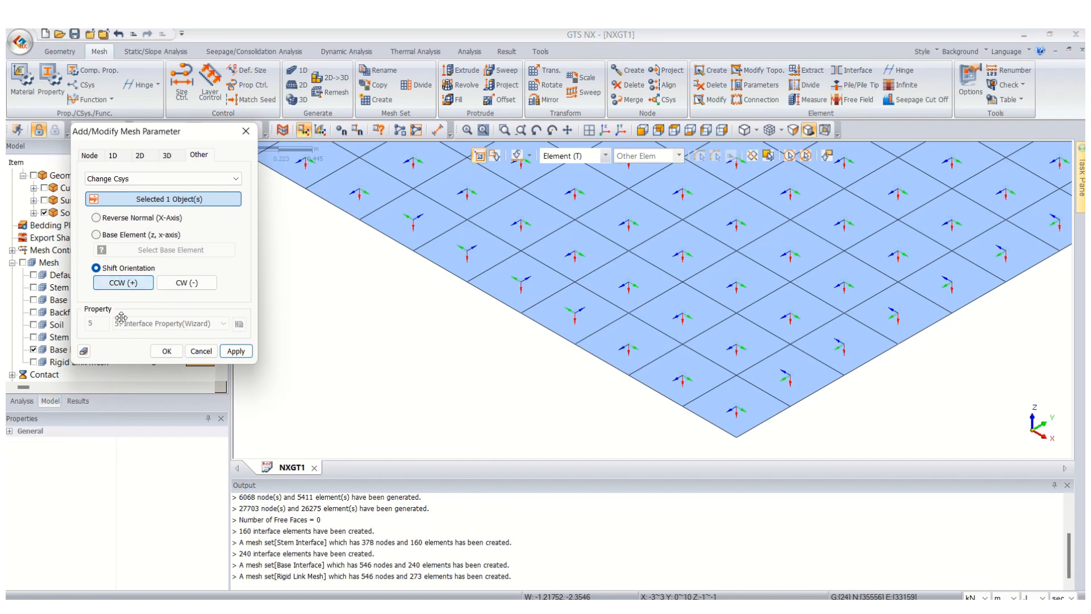
Step: Shift the orientation of the fourth to seventh elements from the front corner along the same short edge counter-clockwise
click(575, 312)
click(95, 267)
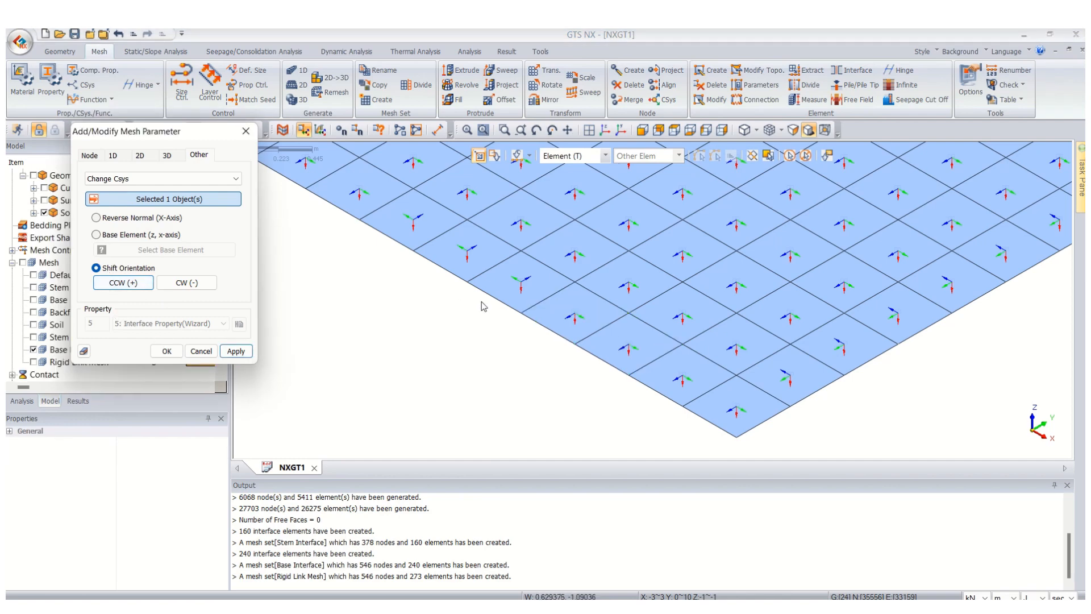
click(509, 291)
click(114, 283)
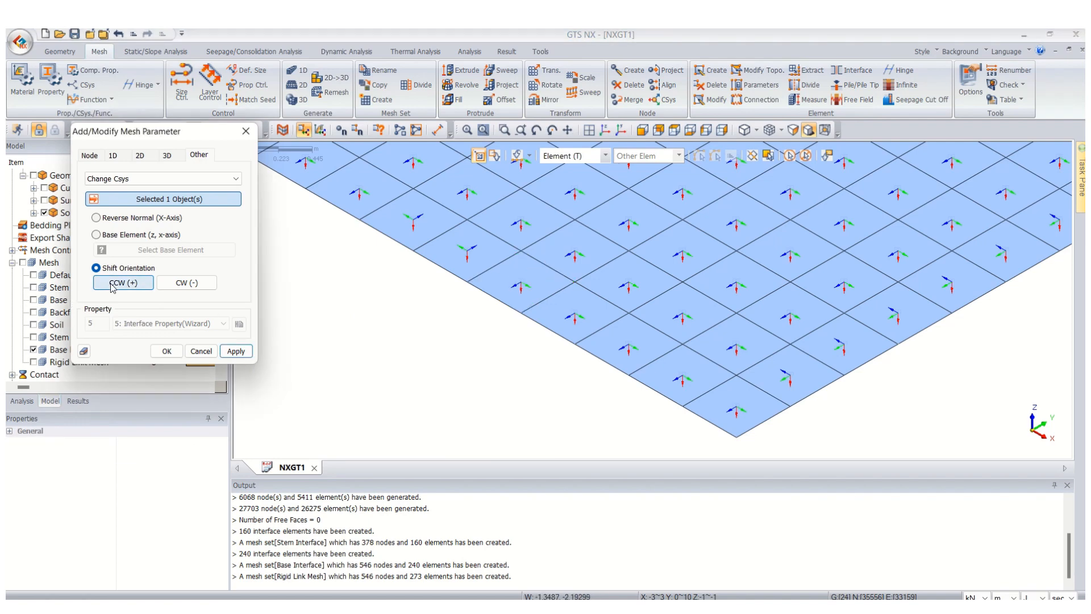
click(443, 260)
click(103, 284)
scroll(572, 402, down, 3)
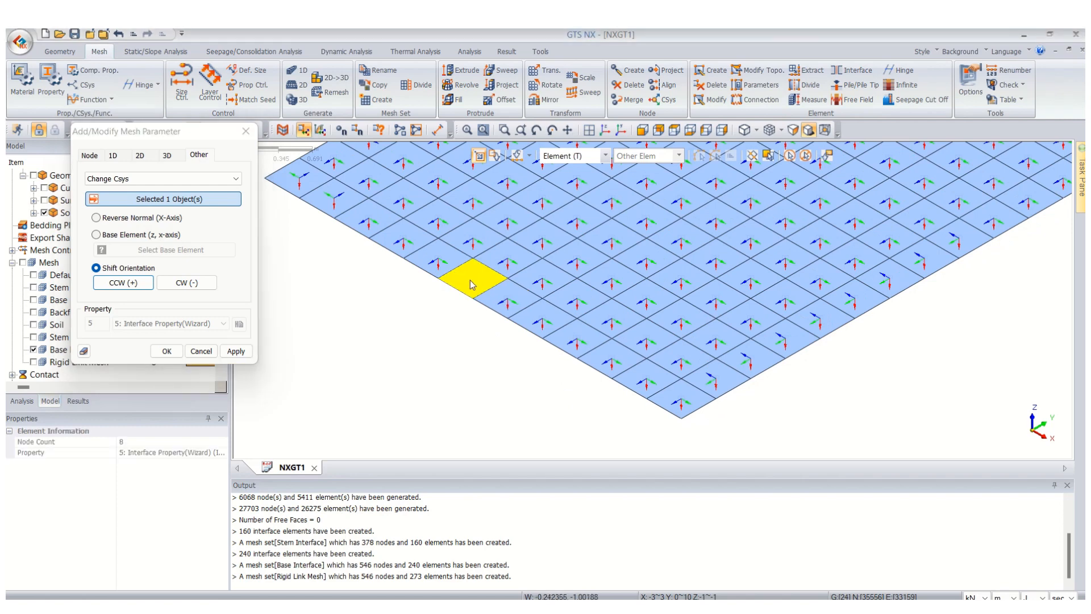
click(471, 285)
click(139, 283)
scroll(518, 429, down, 1)
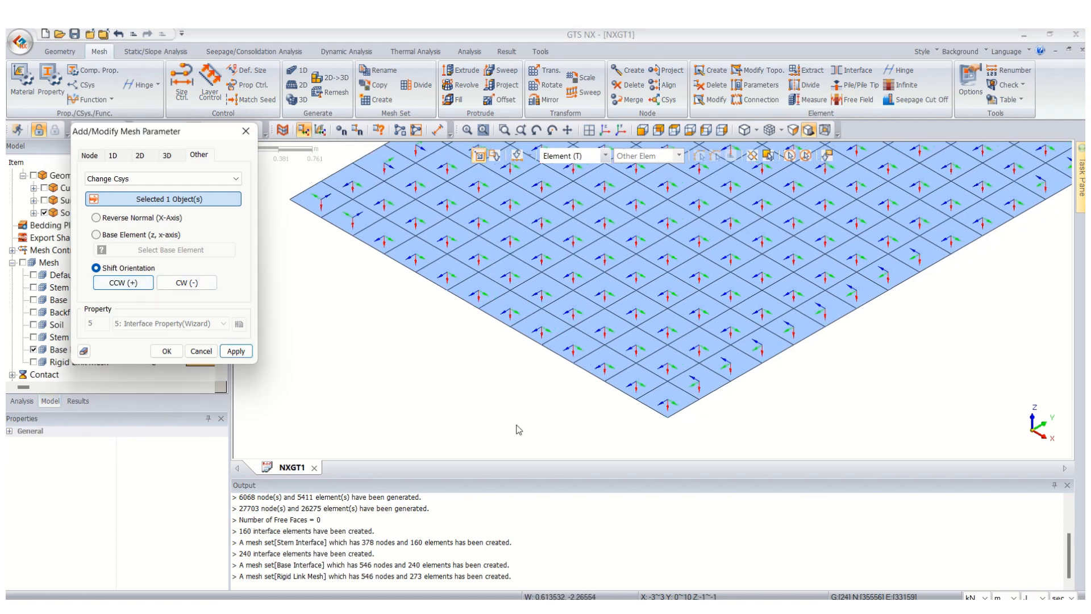
Step: Shift the orientation of the last two elements at the far end of the Base Interface's short edge counter-clockwise
scroll(518, 430, up, 4)
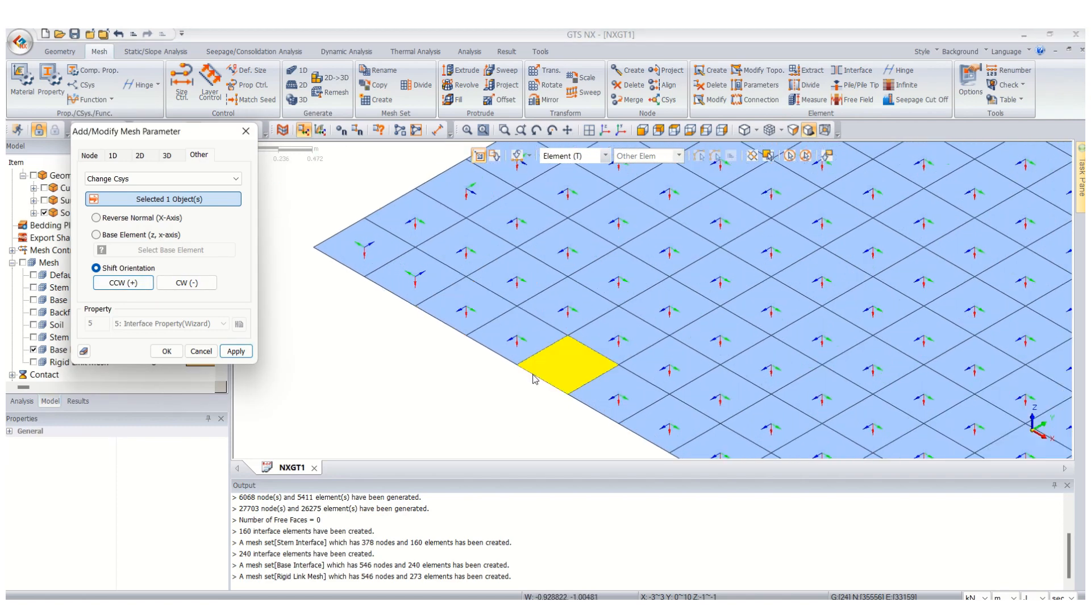
click(422, 283)
click(142, 284)
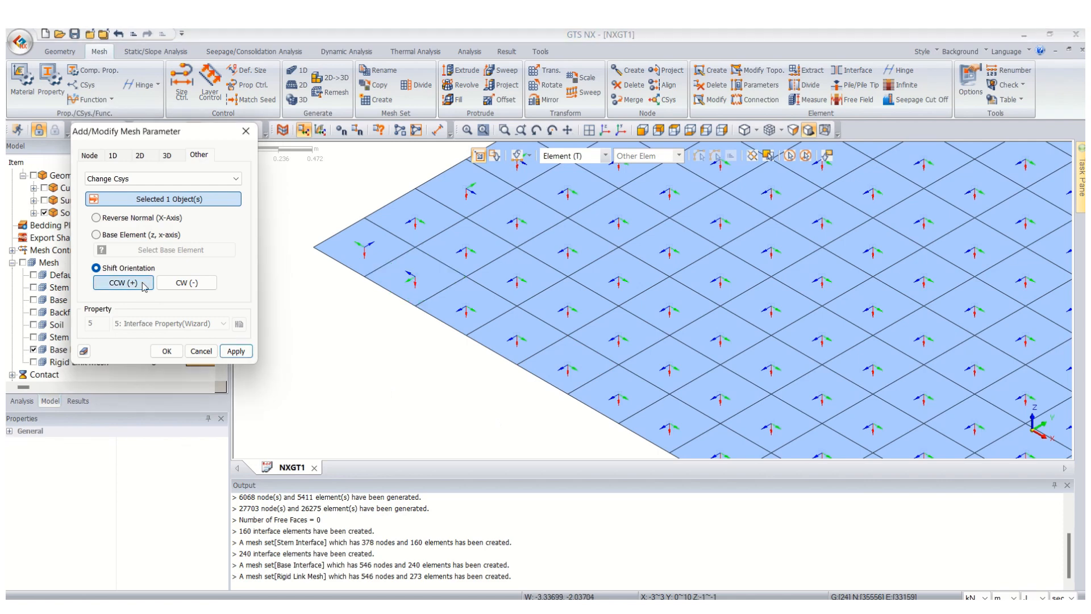
click(364, 249)
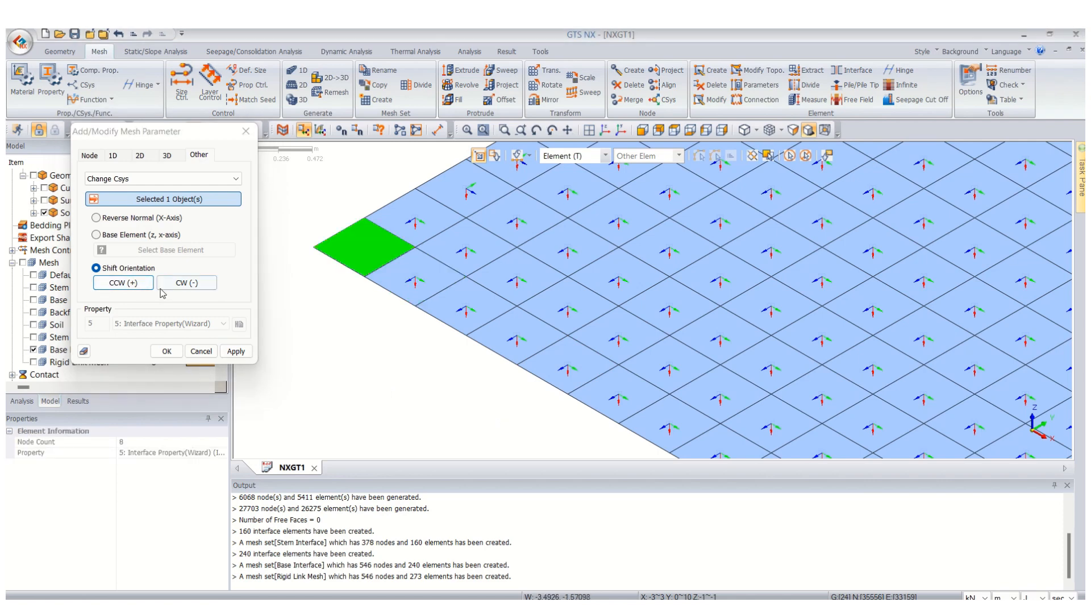
click(129, 286)
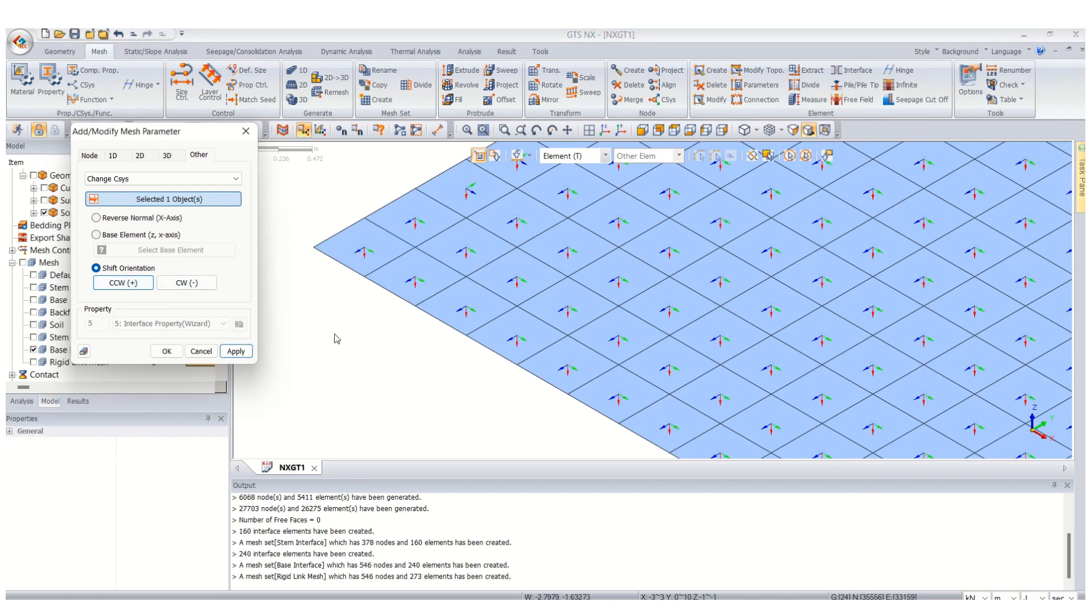
Step: Shift the orientation of the eight Base Interface elements following the front corner element along the front long edge counter-clockwise
scroll(335, 336, down, 6)
scroll(325, 267, down, 4)
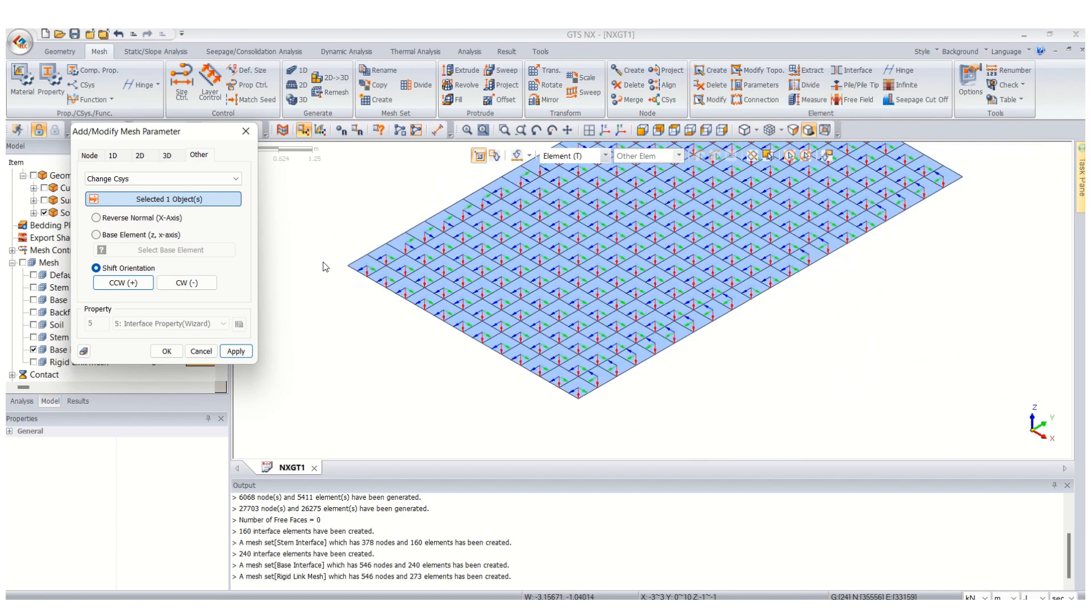
scroll(644, 253, up, 4)
scroll(636, 391, up, 2)
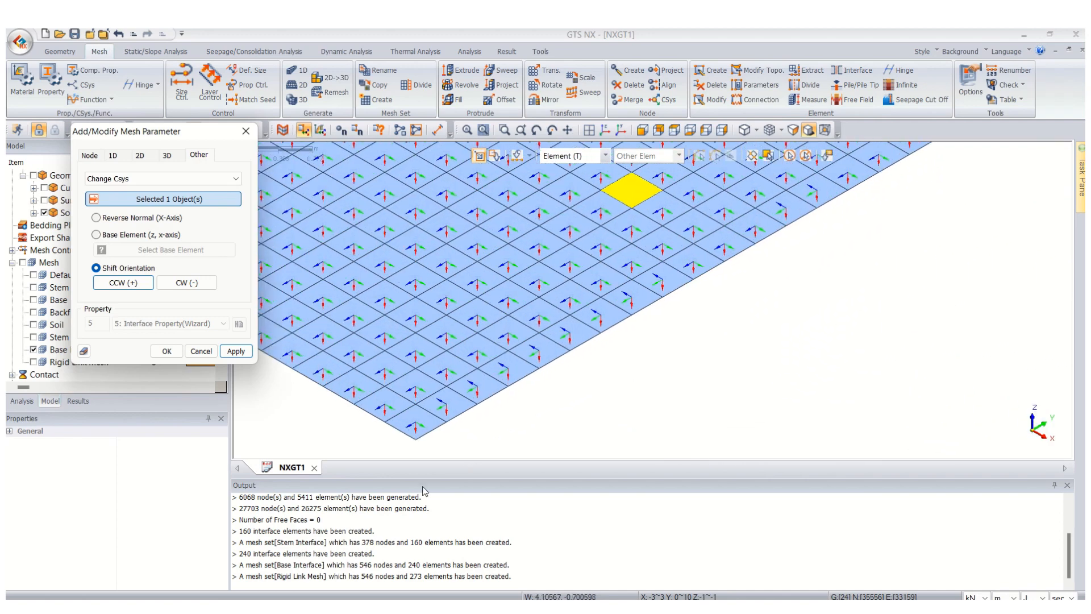
click(446, 402)
click(509, 375)
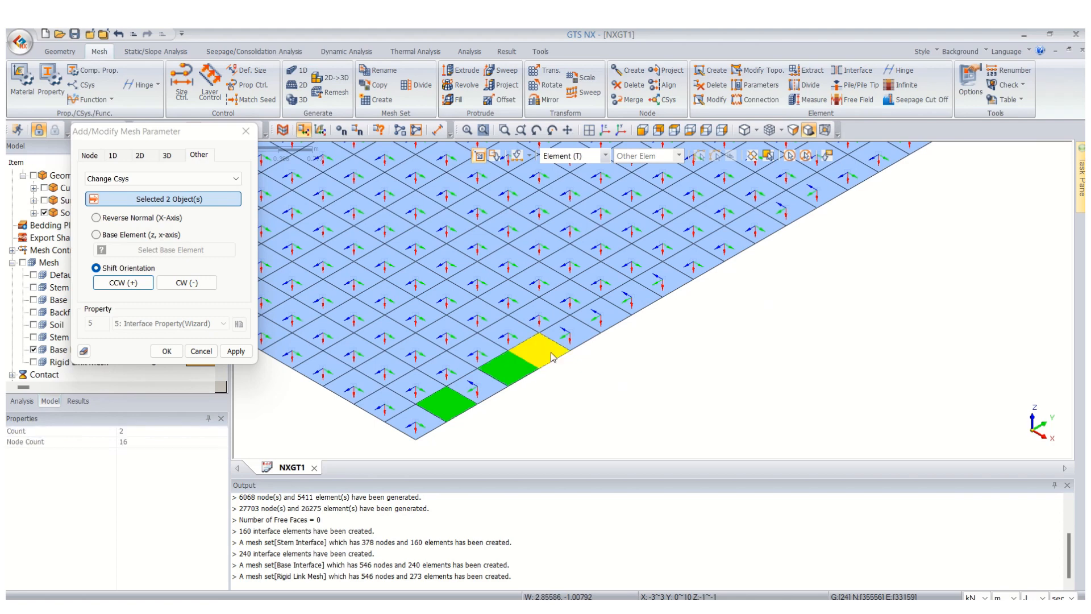
click(477, 386)
click(537, 351)
click(566, 342)
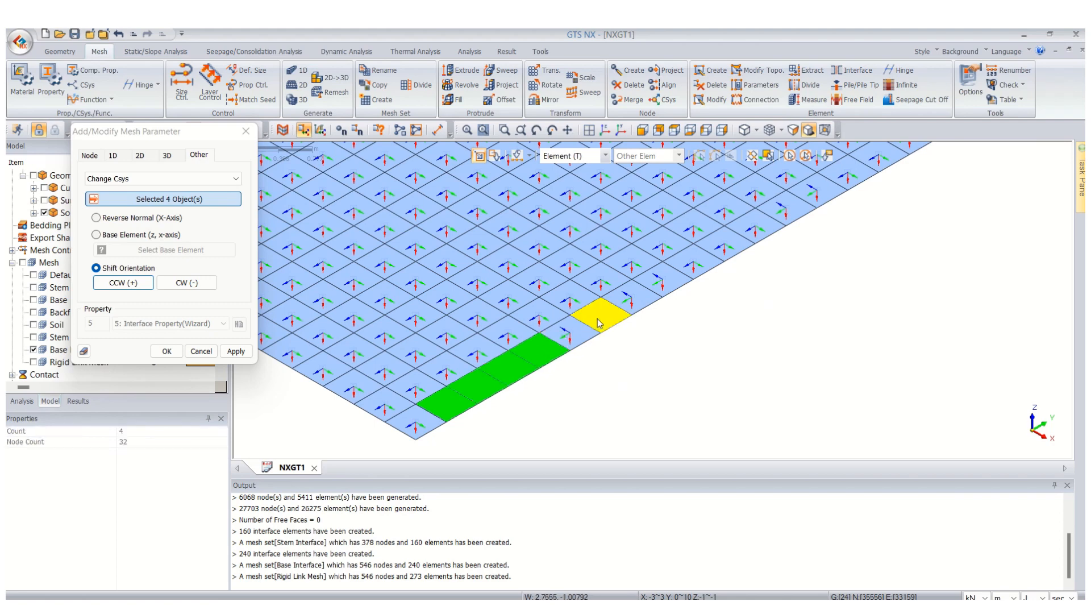
click(600, 313)
click(632, 296)
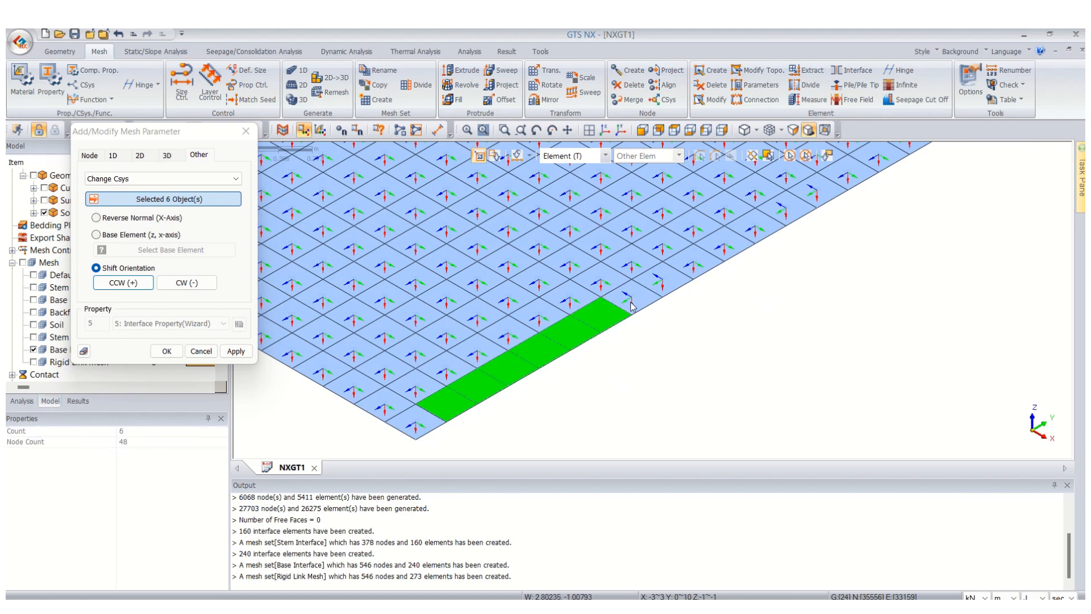
click(661, 279)
click(132, 283)
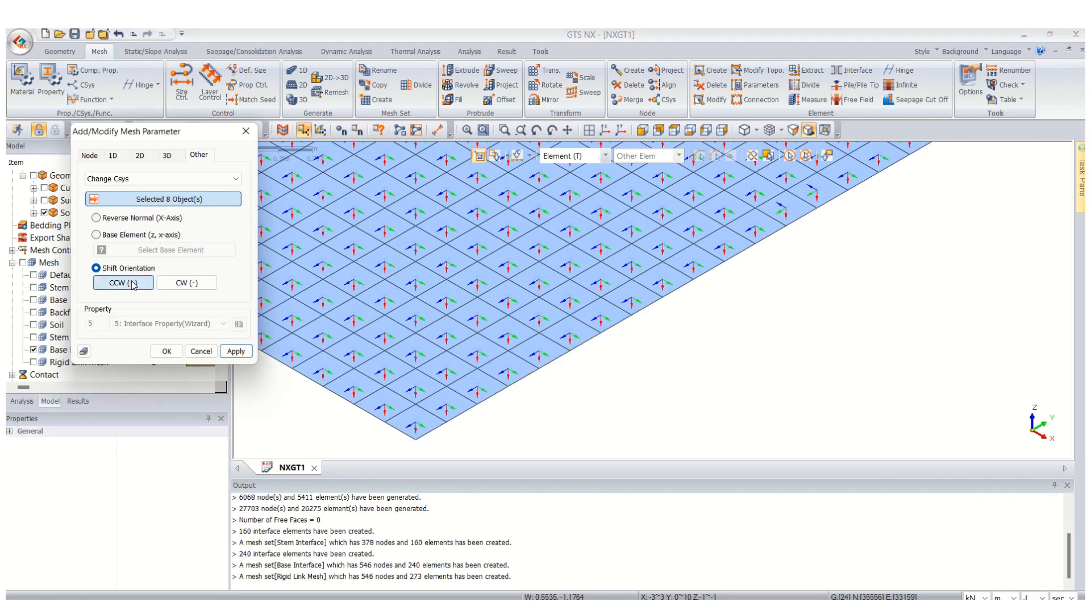
Step: Shift the orientation of the six remaining misaligned elements on the front long edge, up to its far corner, counter-clockwise
scroll(759, 253, down, 4)
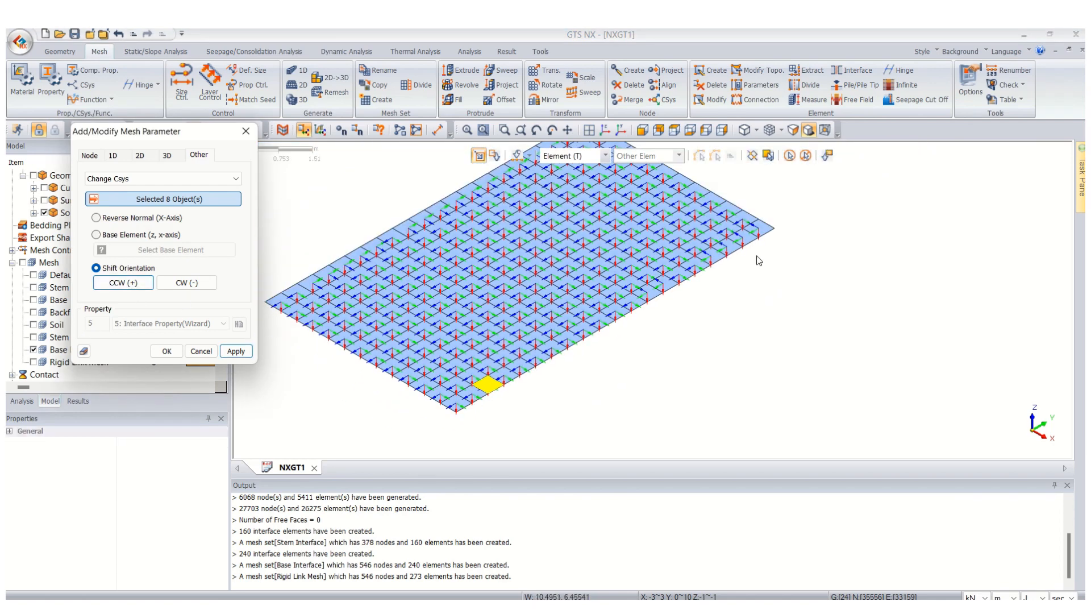
scroll(797, 216, up, 2)
click(560, 330)
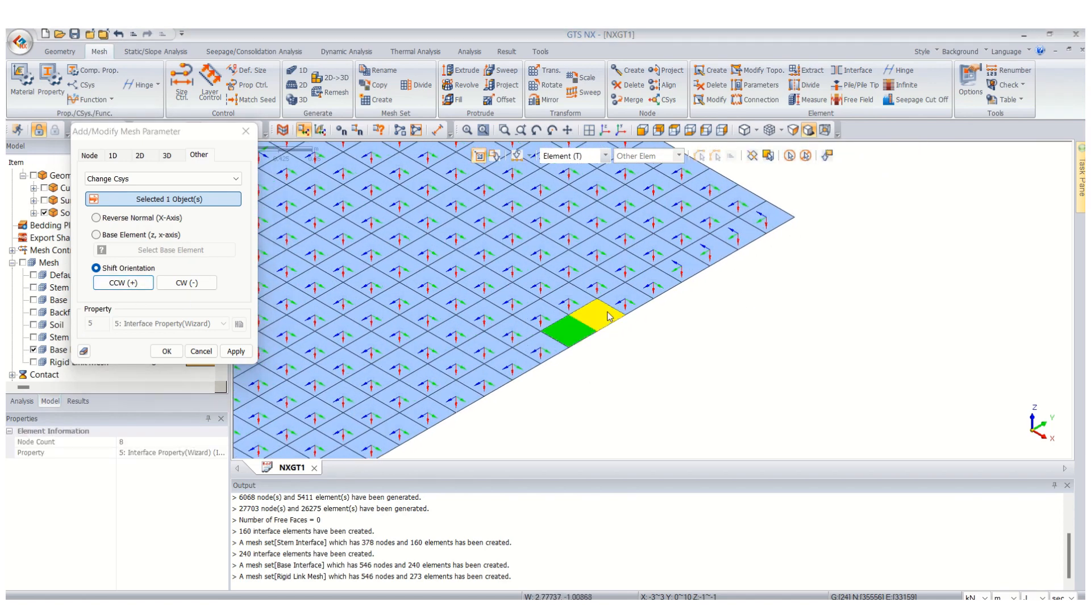
click(597, 314)
click(697, 265)
click(719, 247)
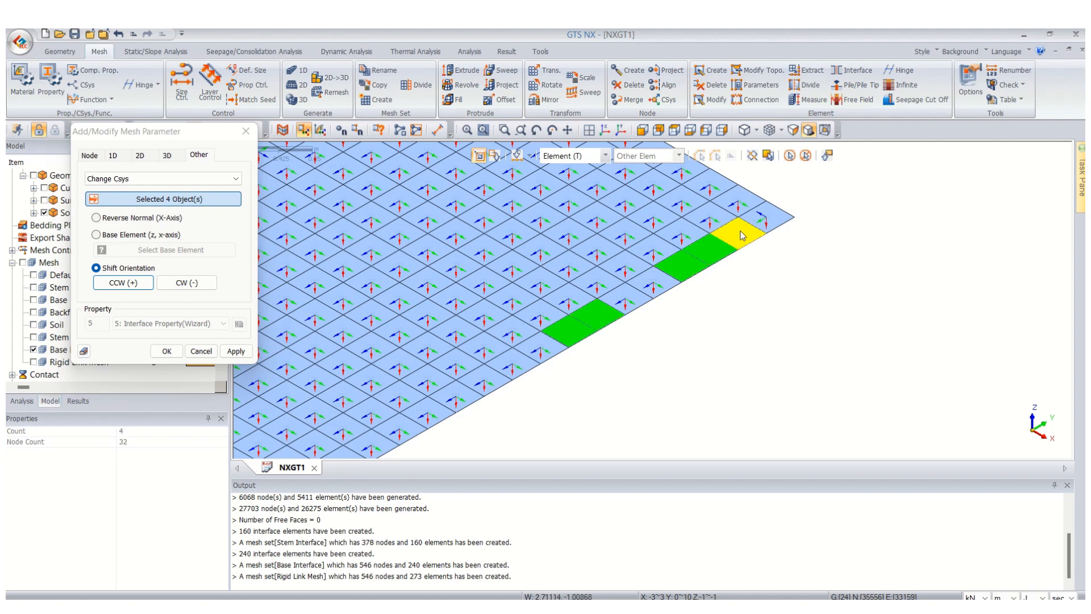
click(742, 230)
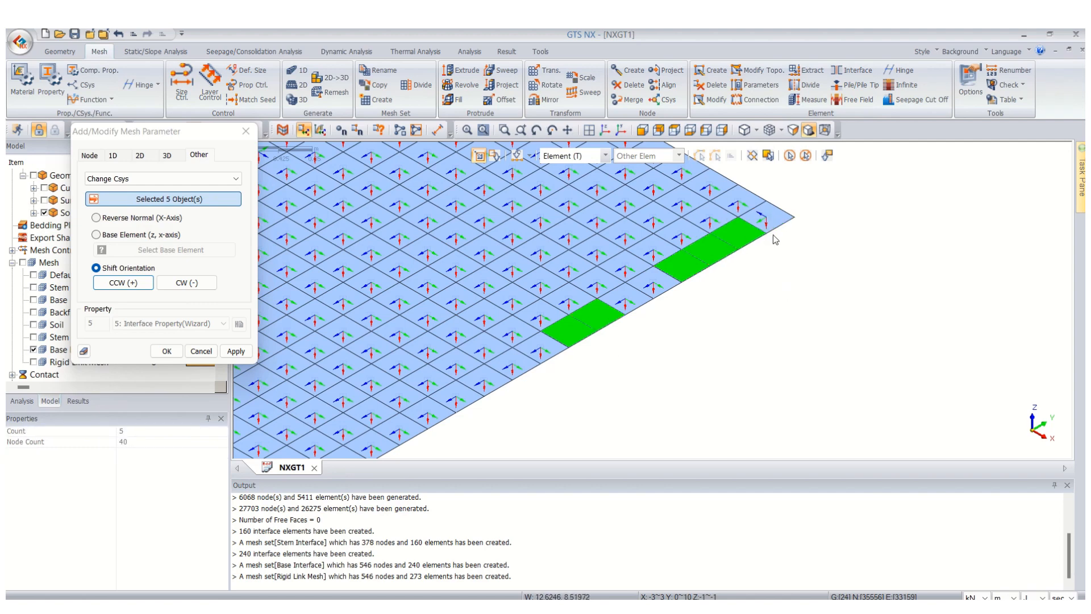
click(764, 219)
click(124, 282)
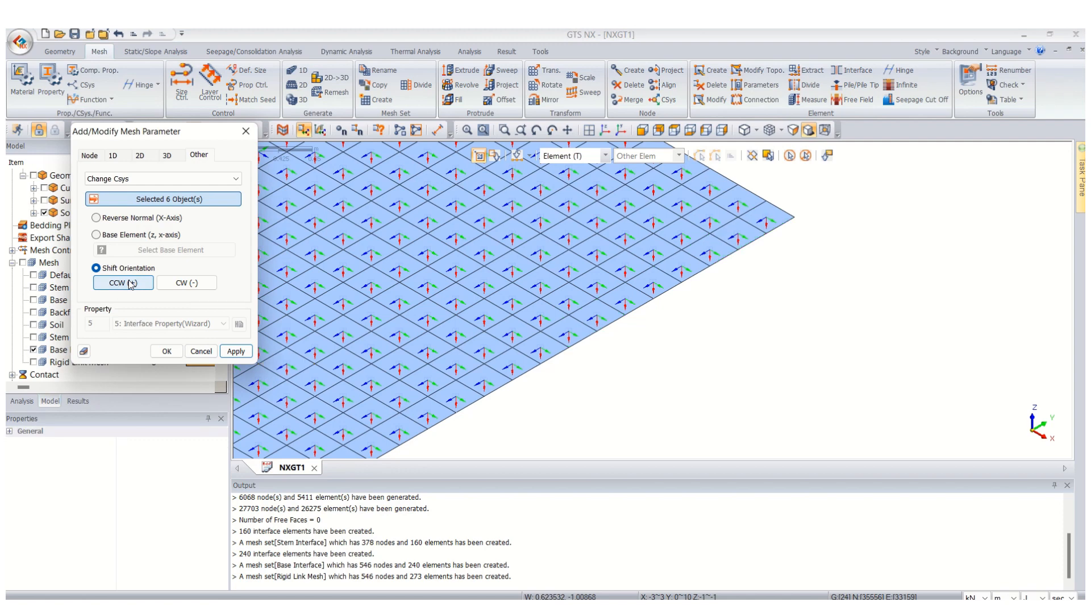
Step: Shift the orientation of the 17 misaligned elements along the opposite long edge of the Base Interface counter-clockwise and close the mesh parameter settings
scroll(645, 365, down, 5)
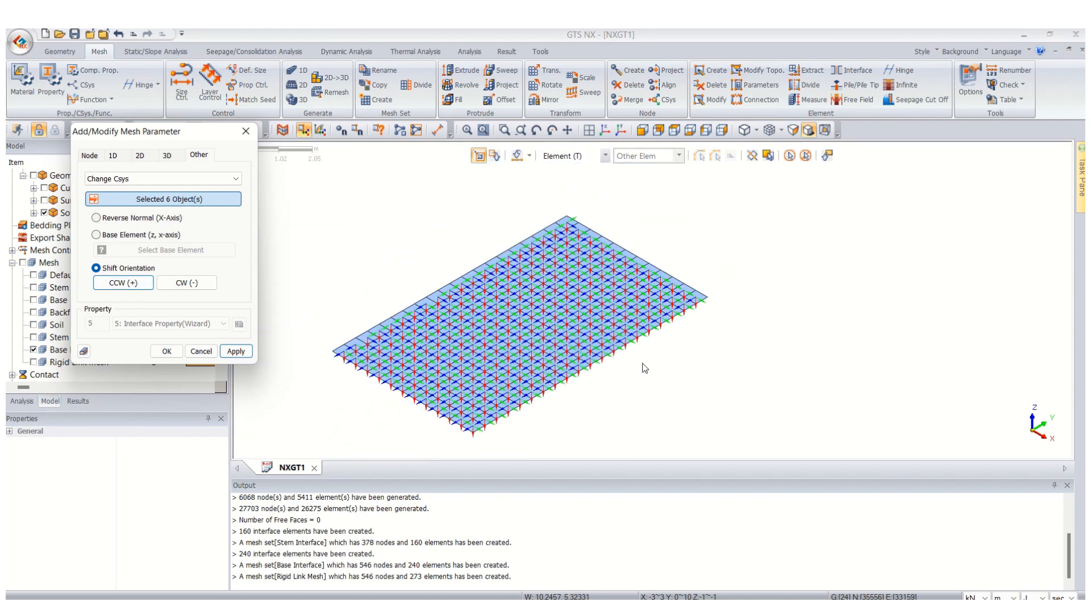
scroll(389, 258, up, 1)
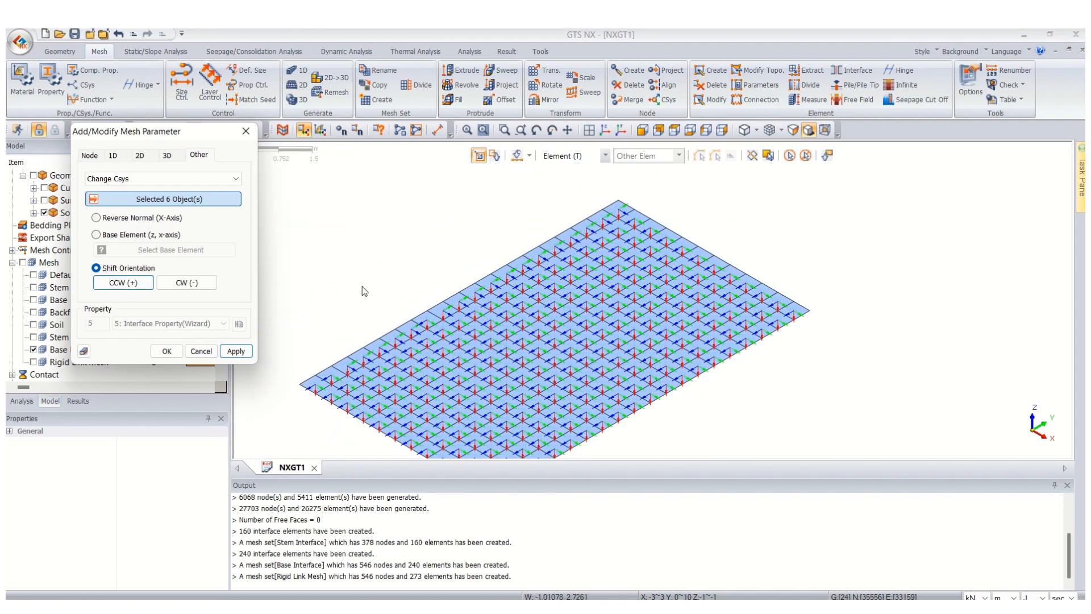
scroll(364, 290, up, 5)
scroll(348, 339, up, 1)
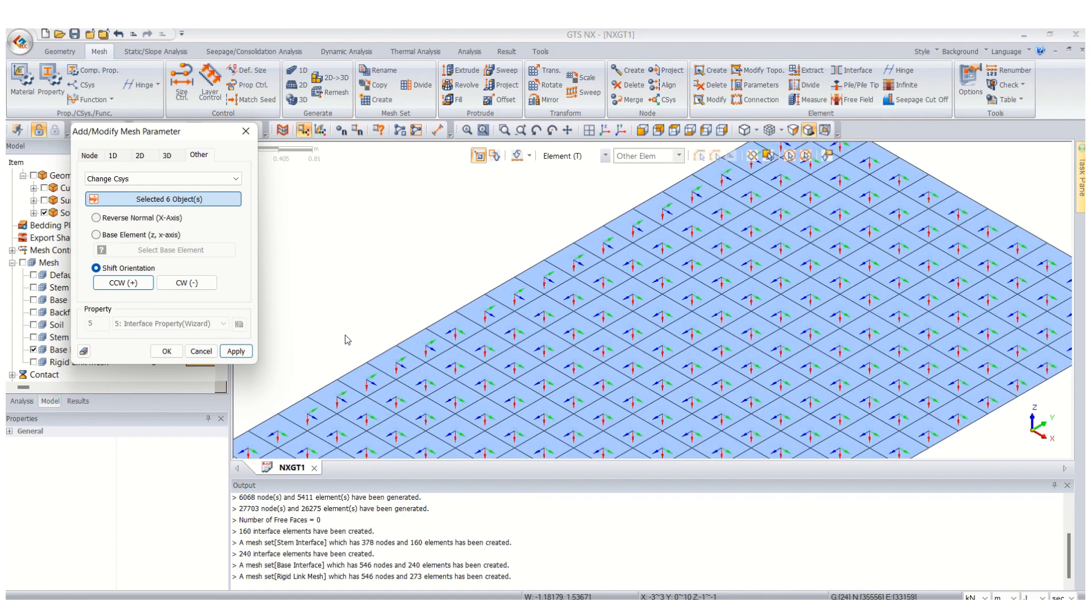
scroll(409, 282, down, 2)
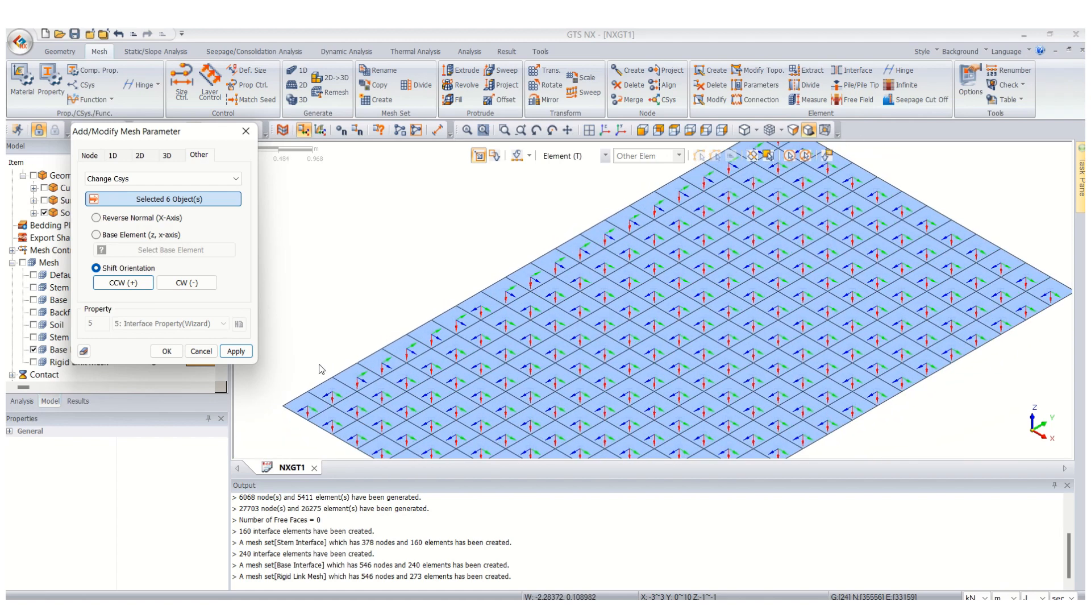
click(369, 385)
click(392, 371)
click(417, 356)
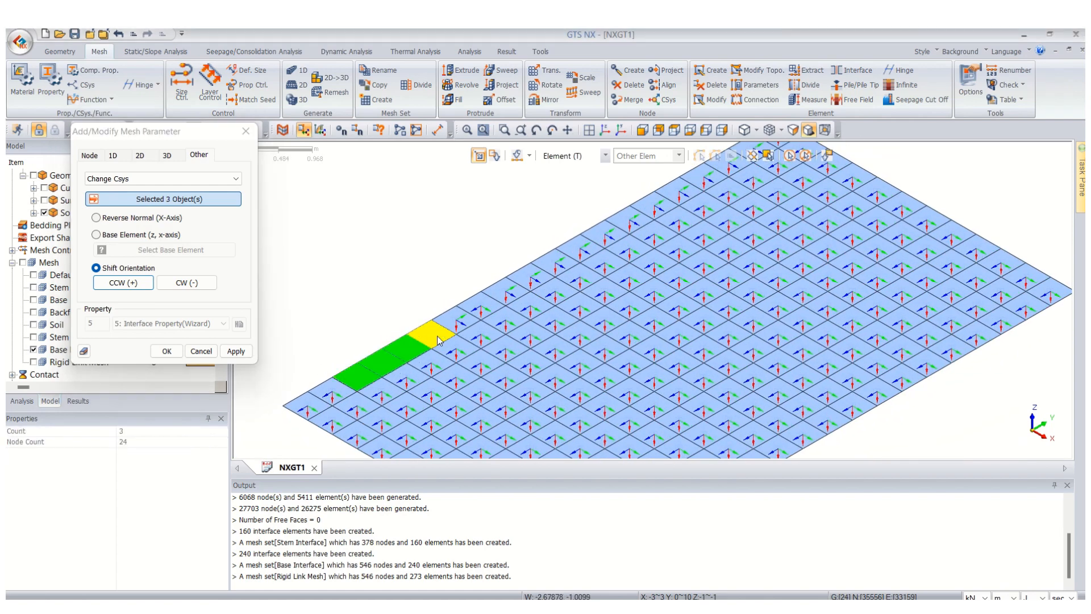
click(441, 342)
click(459, 325)
click(505, 290)
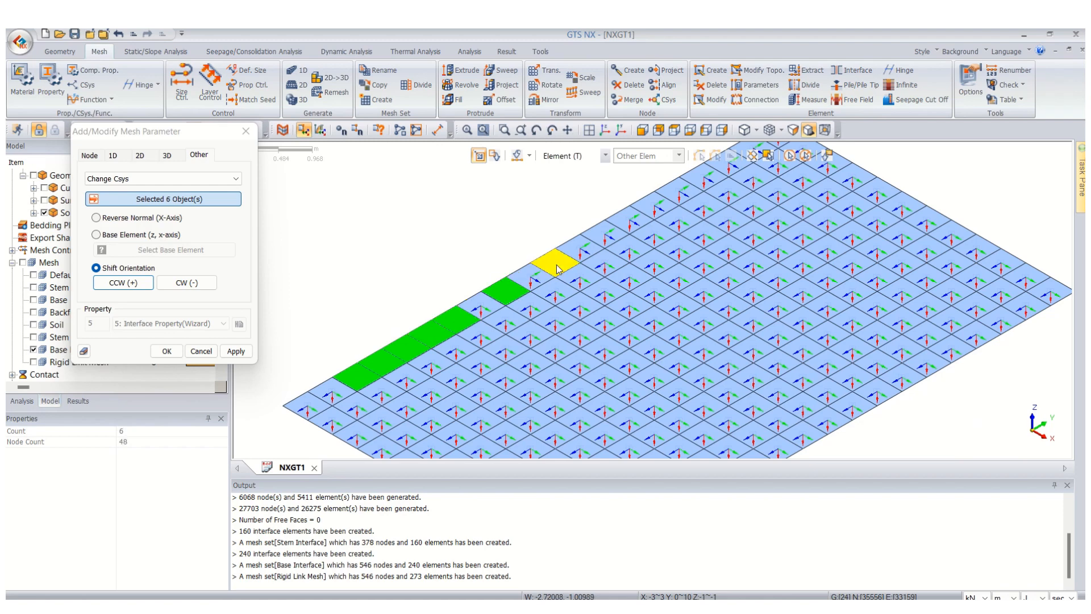
click(554, 262)
click(532, 279)
click(580, 251)
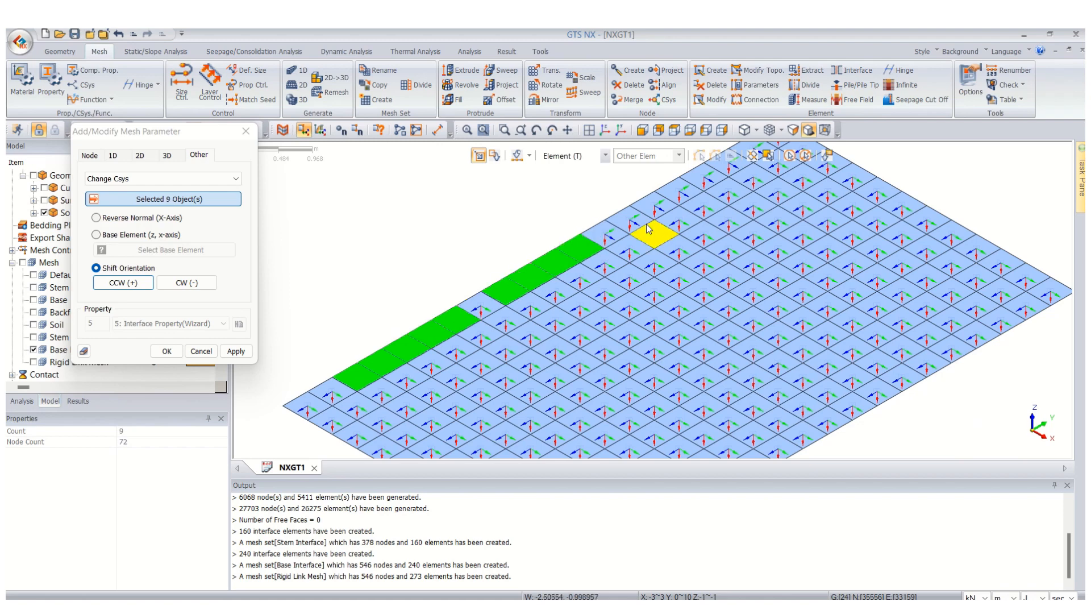
click(632, 227)
click(635, 222)
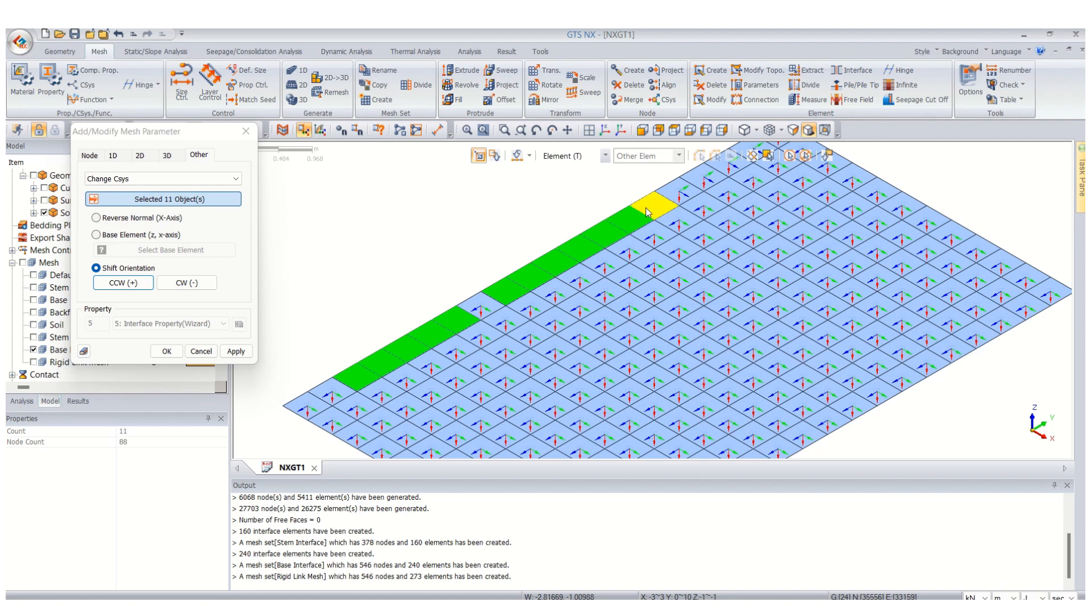
click(653, 204)
scroll(653, 204, down, 3)
click(613, 250)
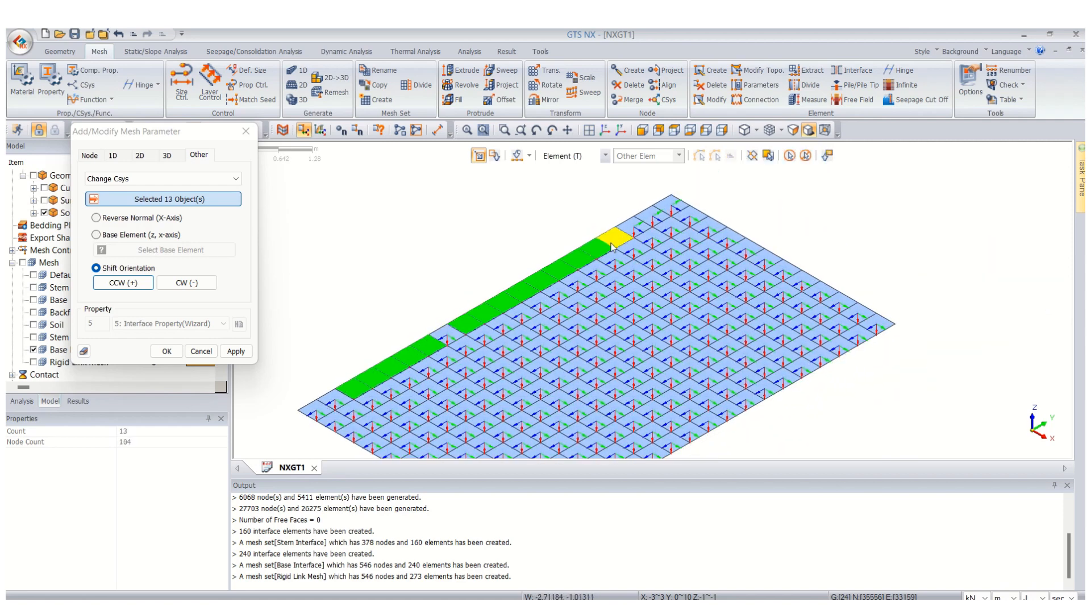
click(632, 239)
click(650, 226)
click(669, 213)
click(669, 213)
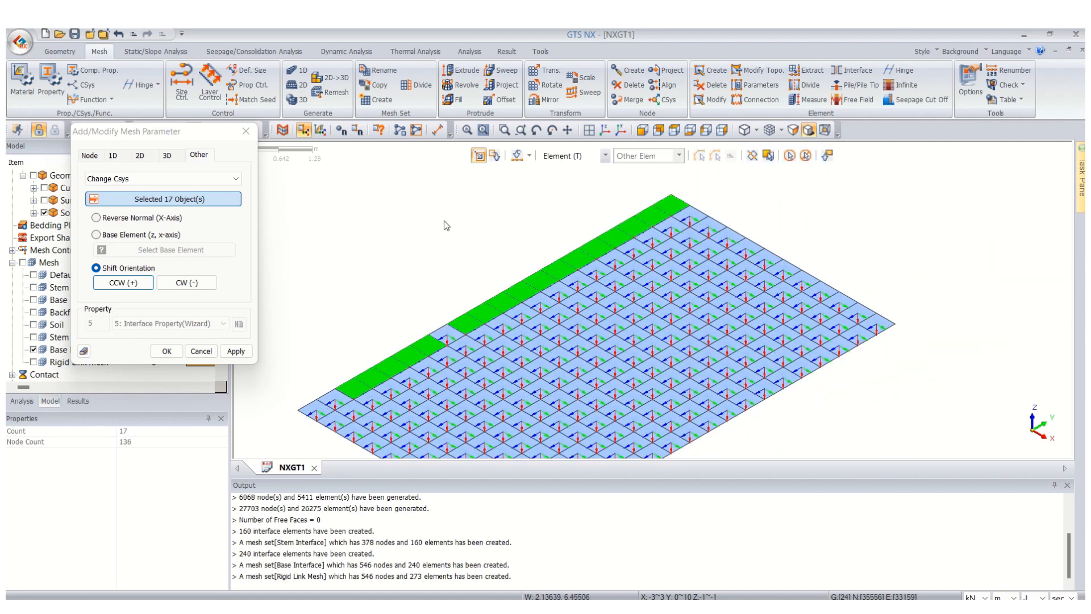
click(144, 283)
click(144, 283)
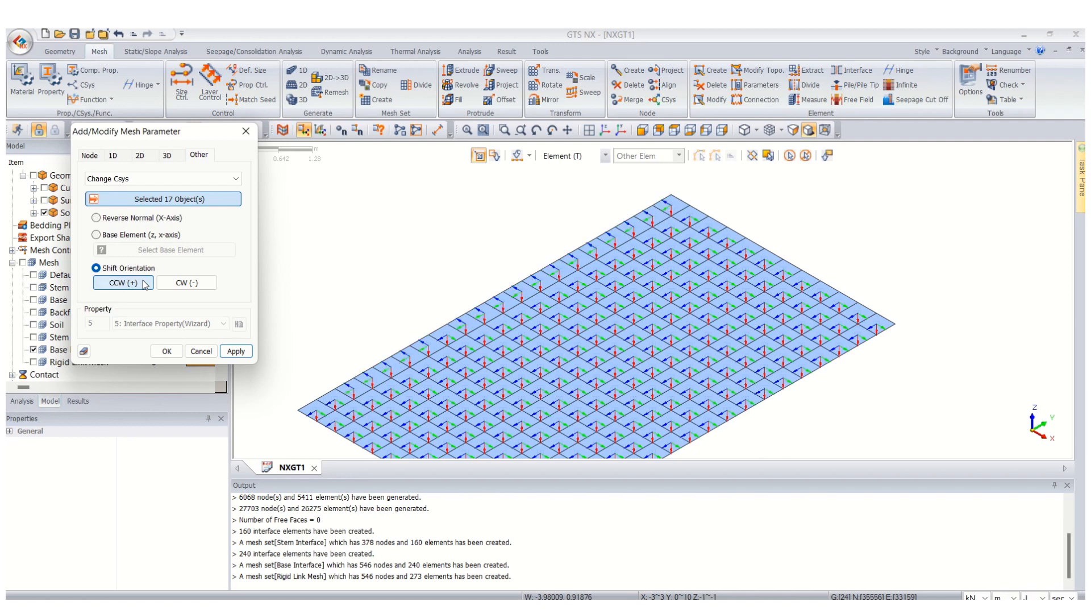
scroll(467, 248, down, 3)
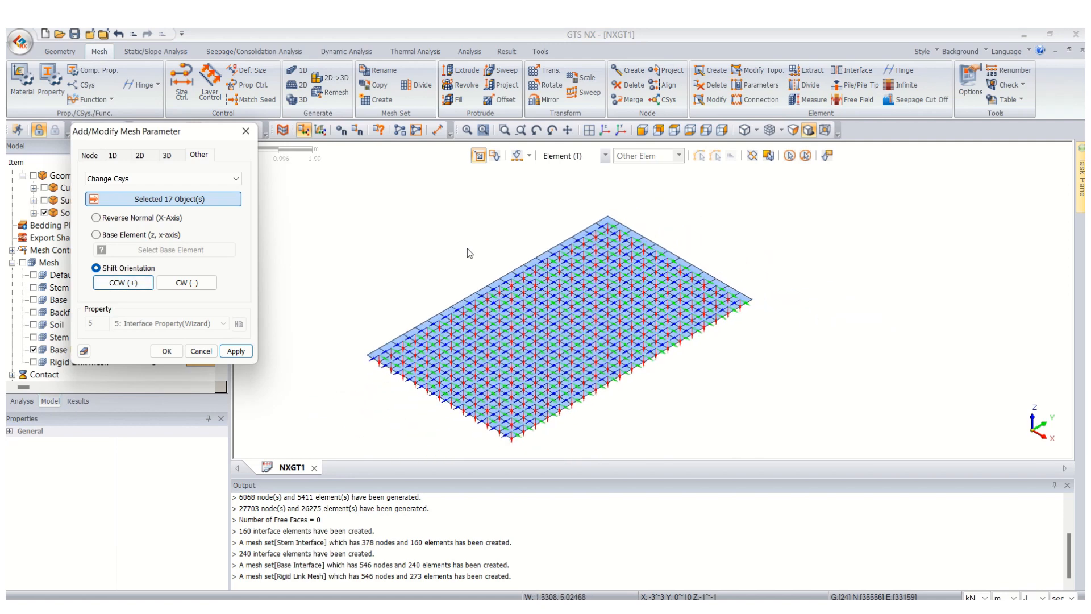
click(246, 131)
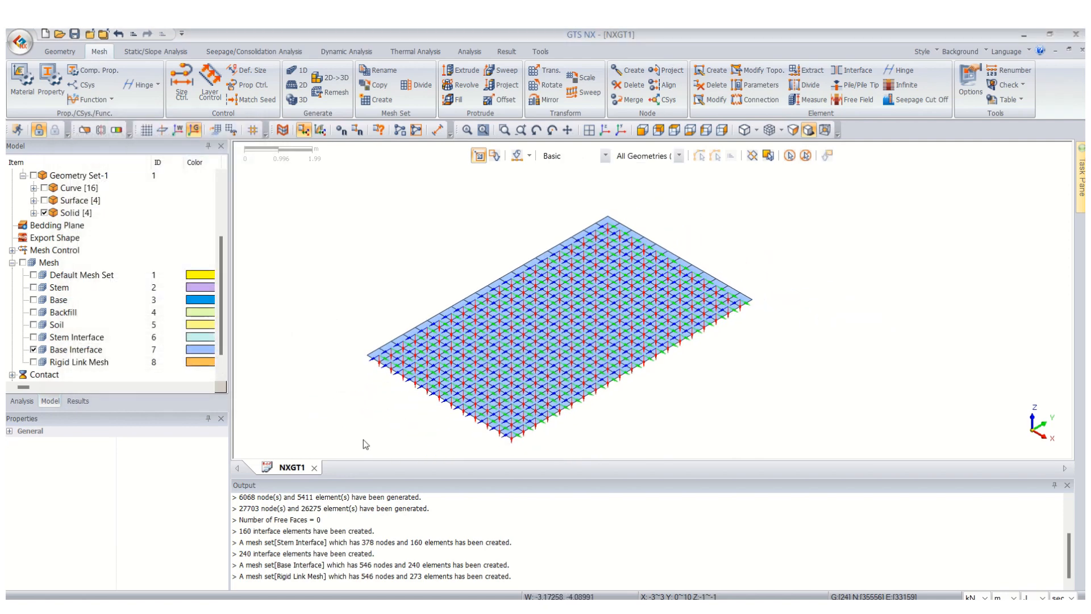
scroll(407, 321, up, 5)
scroll(414, 415, down, 3)
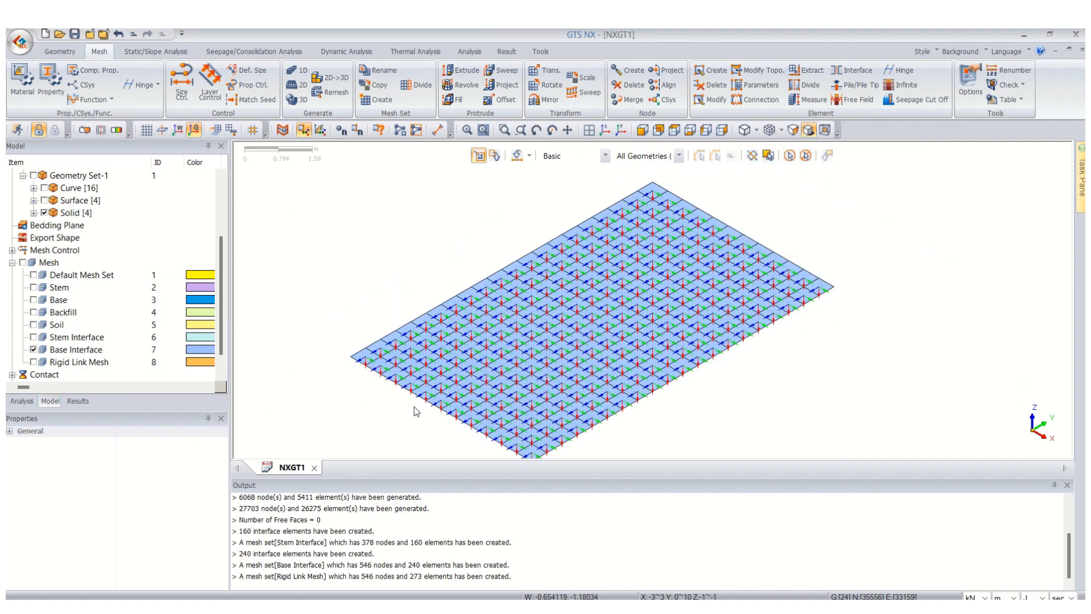
scroll(703, 234, up, 2)
scroll(704, 235, down, 1)
scroll(705, 235, down, 2)
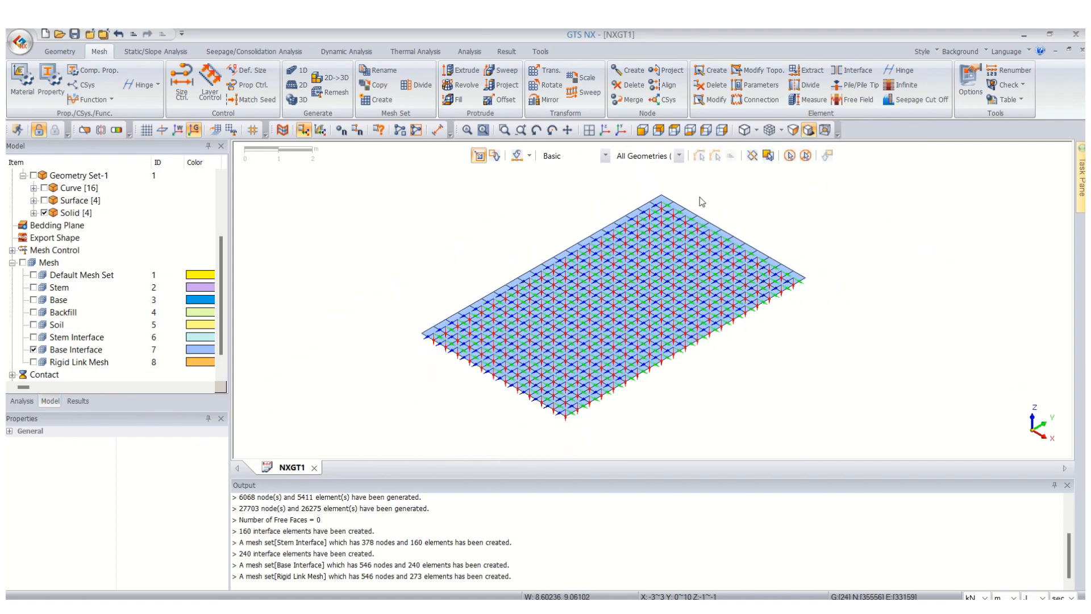
click(755, 85)
click(134, 174)
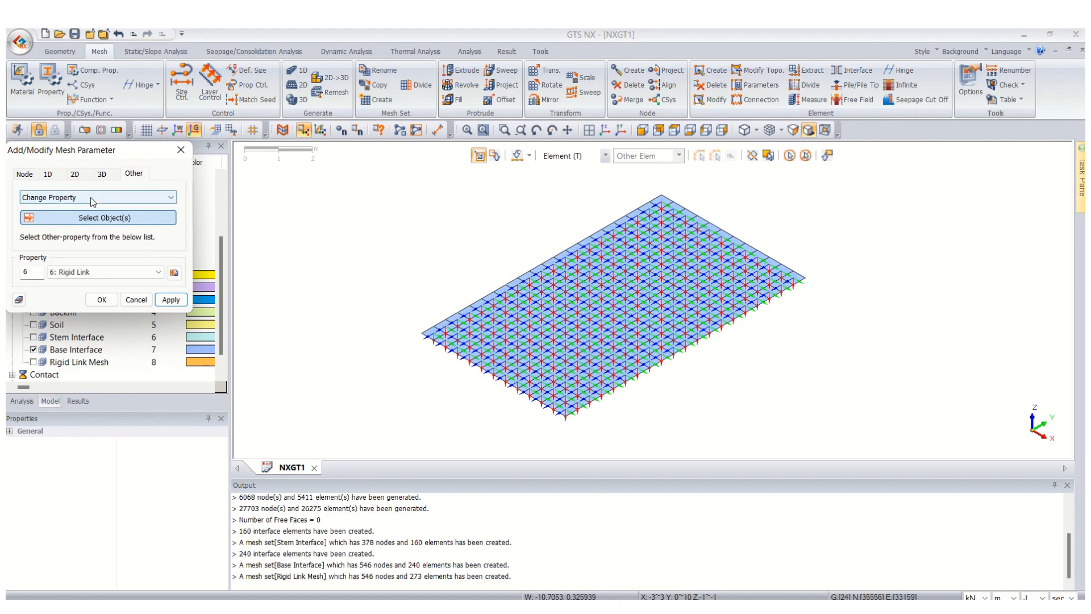
click(113, 197)
click(70, 228)
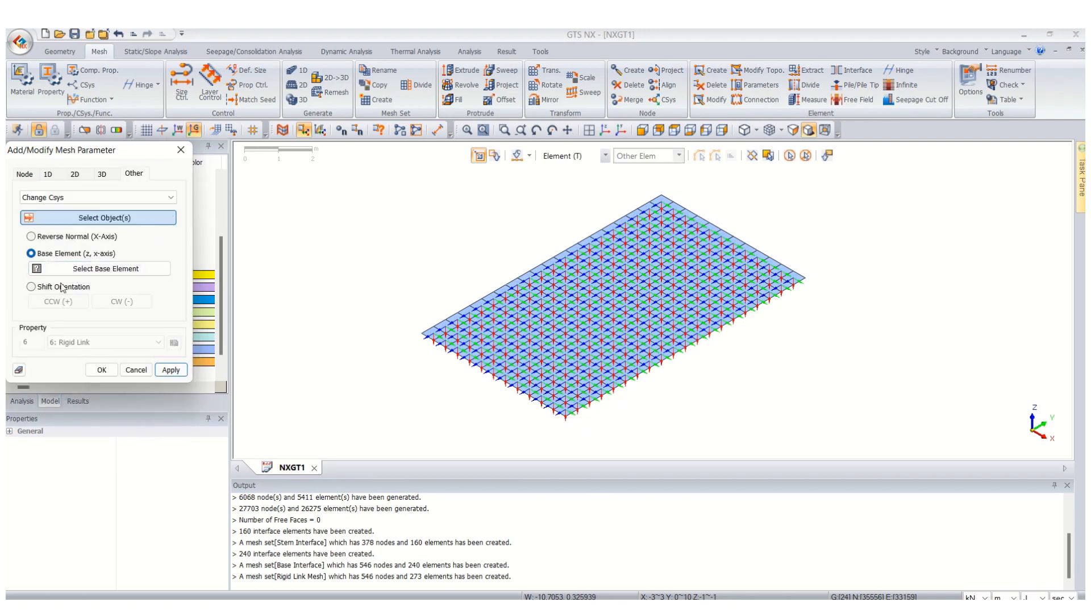
click(181, 149)
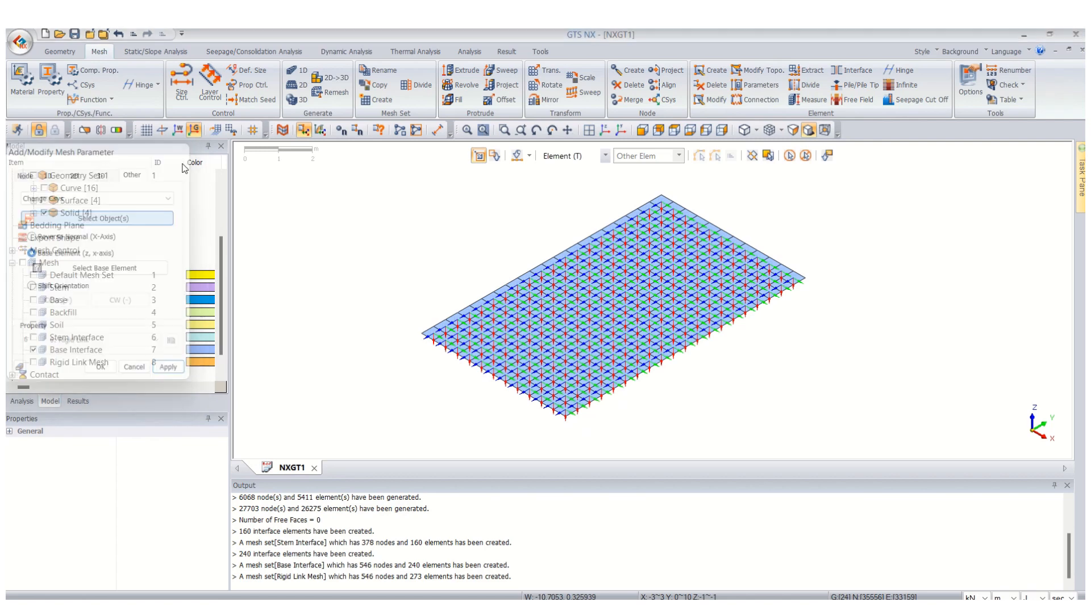
Step: Inspect the local axes of the Base Interface elements around the front corner
scroll(546, 420, up, 3)
scroll(610, 450, up, 2)
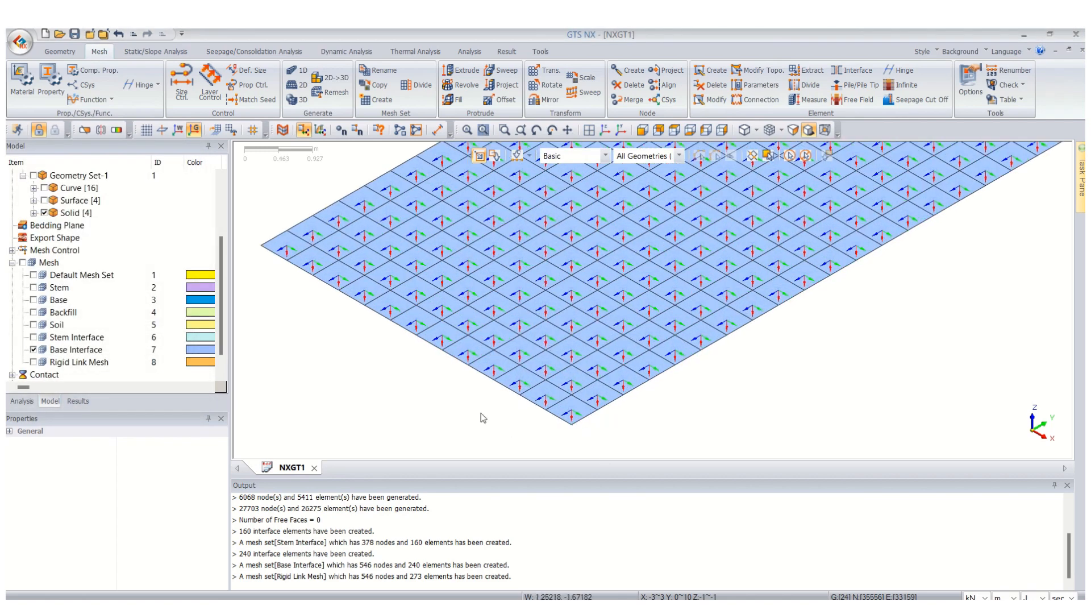
scroll(551, 291, up, 3)
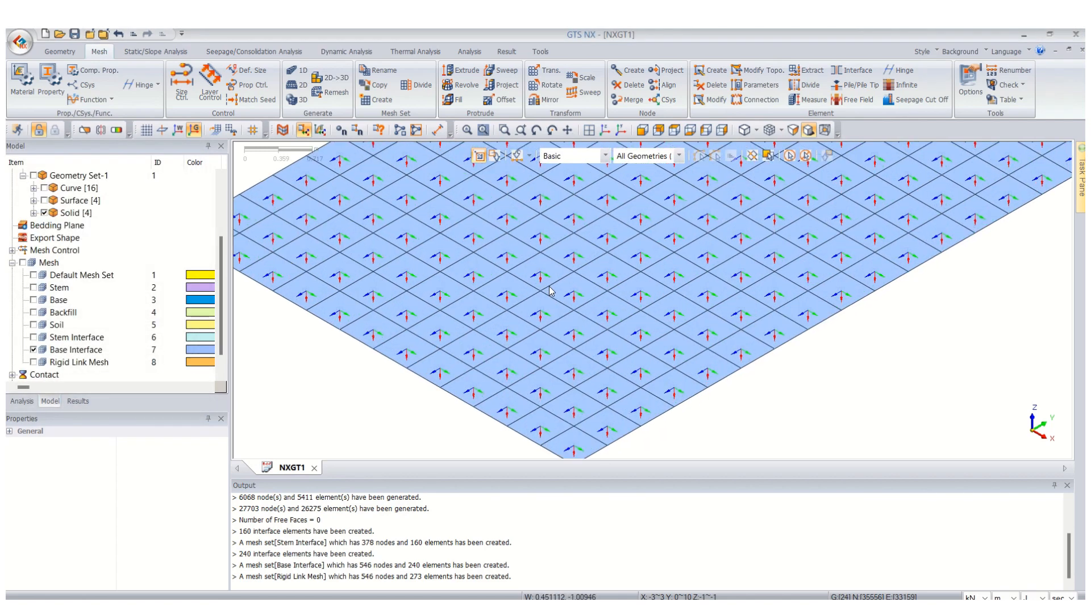
Step: Turn off the element local axes display and show all mesh sets of the model
scroll(551, 291, down, 8)
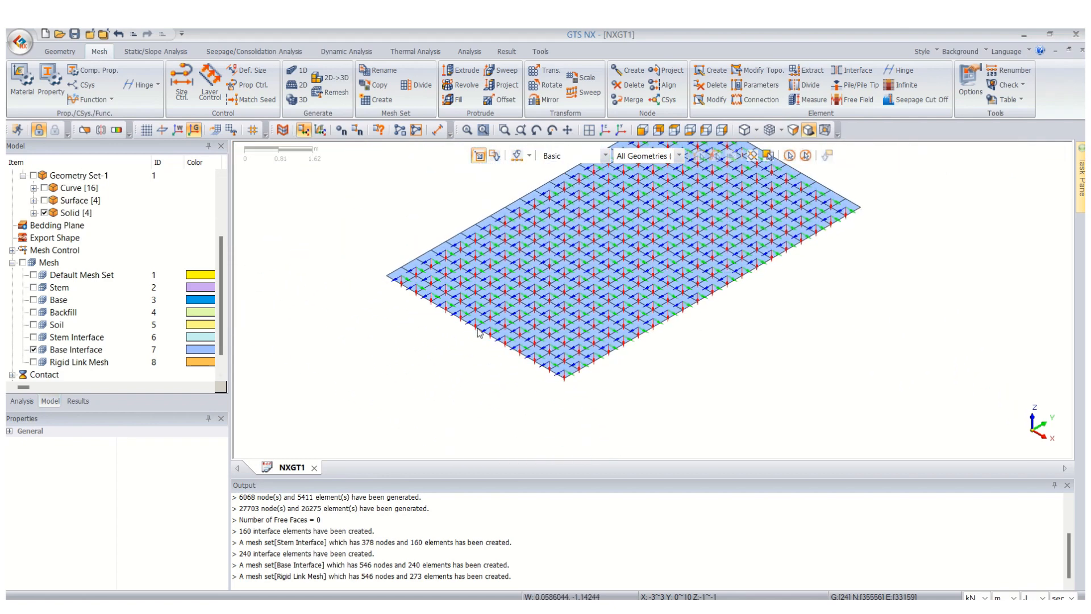
click(303, 130)
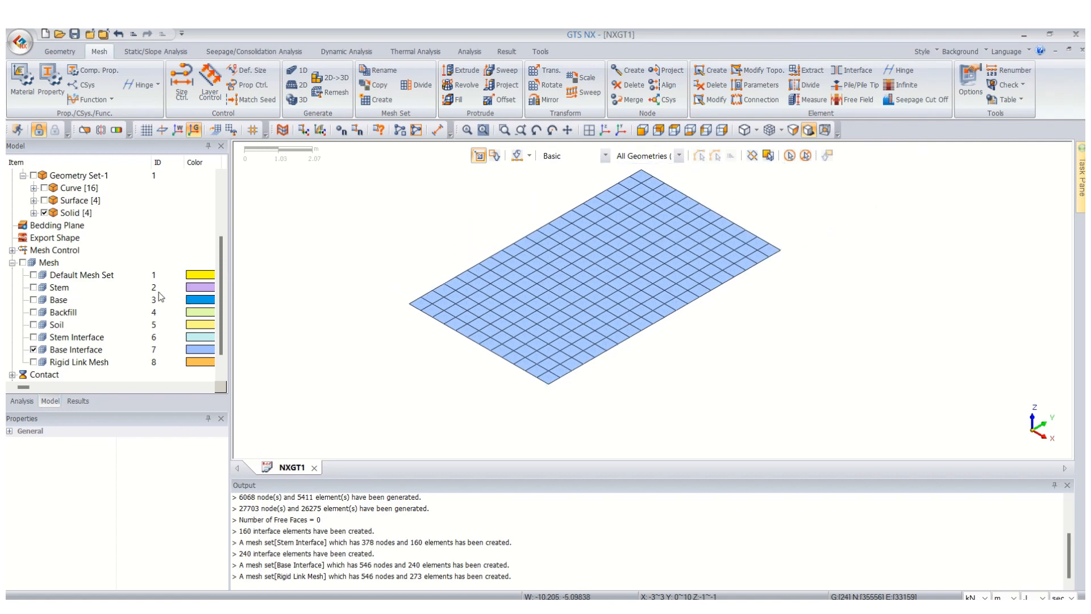
click(24, 263)
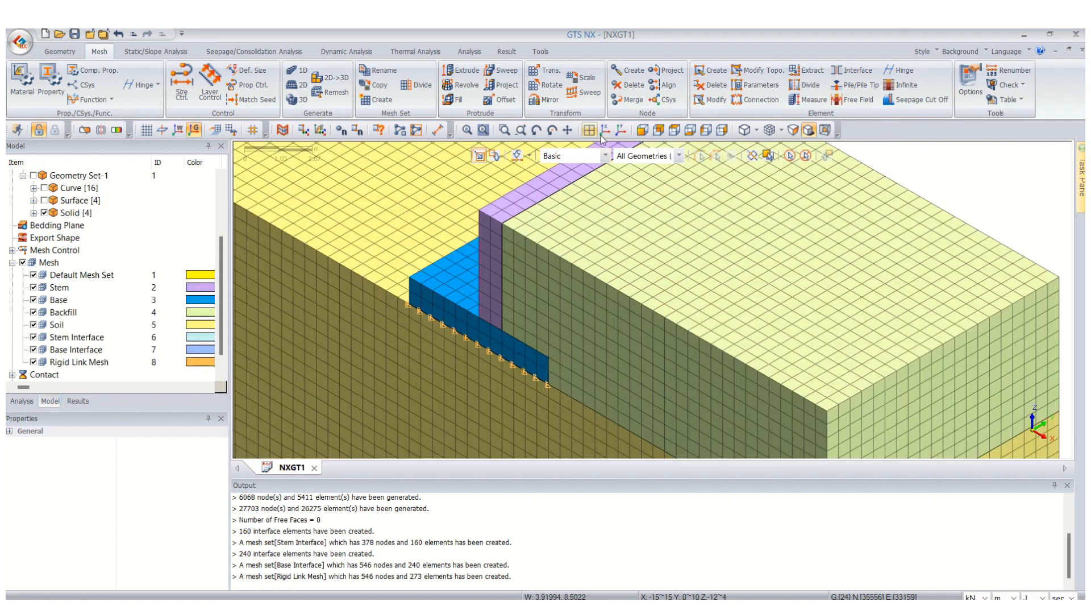
click(606, 131)
Step: Add the automatic constraint Constraint-1 considering all mesh sets to Boundary Set-1, and hide its symbols
click(21, 400)
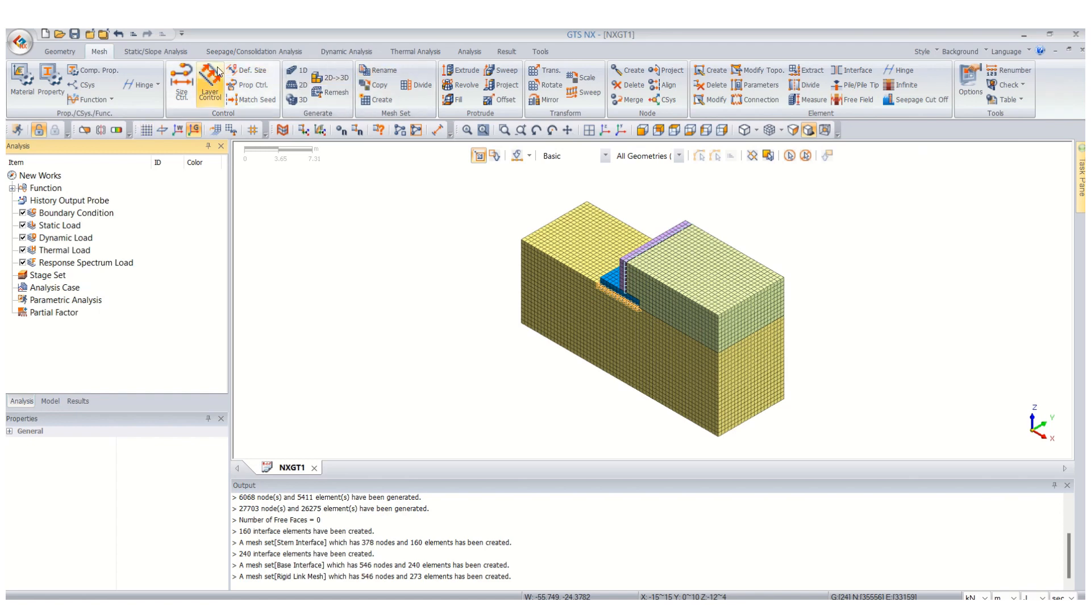
click(167, 58)
click(358, 85)
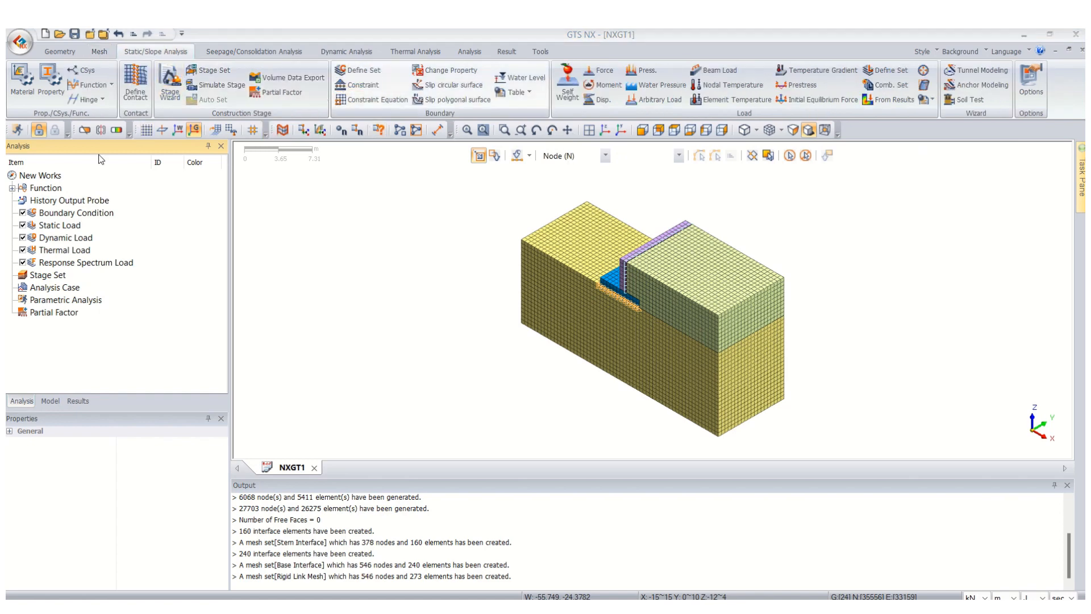
drag(75, 153, 237, 134)
click(251, 156)
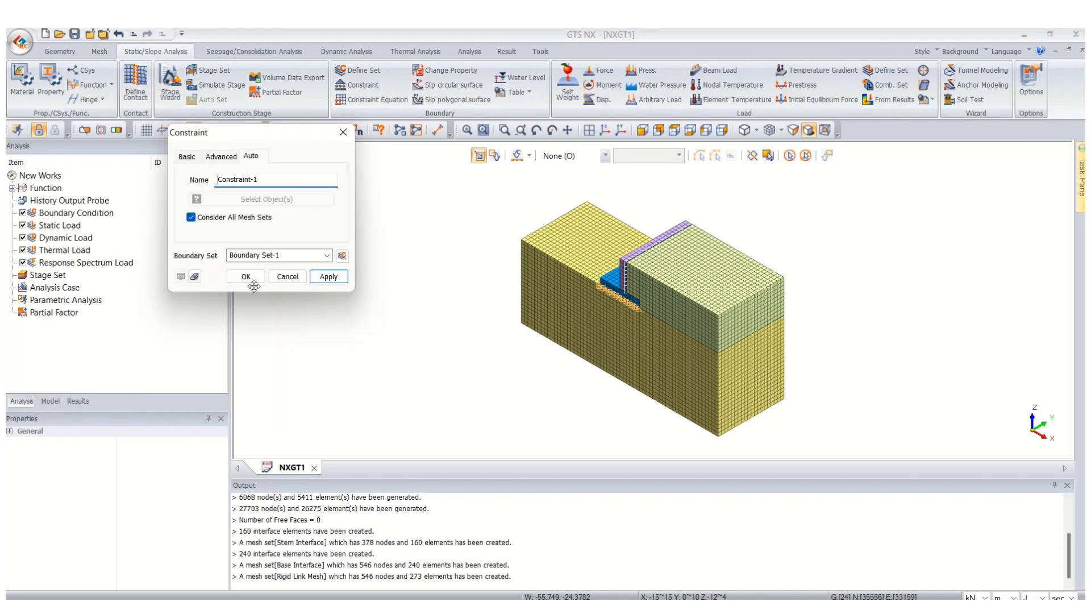
click(246, 276)
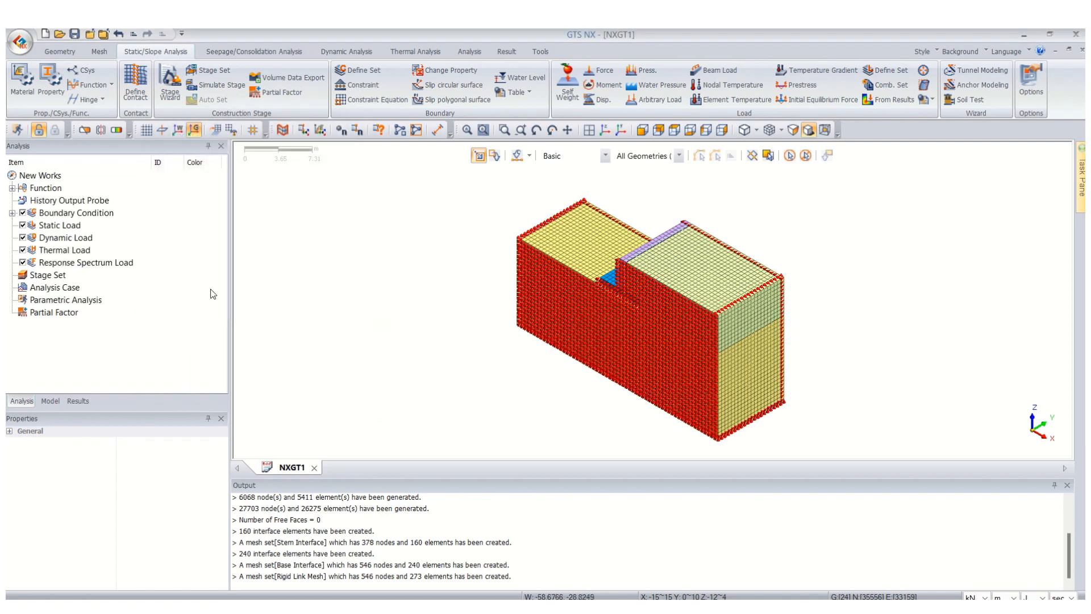
click(13, 213)
click(23, 225)
click(44, 238)
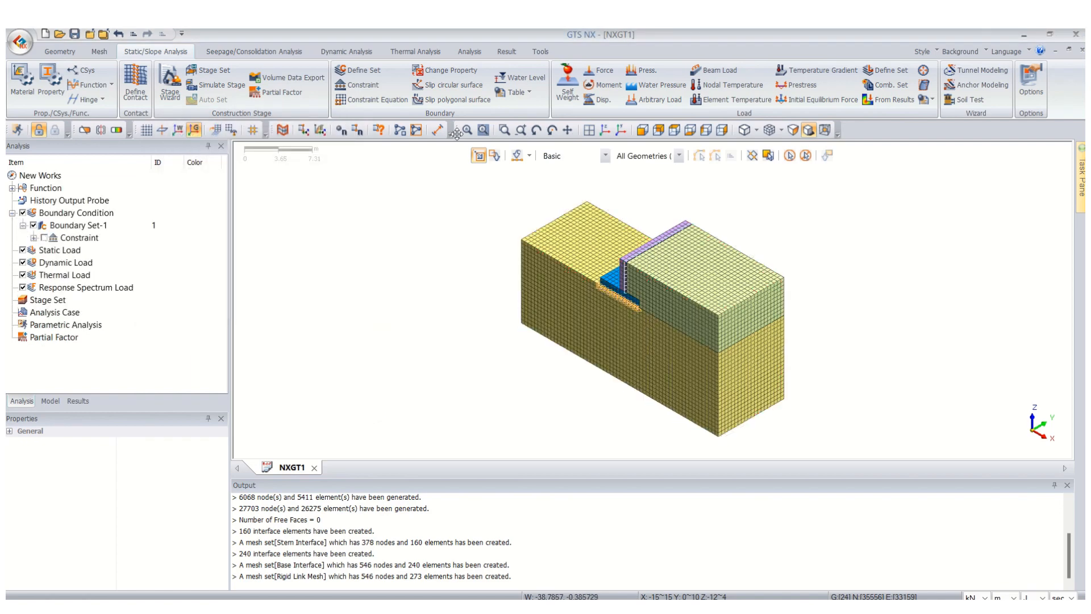
Step: Add the self-weight load Gravity-1 with Gz -1 to Load Set-1 and hide its symbol
click(567, 84)
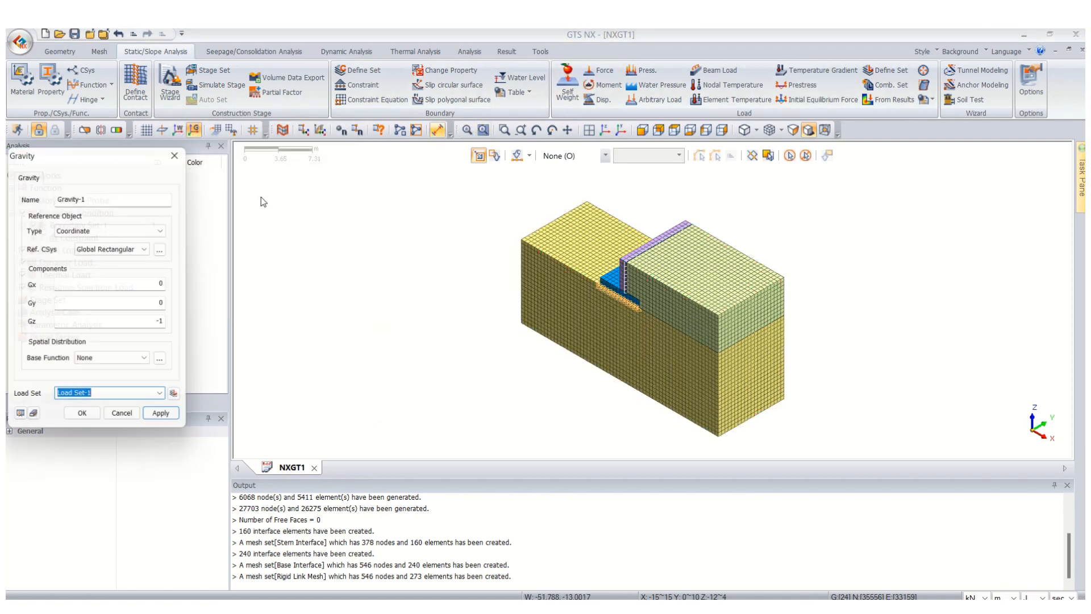
click(83, 420)
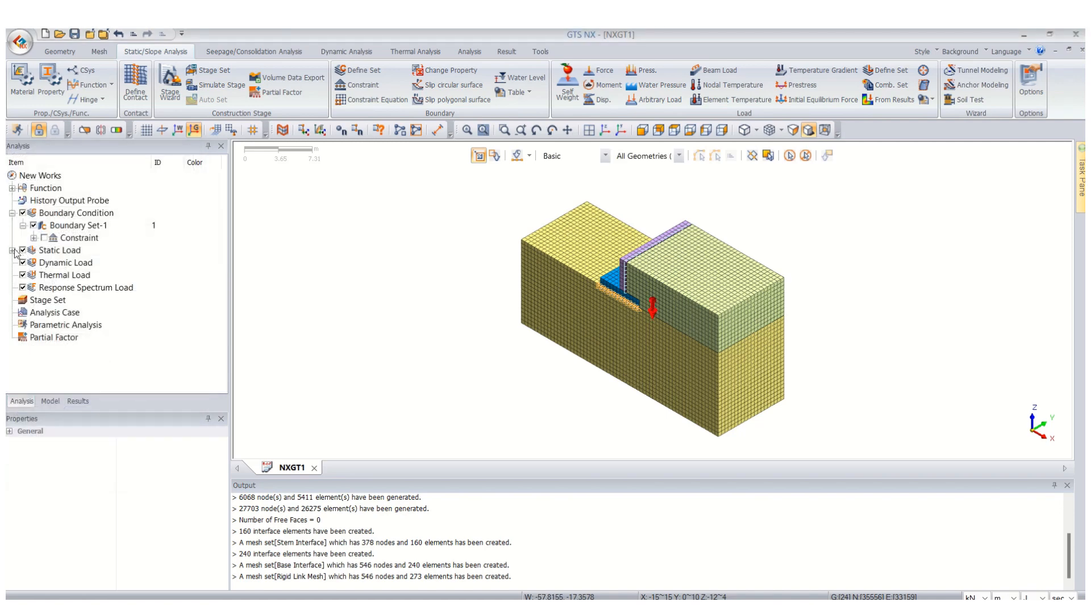
click(12, 250)
click(23, 263)
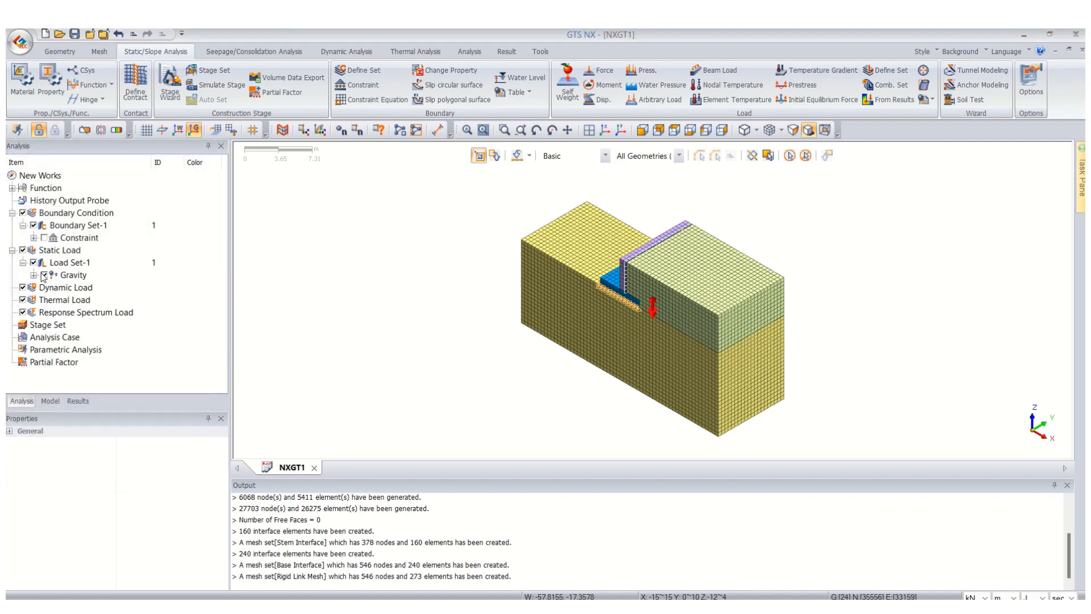
click(44, 275)
Step: Add a construction stage set of type Stress and rename it RW
right_click(59, 327)
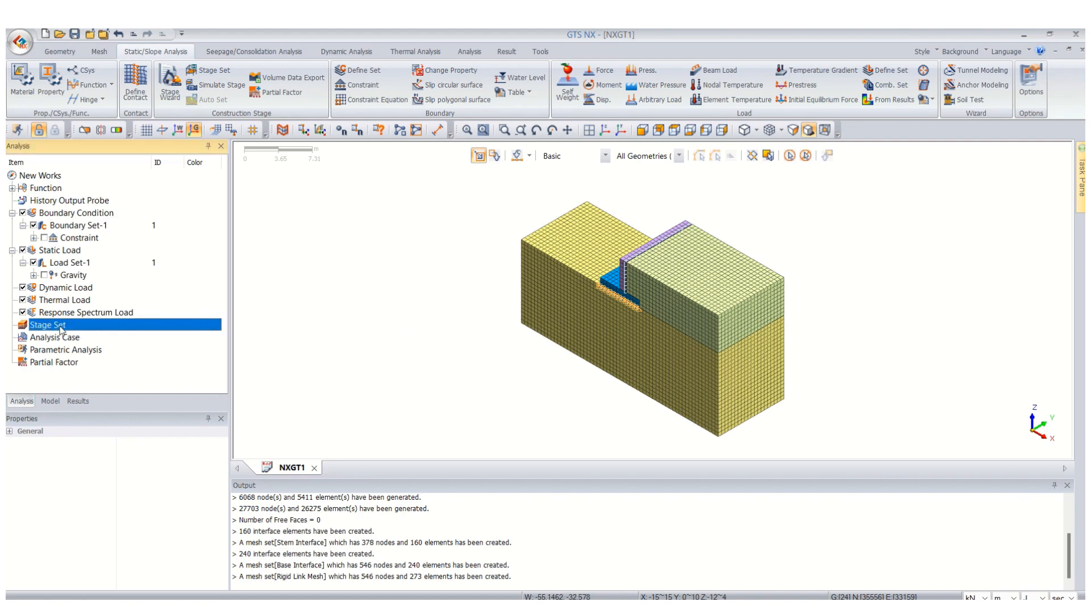
click(96, 334)
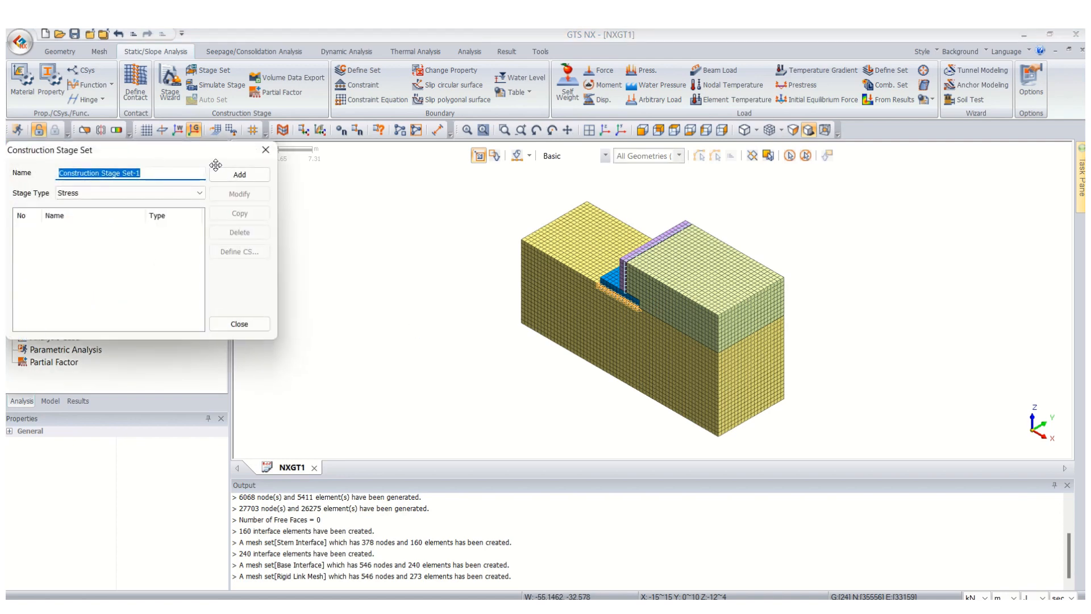
click(239, 175)
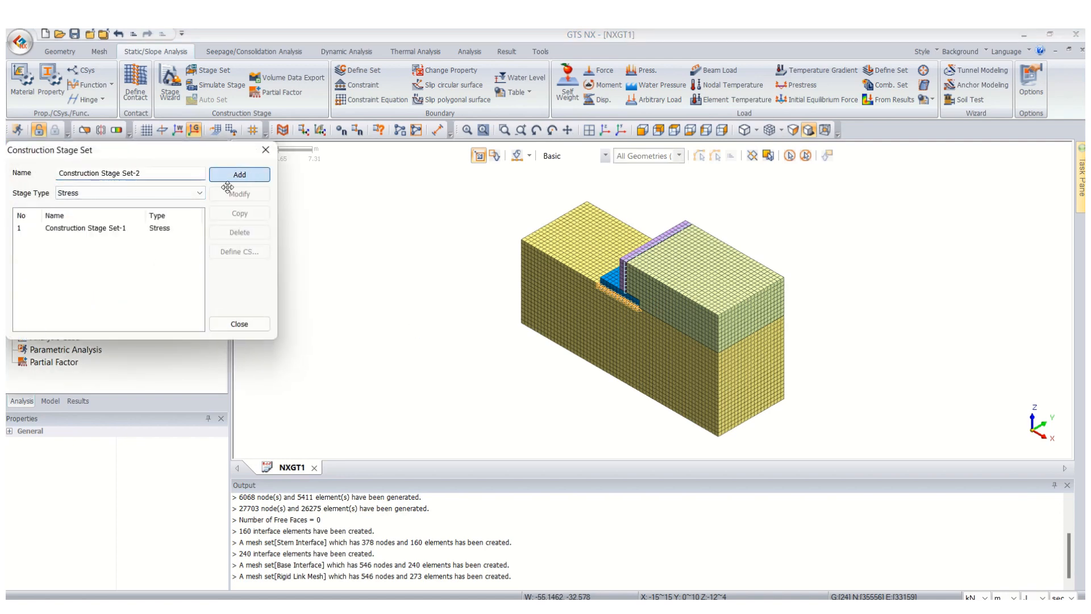
click(118, 229)
drag(146, 174, 52, 181)
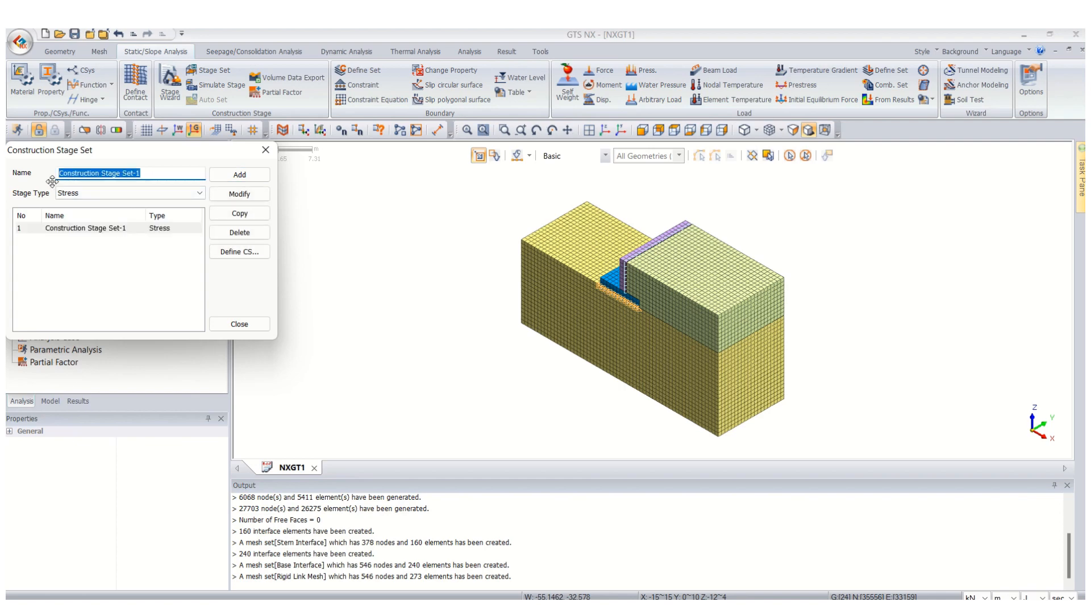
text(RW)
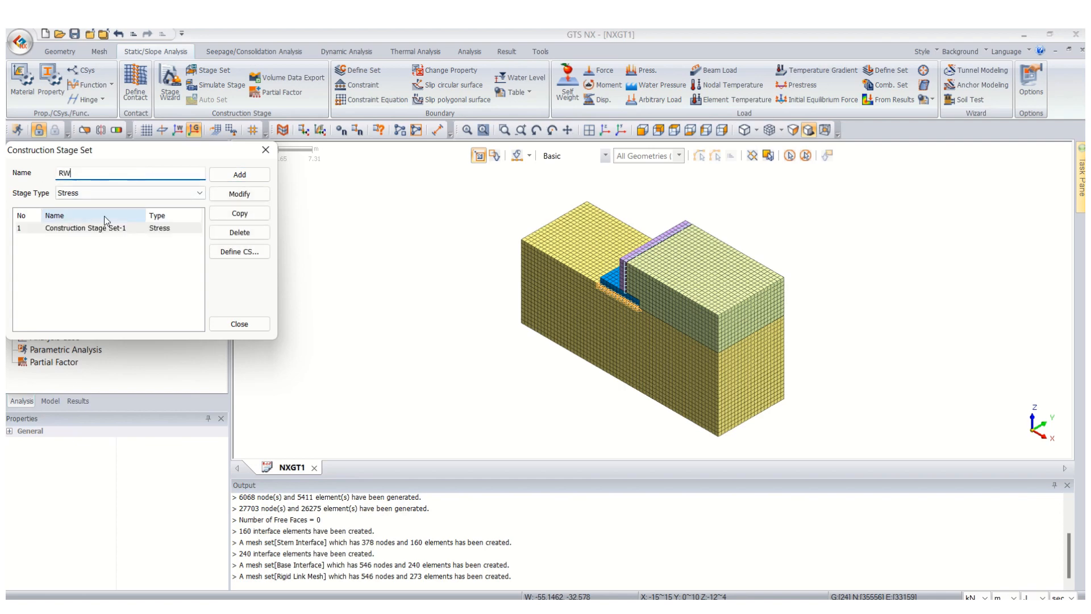
click(239, 193)
Step: Open the stage definition of the RW set and limit the displayed data to activated items
double_click(134, 230)
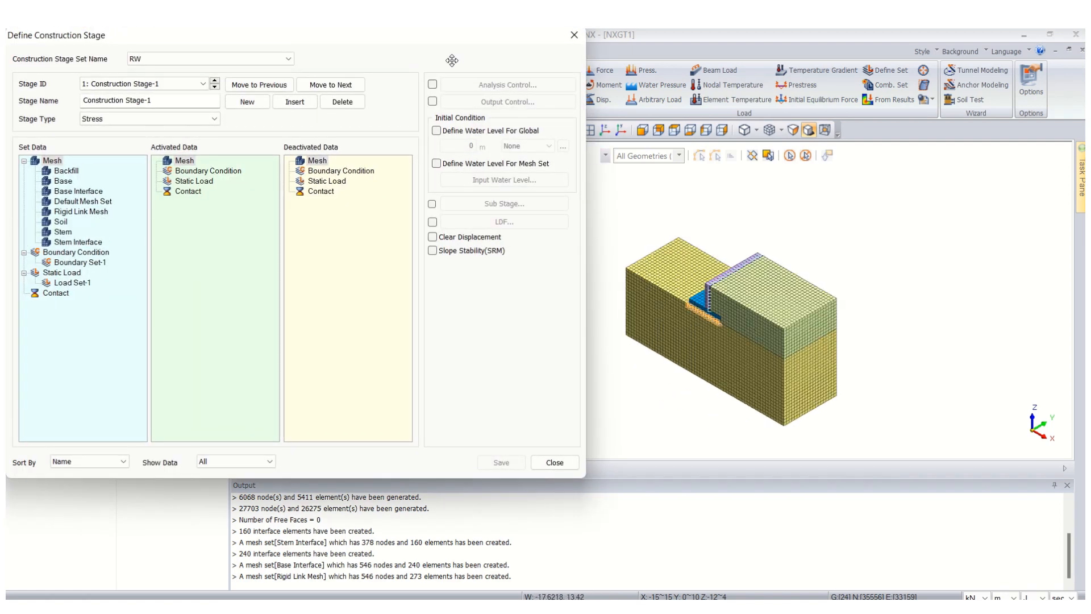
drag(451, 60, 470, 104)
click(237, 504)
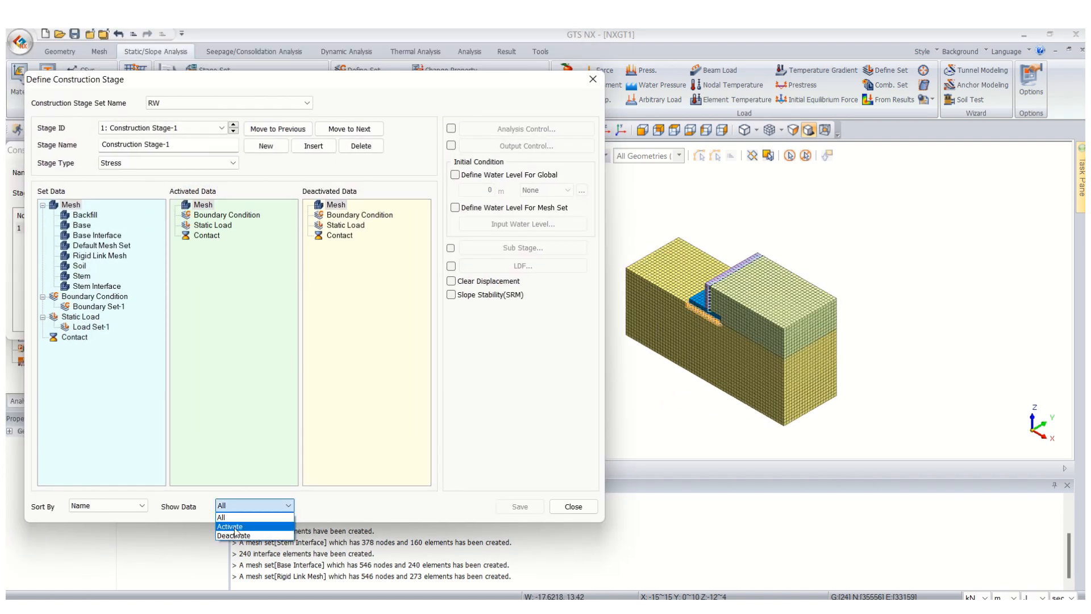
click(232, 524)
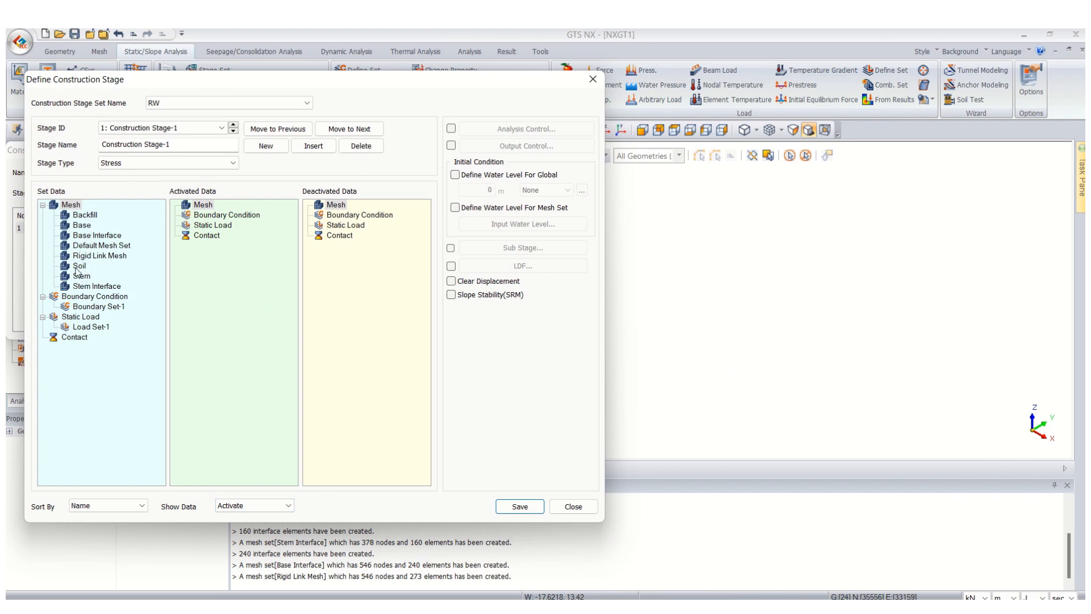
Step: Define the first stage as Initial with Soil, Boundary Set-1 and Load Set-1 activated and displacements cleared, and save it
drag(78, 266, 206, 266)
drag(99, 307, 223, 298)
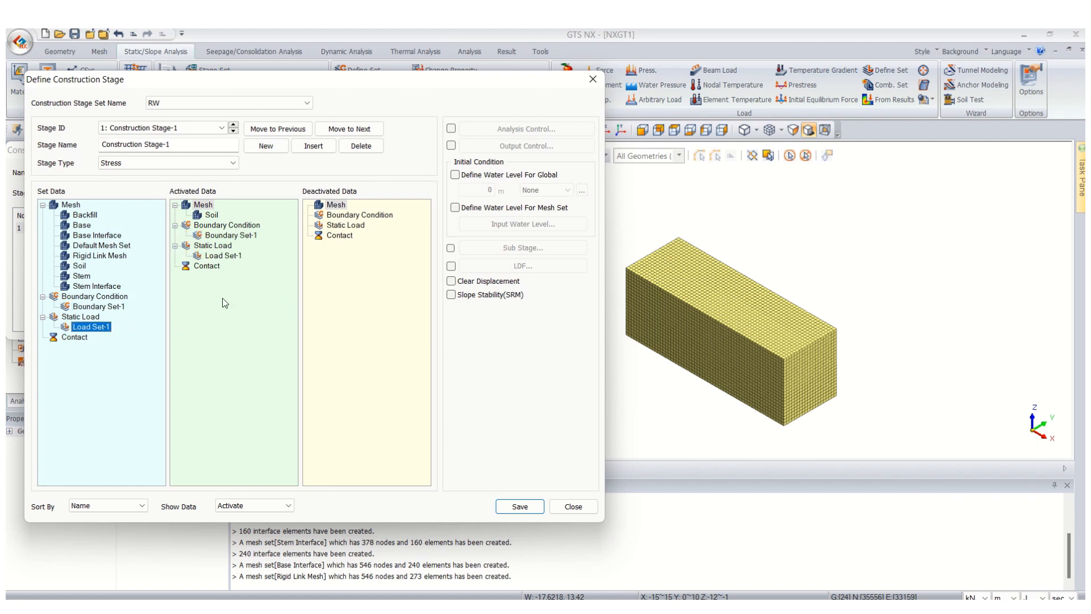
click(455, 282)
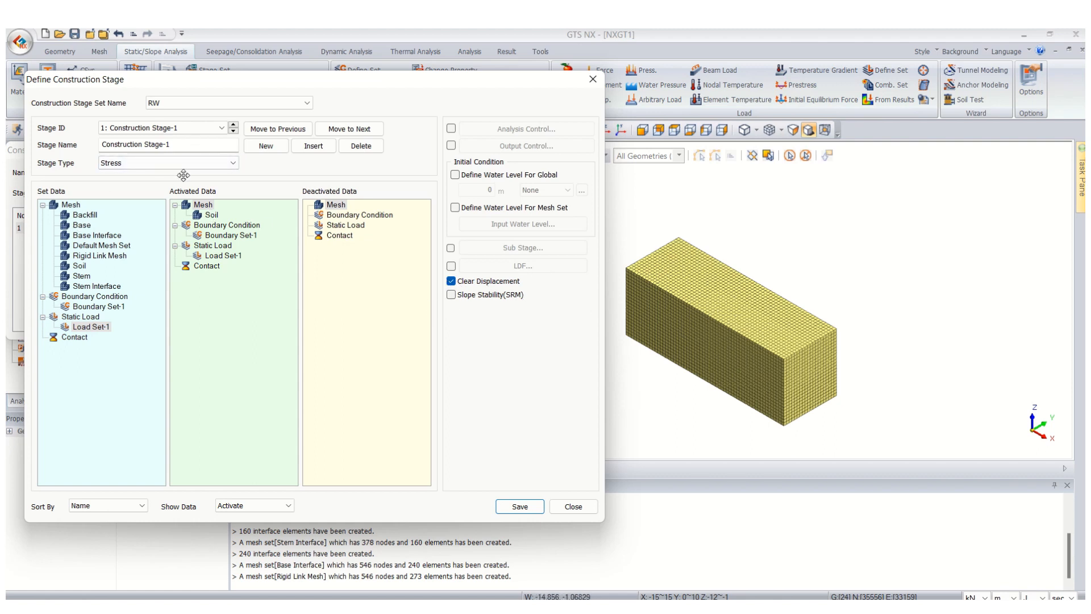
drag(177, 151, 77, 147)
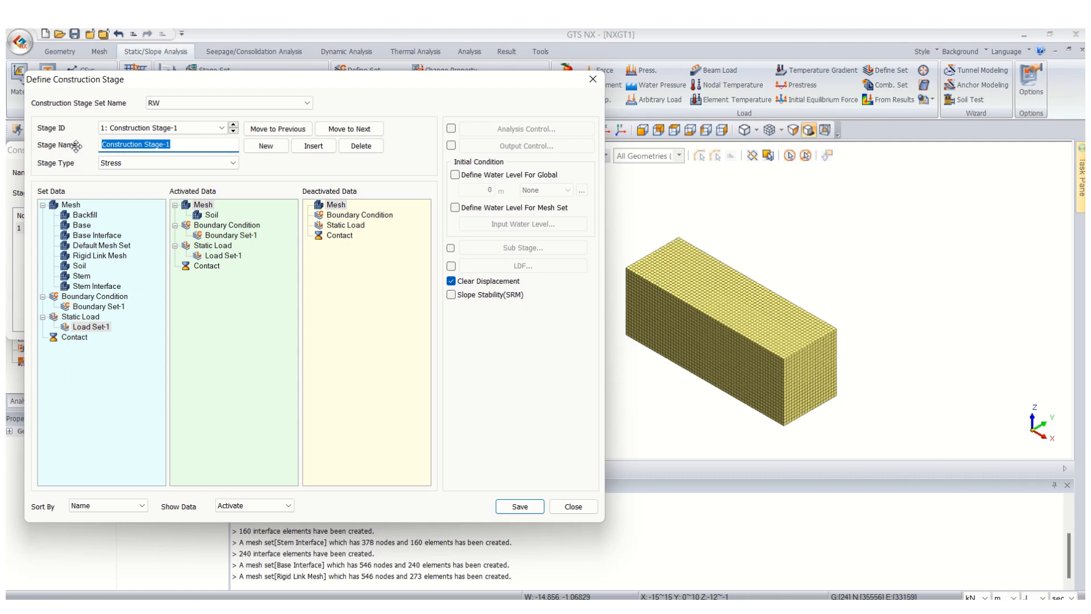
text(Initial)
click(508, 505)
Step: Add a second stage named RW that activates the Base, Stem and Rigid Link Mesh sets and clears displacements, and save it
click(265, 147)
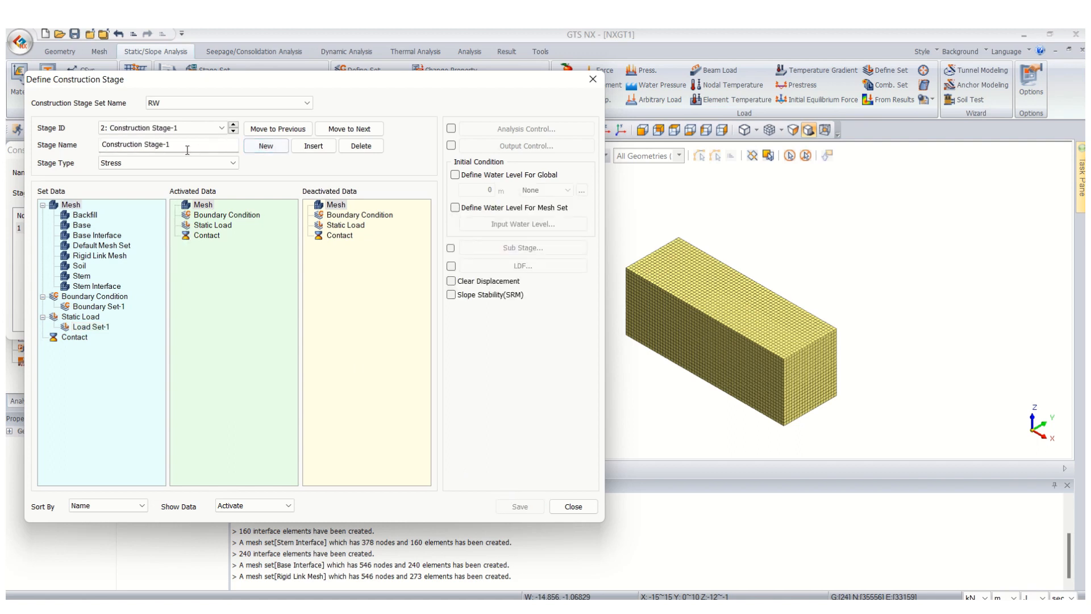
drag(176, 146, 83, 149)
text(F)
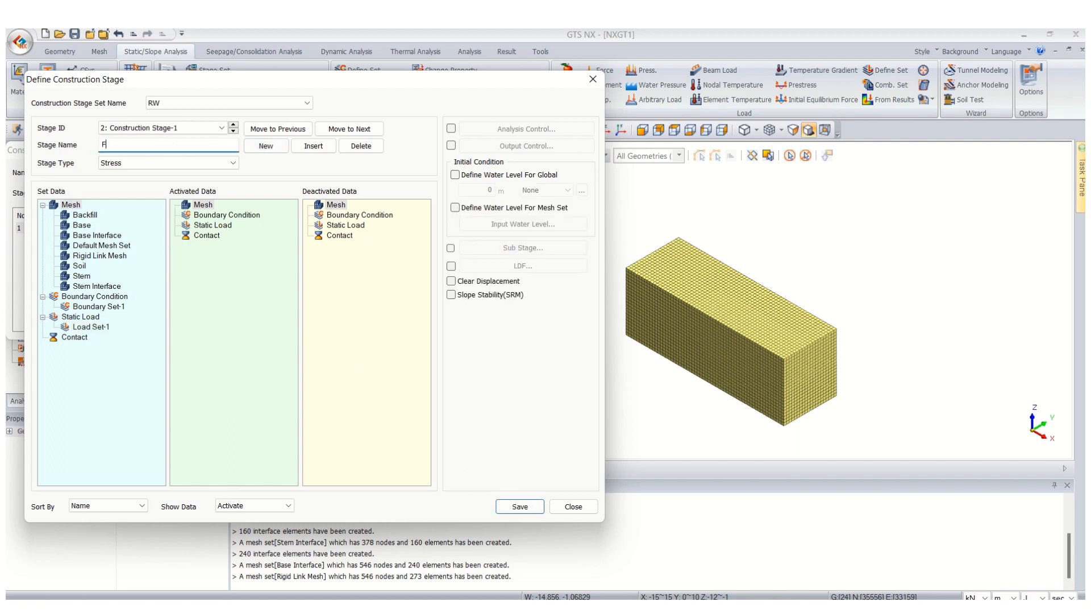
text(RW)
drag(81, 225, 205, 250)
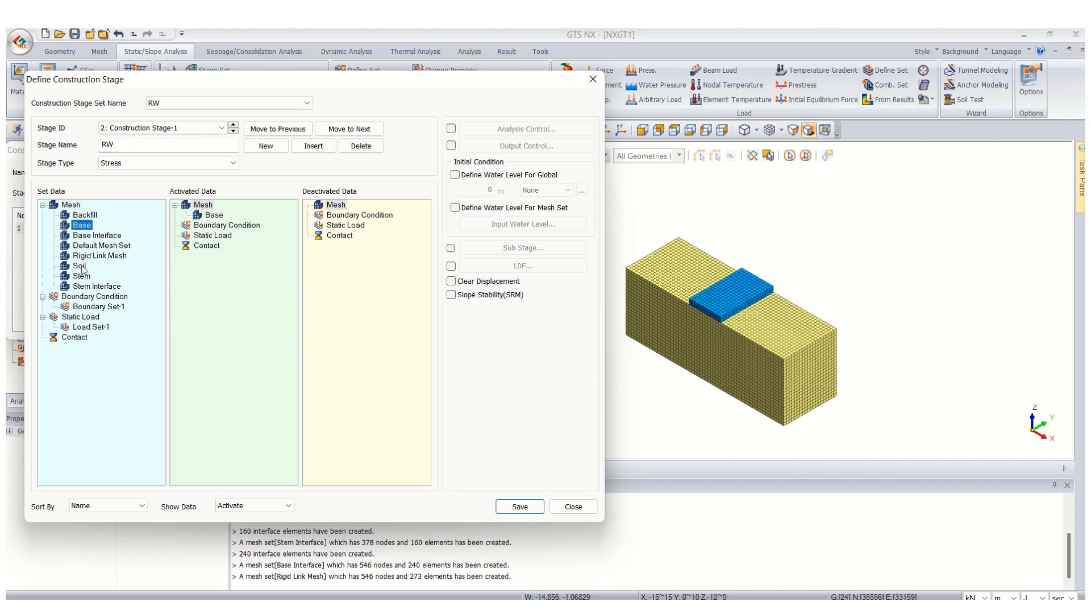
drag(81, 275, 191, 271)
drag(113, 260, 216, 250)
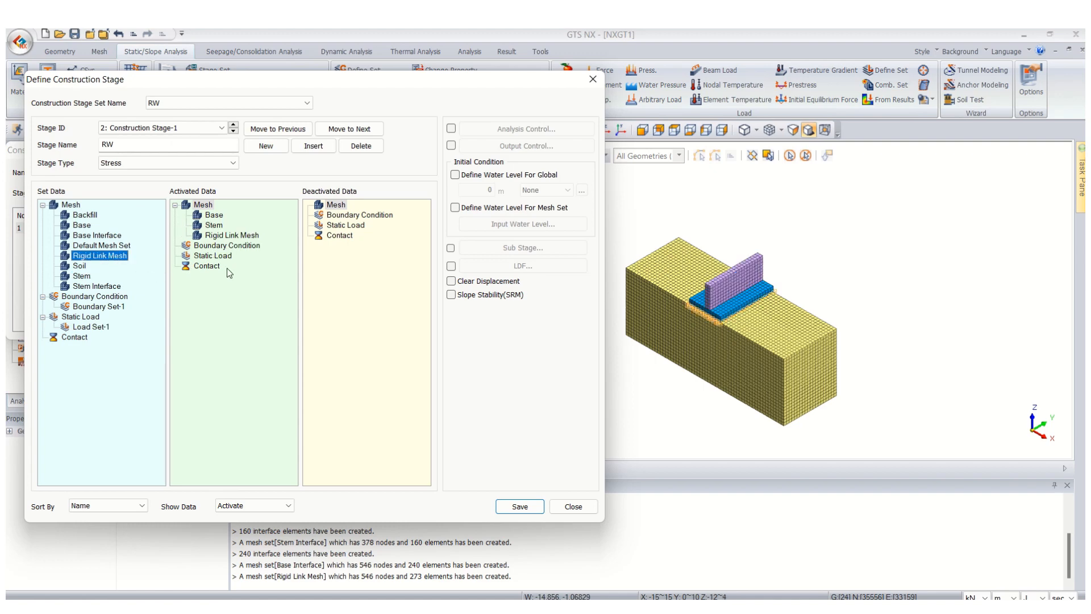
click(451, 281)
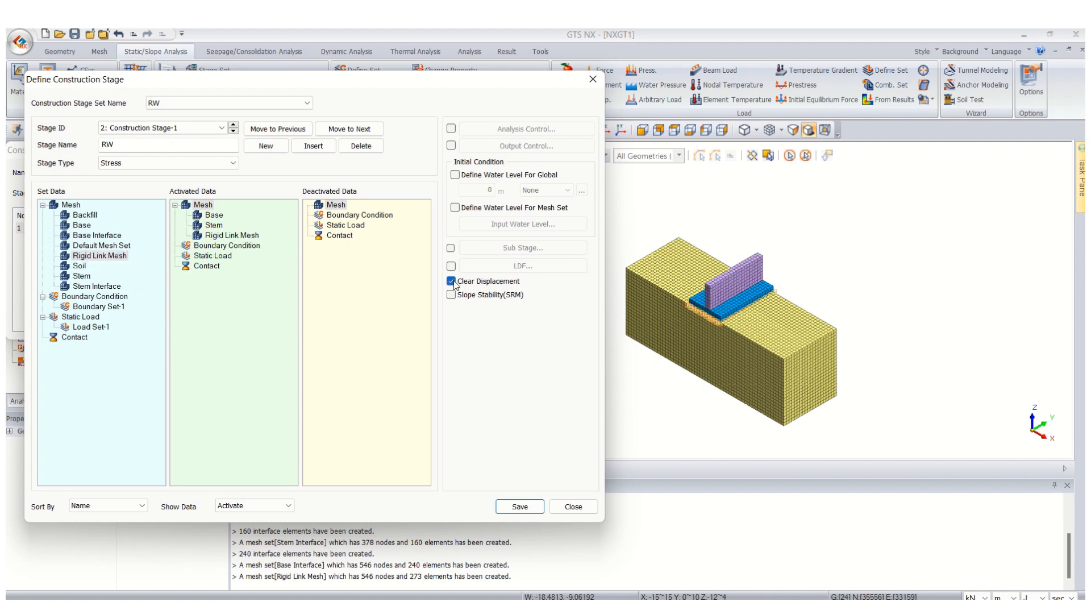
click(500, 505)
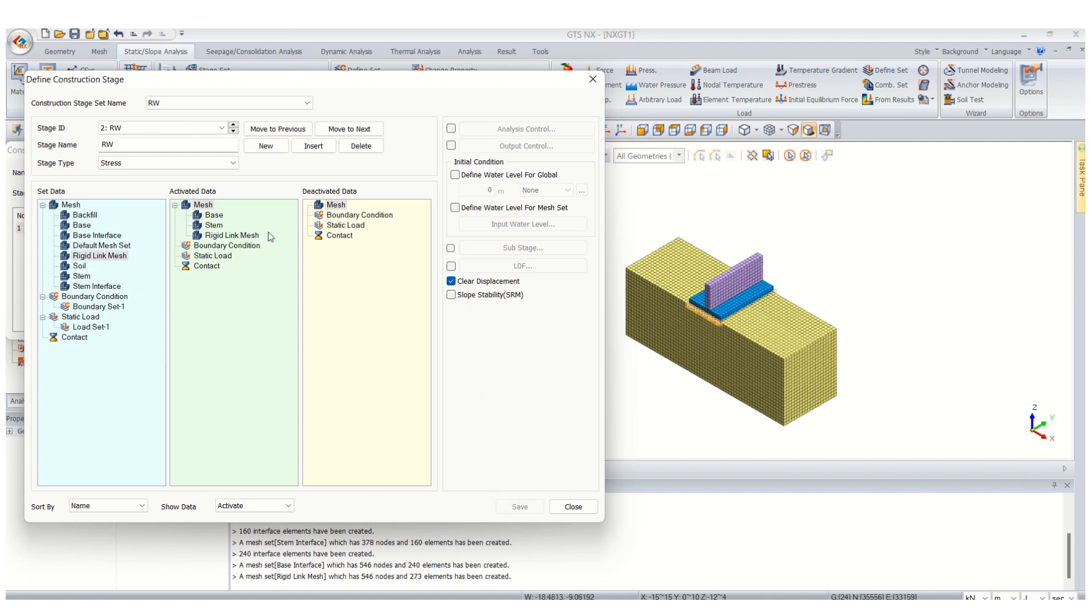
Step: Add and save a third stage named Backfill that deactivates Rigid Link Mesh and activates Stem Interface, Base Interface and Backfill
click(266, 146)
drag(188, 145, 85, 145)
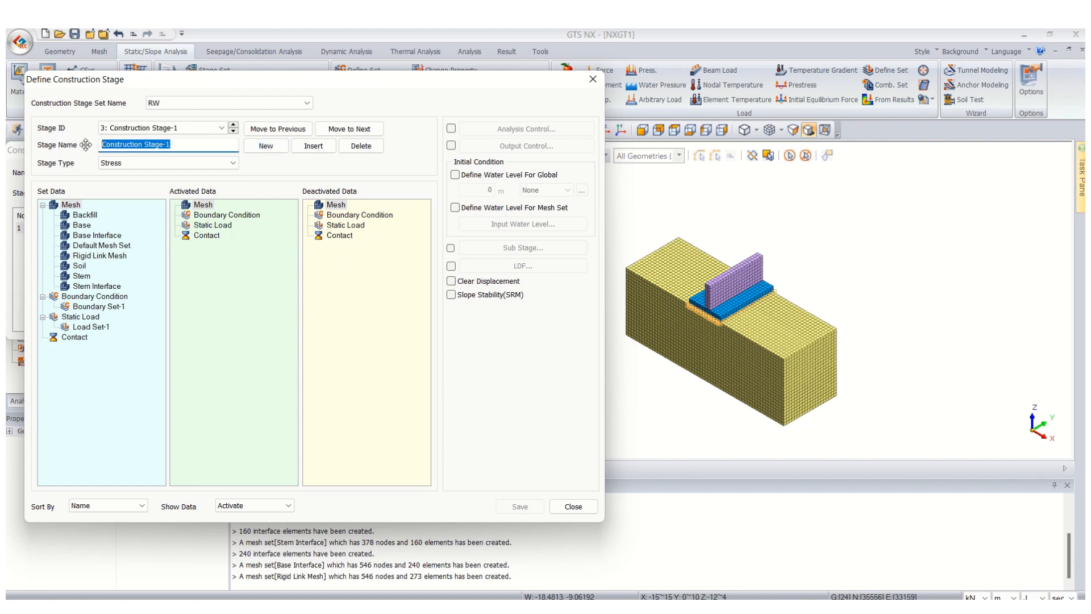
text(Backfill)
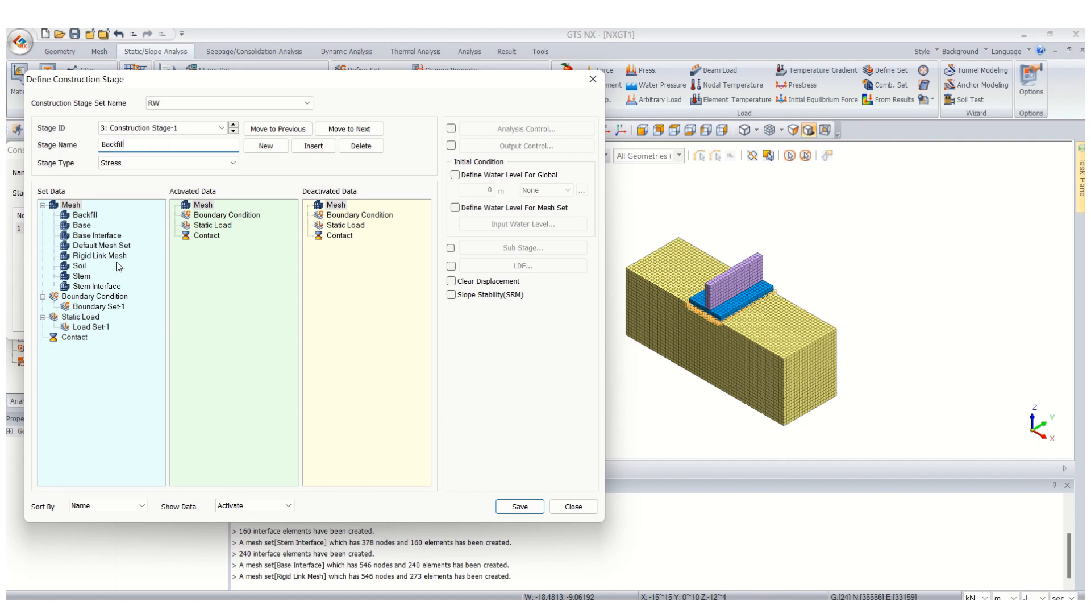
drag(108, 256, 338, 276)
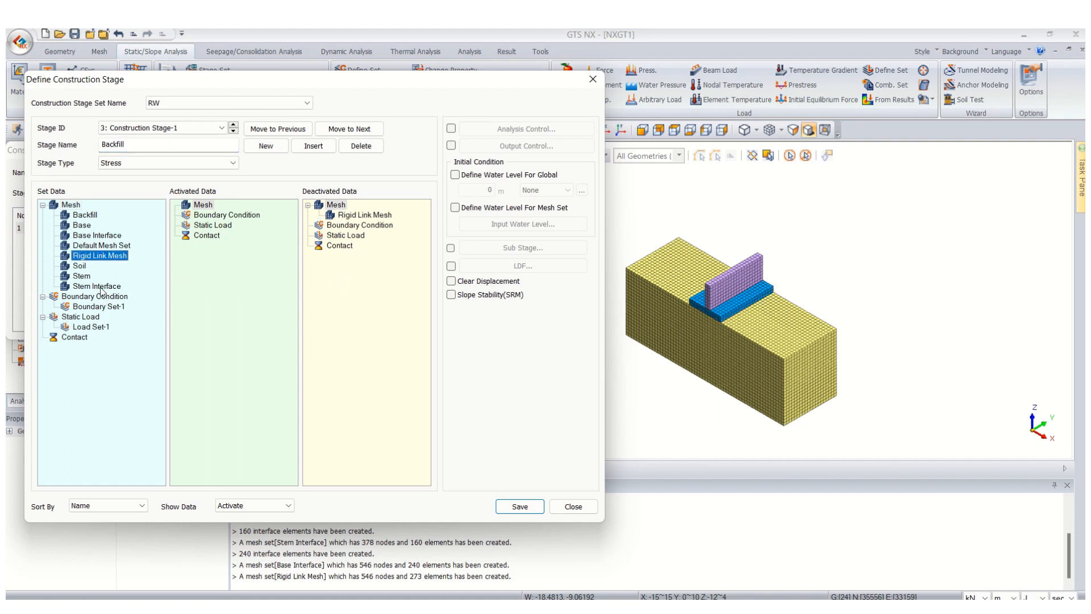
drag(102, 292, 187, 273)
drag(97, 235, 224, 274)
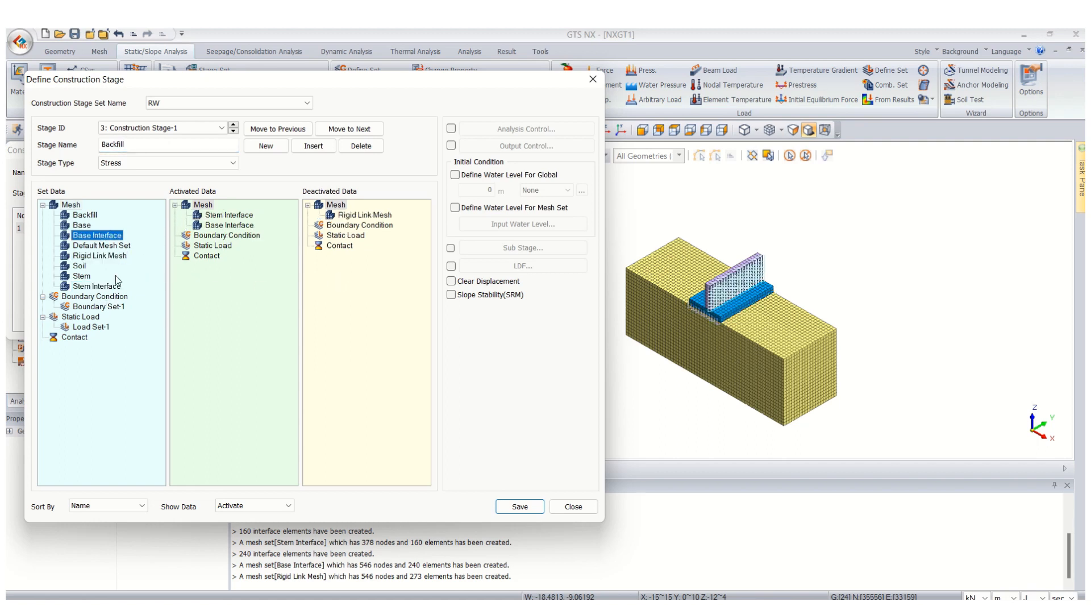
drag(90, 215, 233, 267)
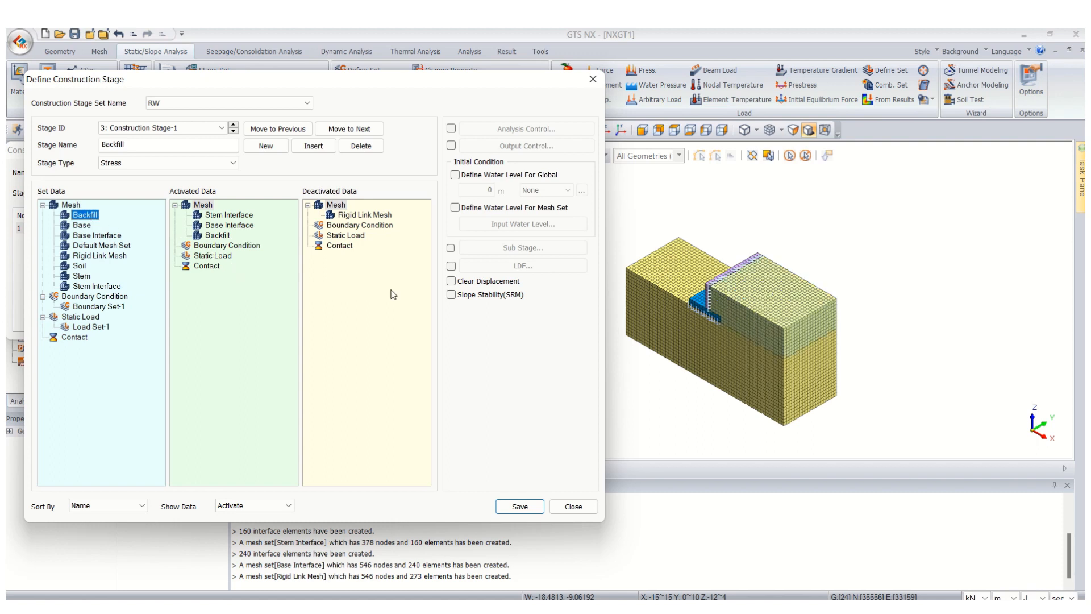
click(520, 506)
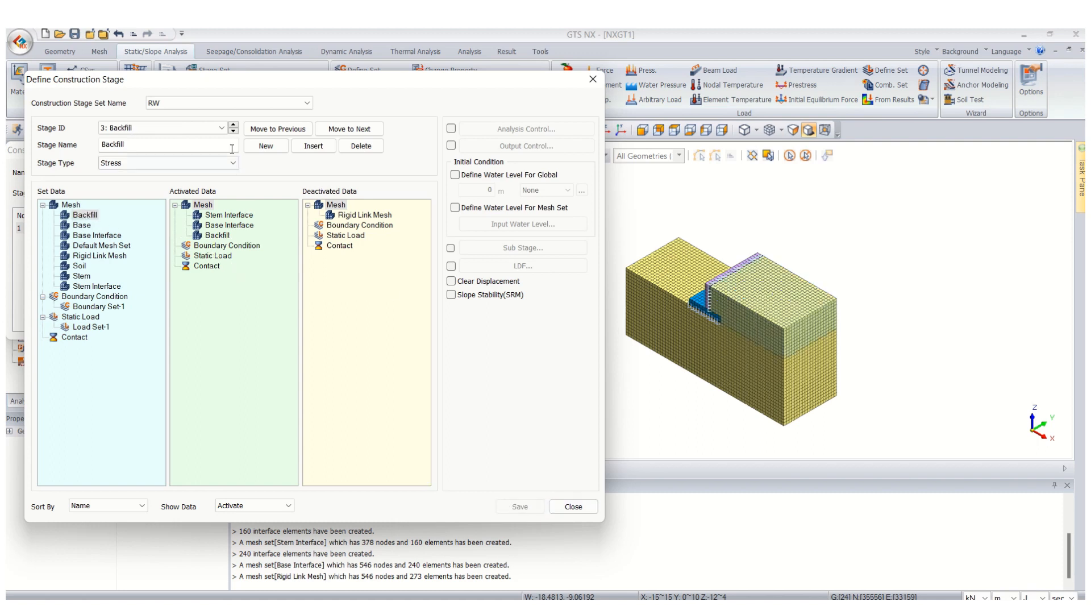
Step: Check the activated data of the RW and Backfill stages and close the construction stage definitions
click(221, 128)
click(196, 141)
click(233, 132)
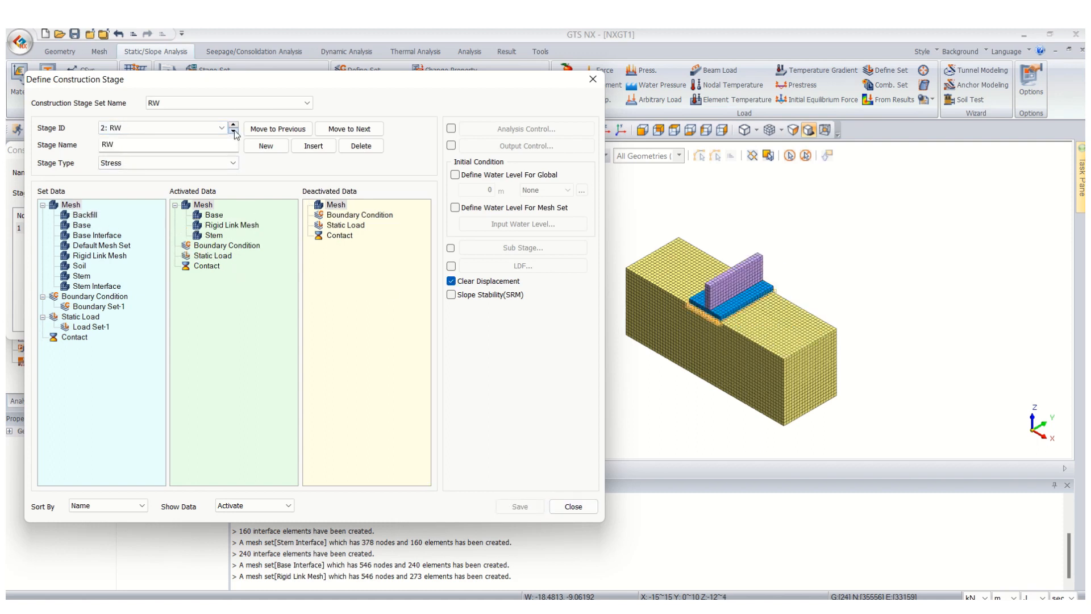
click(233, 132)
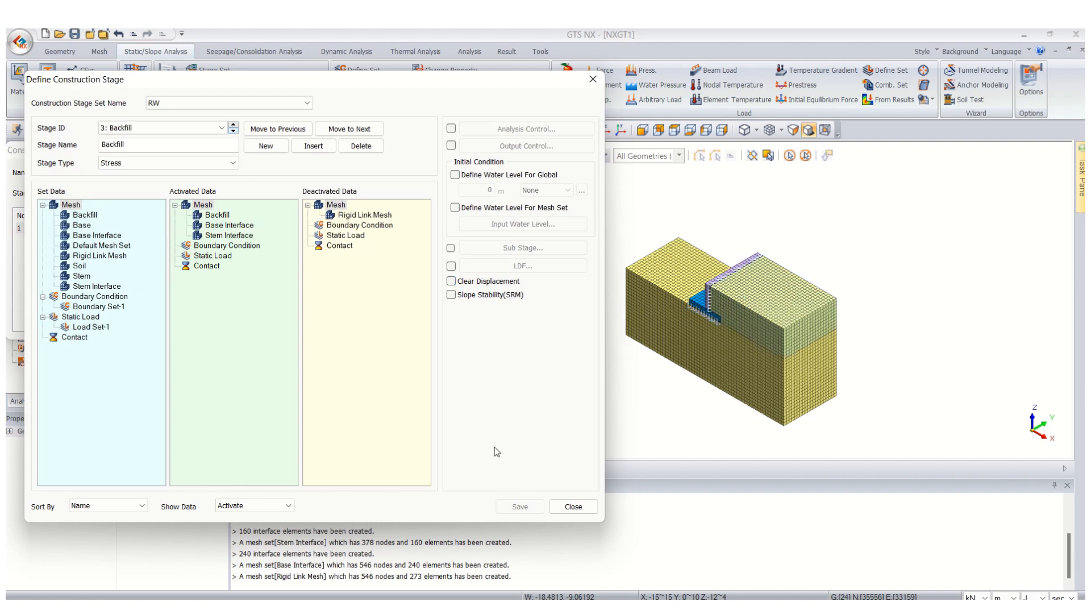
click(574, 506)
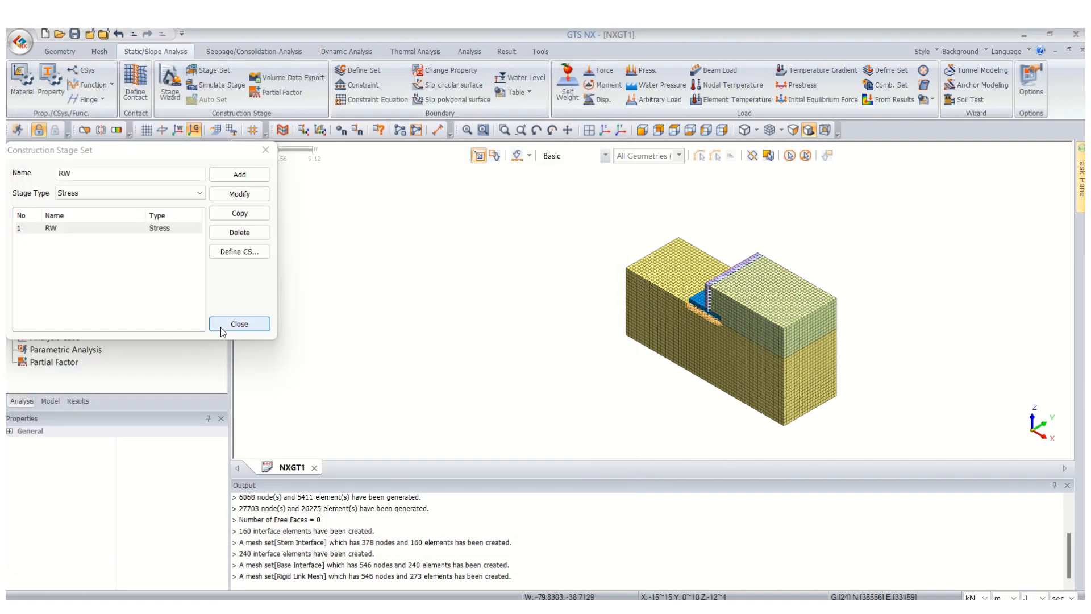
click(237, 324)
Step: Add an analysis case titled RW with solution type Construction Stage, using the RW stage set
click(588, 130)
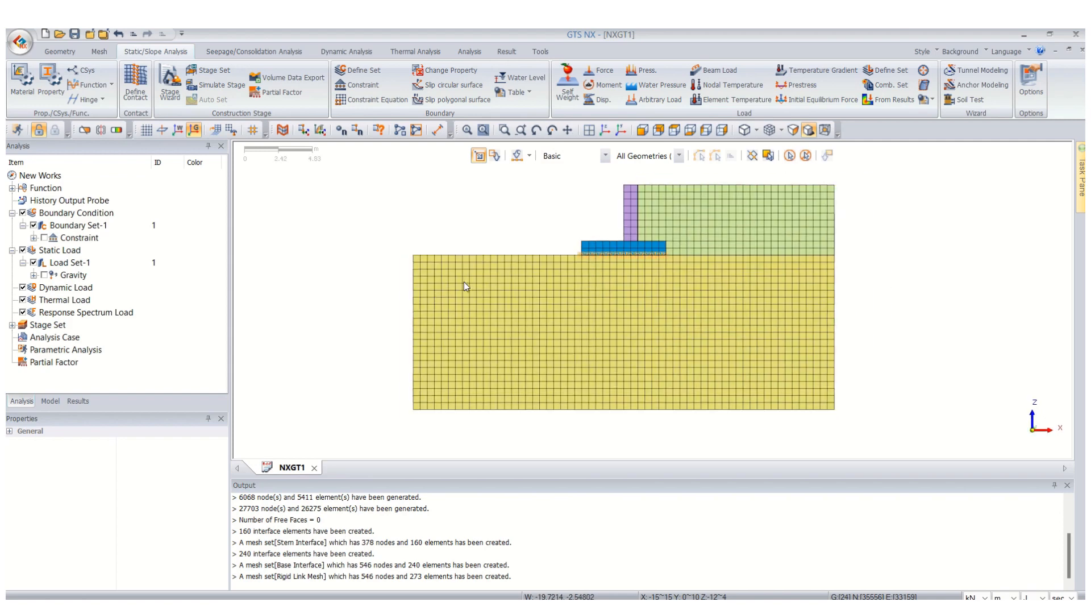
click(55, 337)
right_click(55, 339)
click(12, 325)
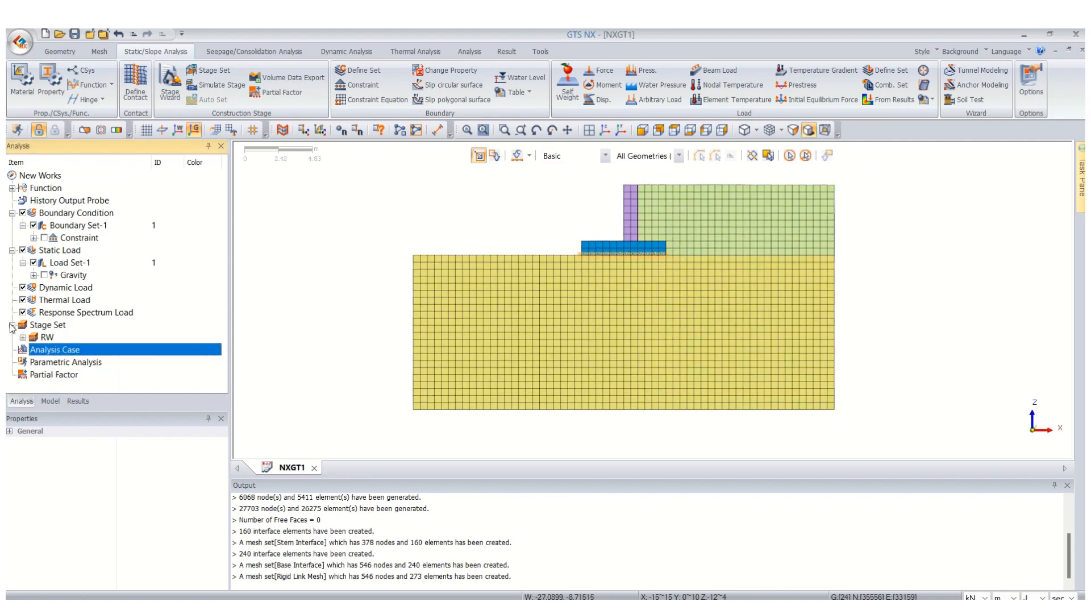
click(23, 338)
scroll(52, 319, down, 1)
right_click(88, 363)
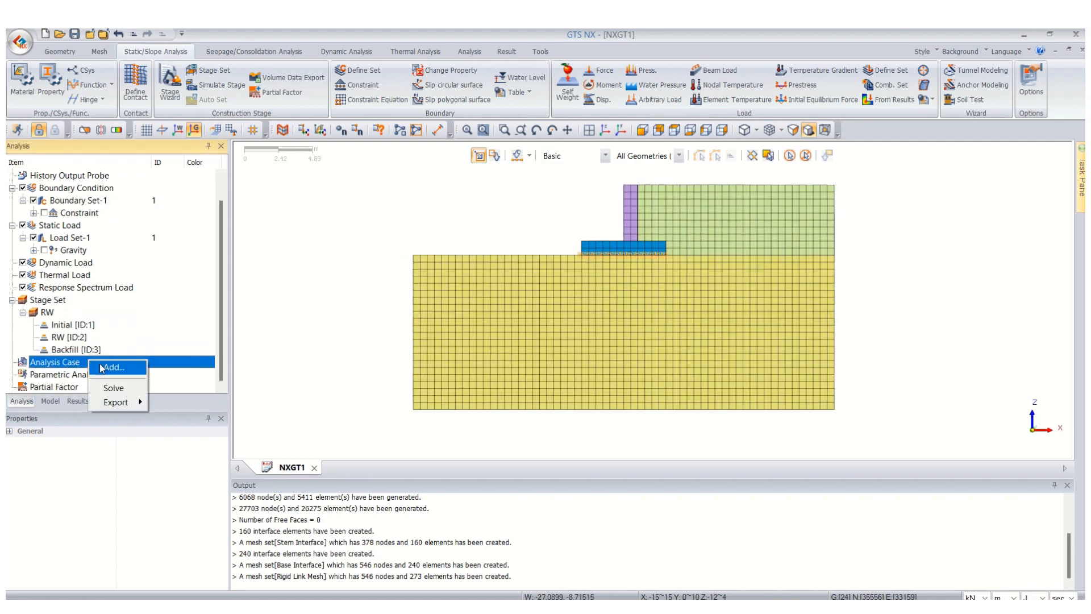
click(101, 363)
click(507, 172)
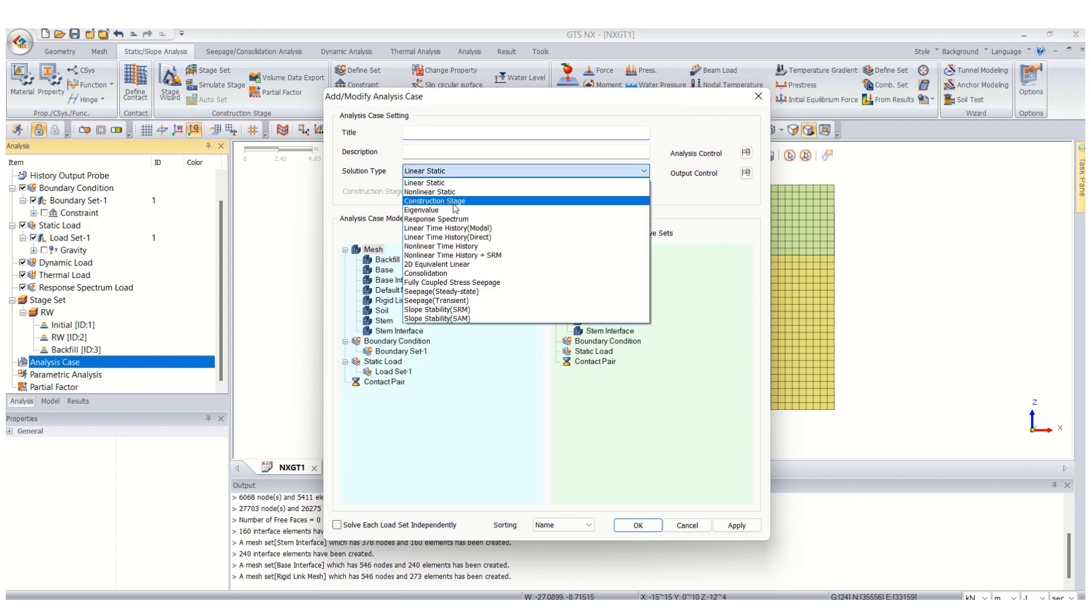
click(512, 201)
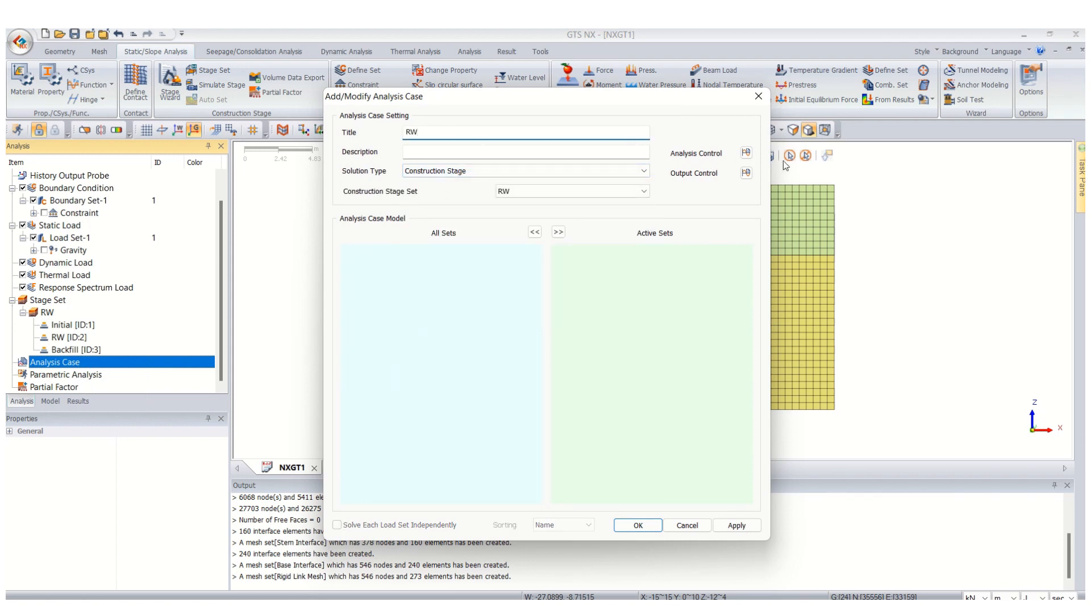
Step: Set 1:Initial as the initial stage for stress analysis and apply the K0 condition in the analysis control
click(746, 152)
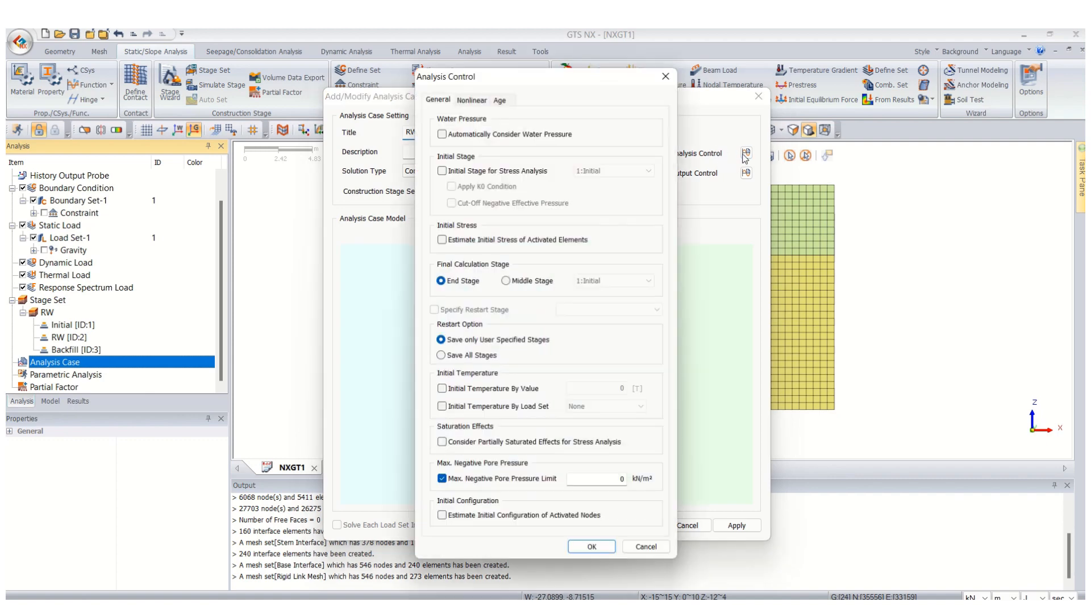
click(499, 169)
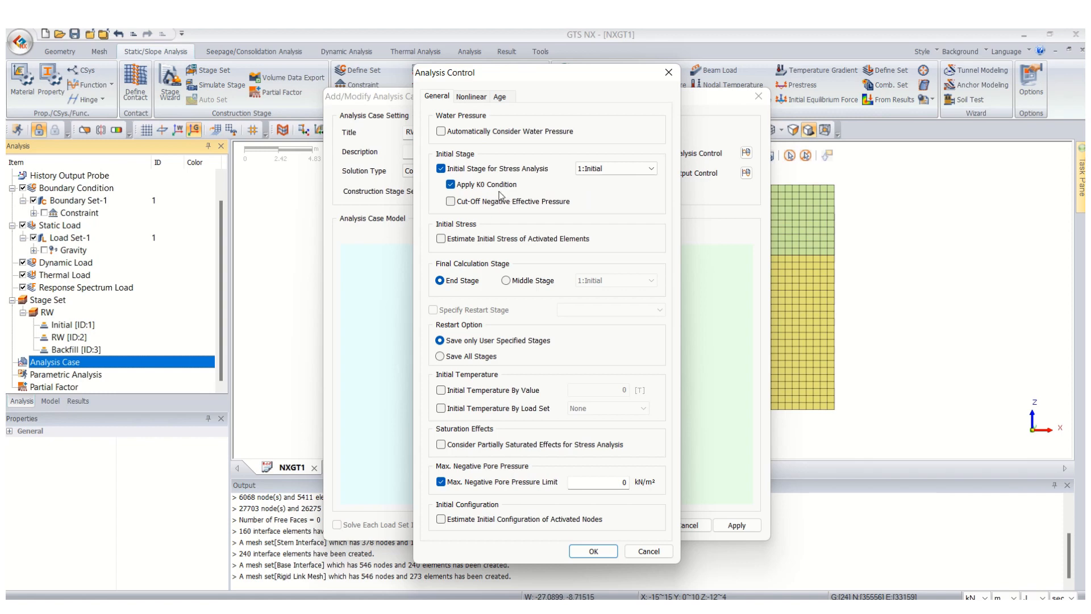
click(573, 553)
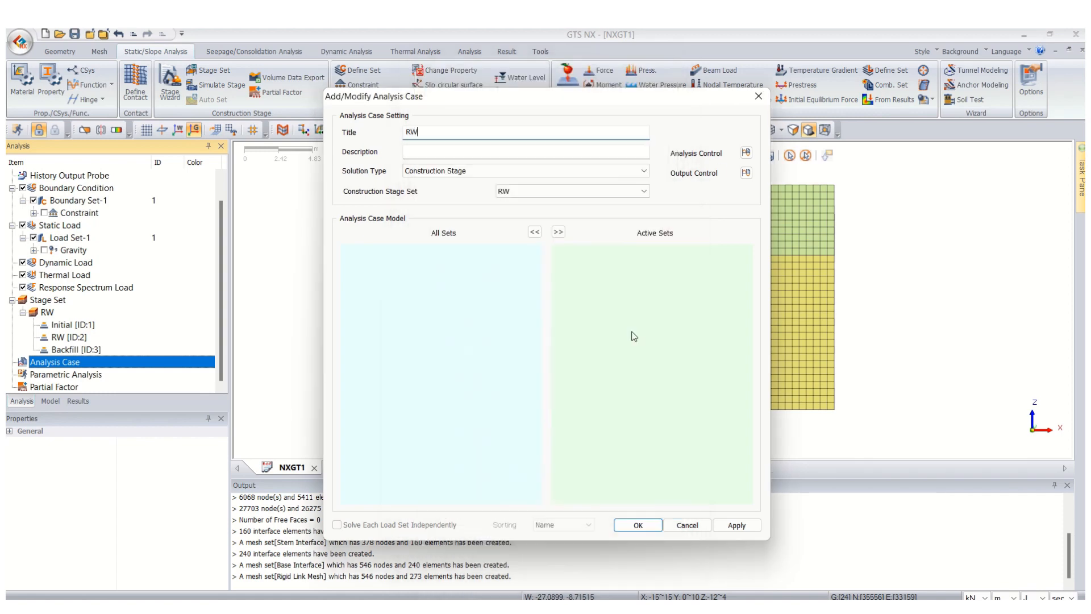
Step: Include Strain in the element results of the output control and save the RW analysis case
click(746, 172)
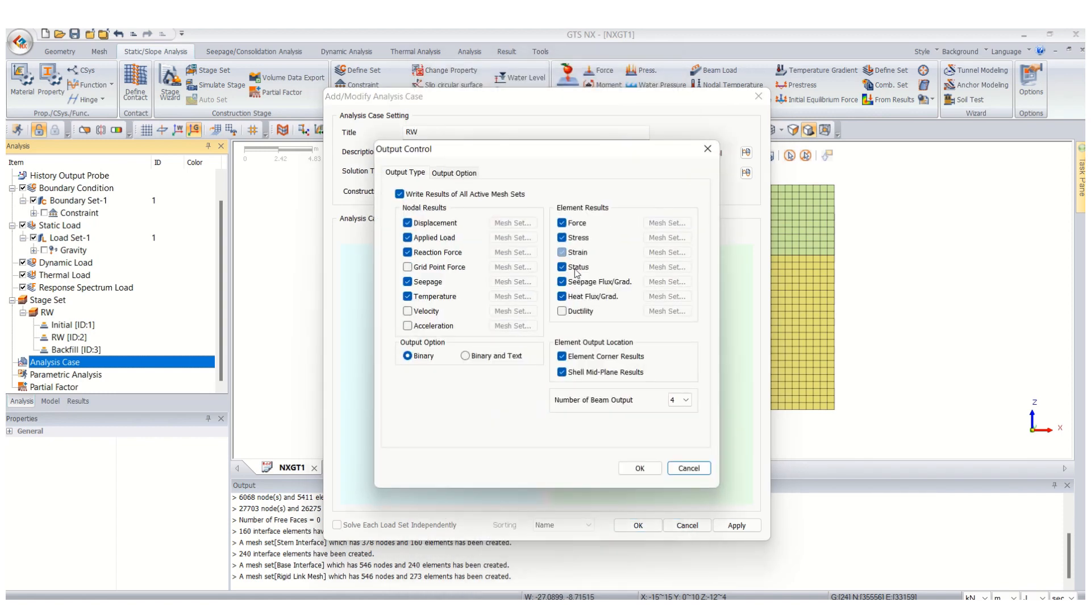
click(630, 467)
click(638, 525)
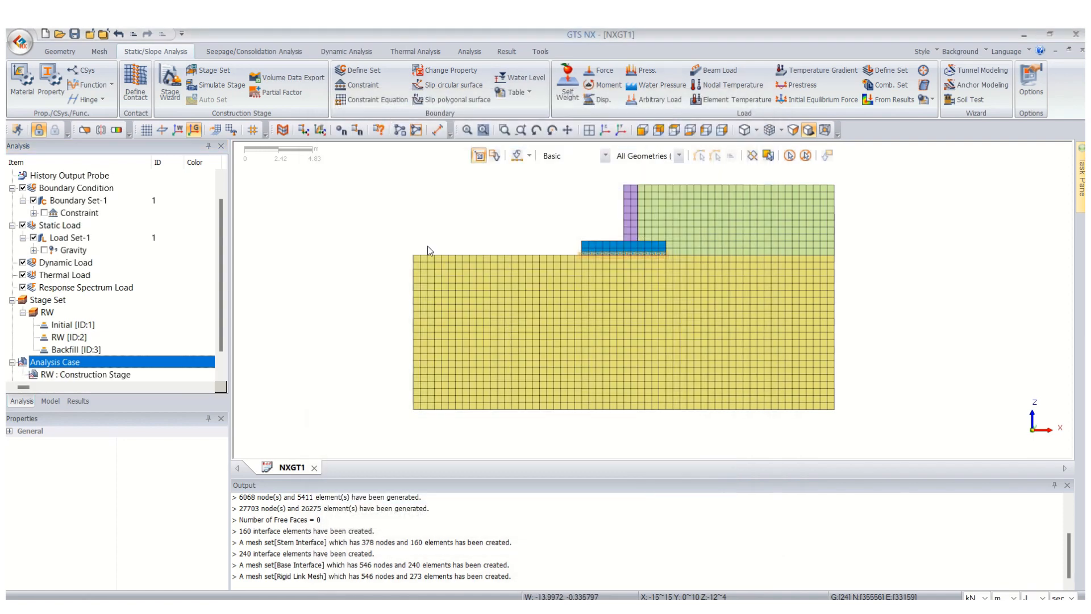
Step: Solve the RW construction stage case, saving the model as NXGT1.gts in a new folder named Trial
scroll(108, 352, down, 1)
right_click(99, 351)
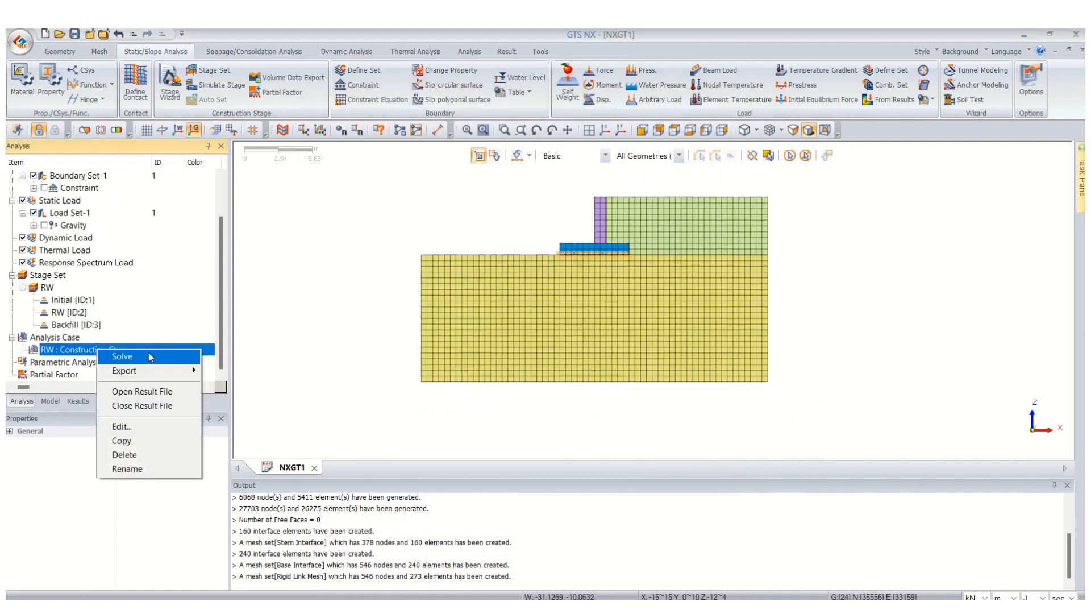
click(148, 352)
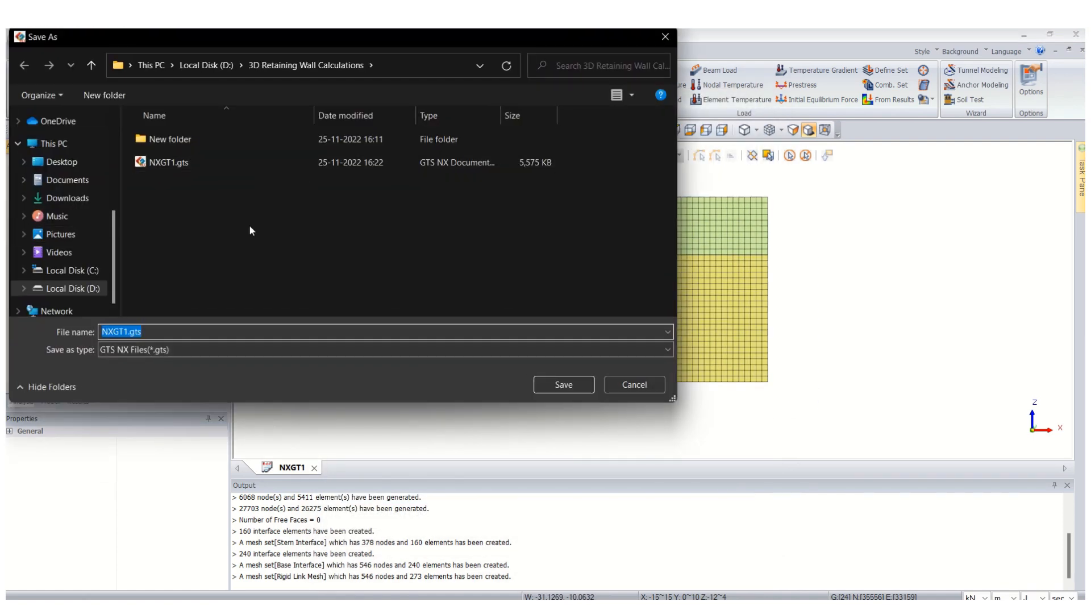
click(105, 96)
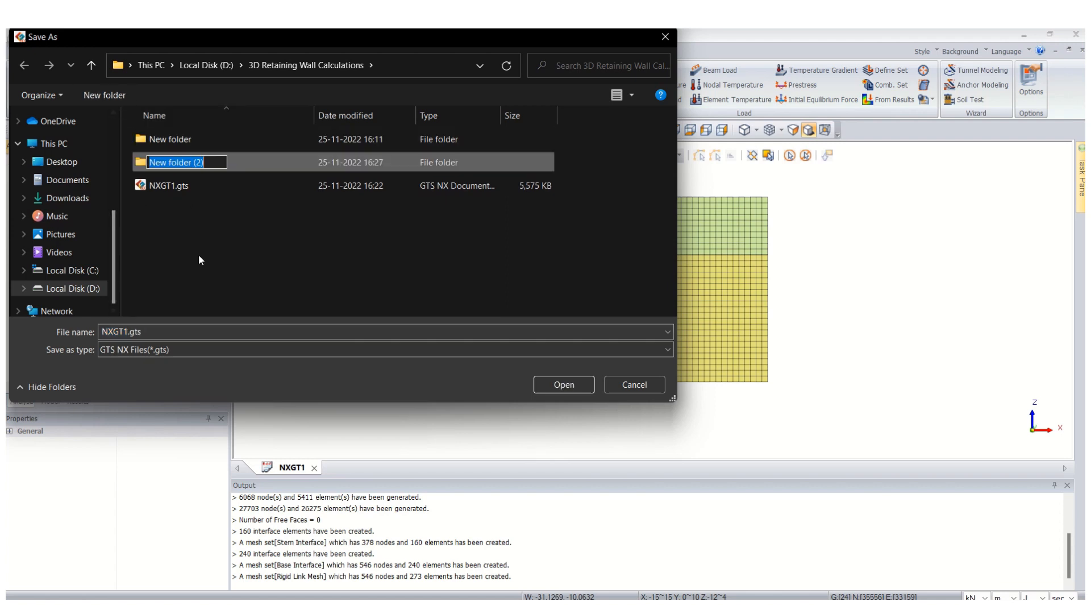
text(Trial)
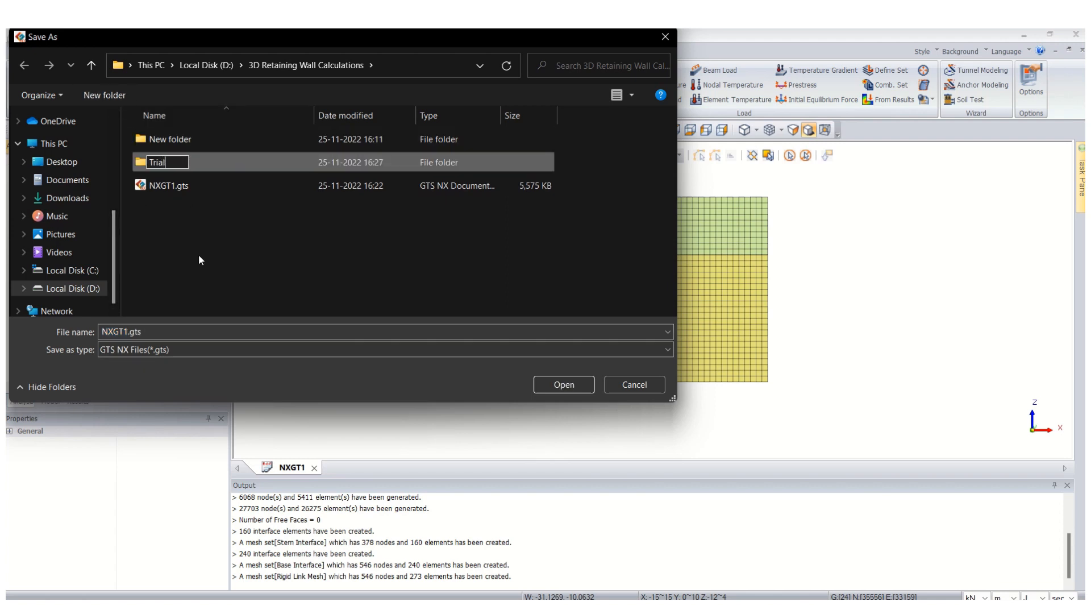
key(Return)
key(Return)
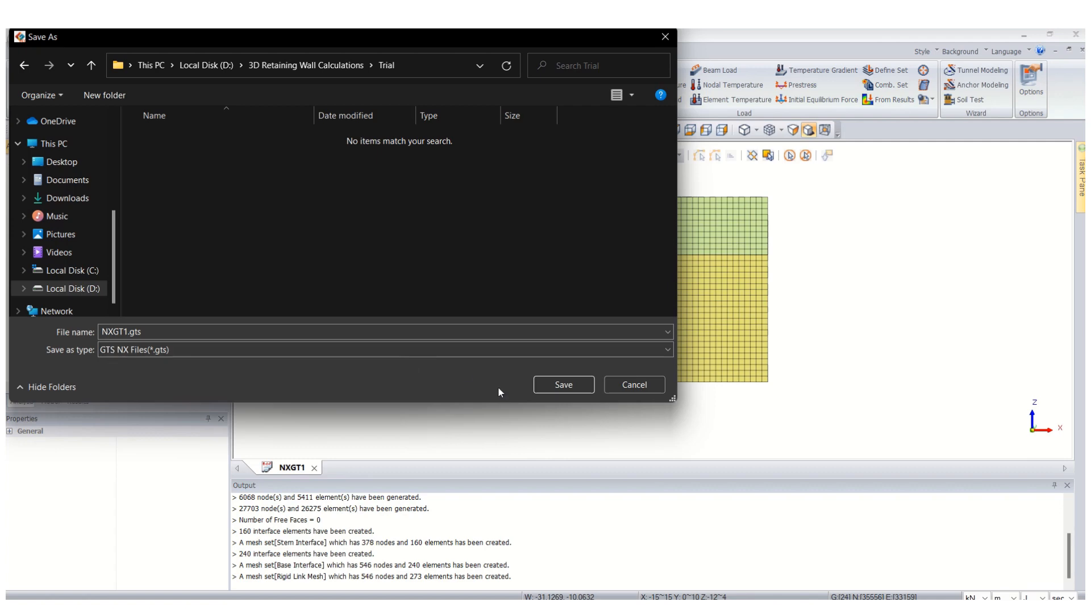
click(563, 385)
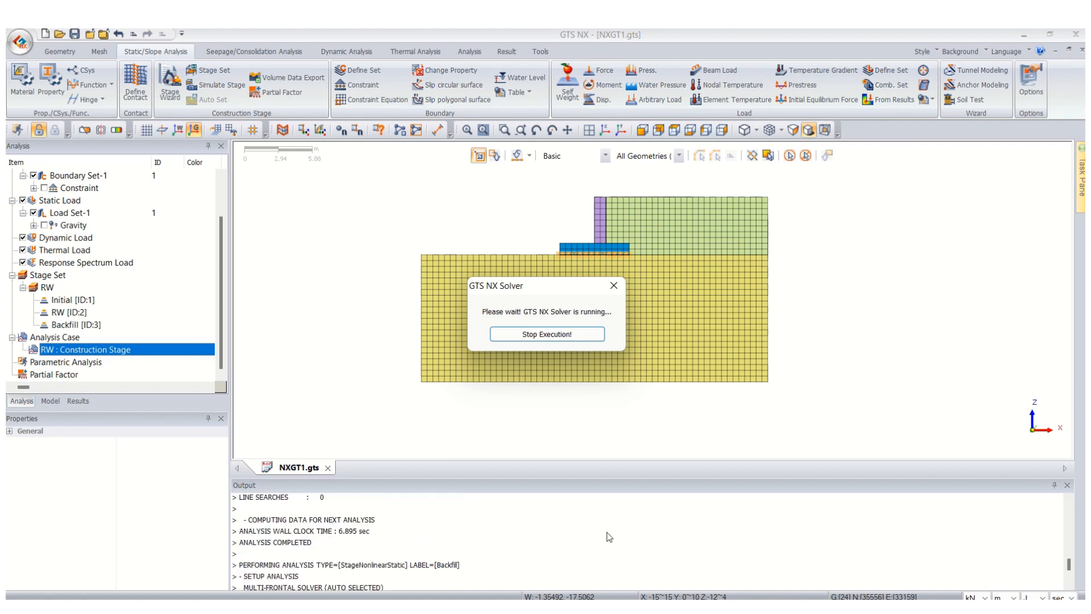
Step: Switch the solved model to post-processing mode and show it in isometric view
mouse_move(770, 607)
click(733, 561)
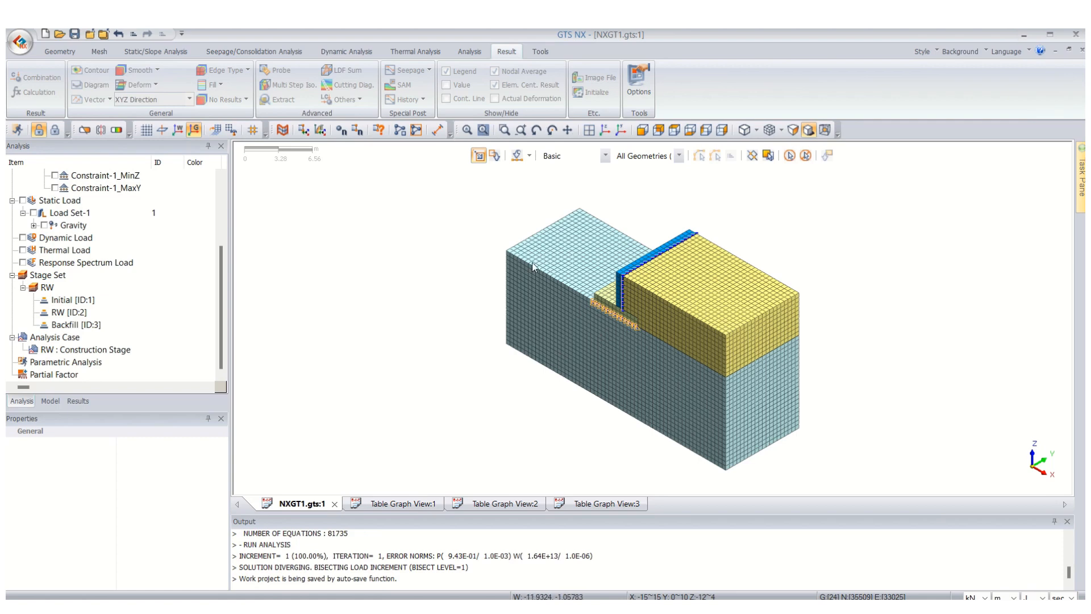
click(589, 130)
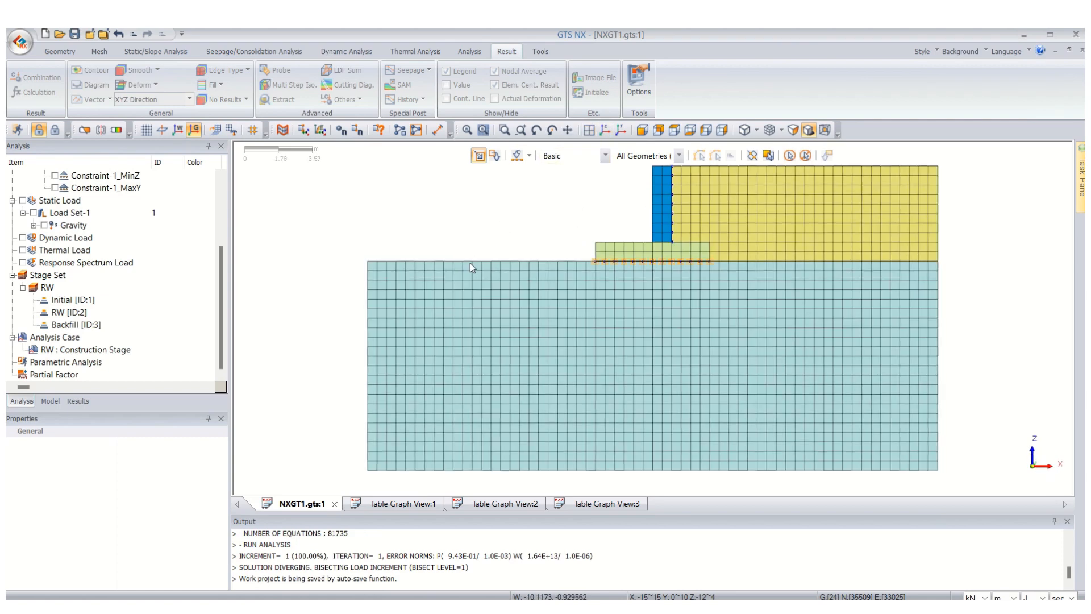
scroll(469, 264, down, 1)
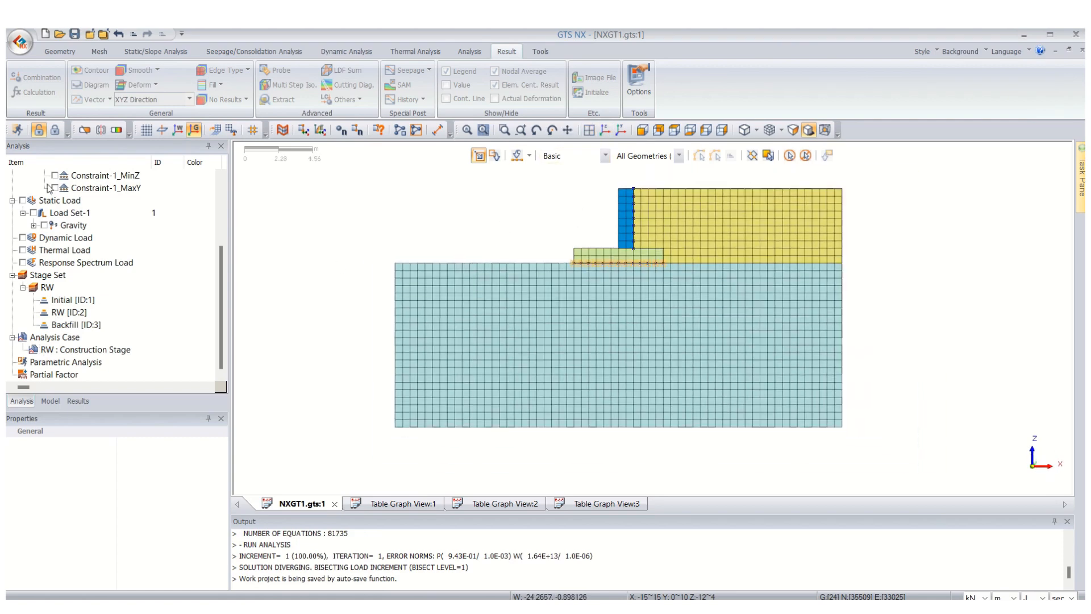
click(54, 130)
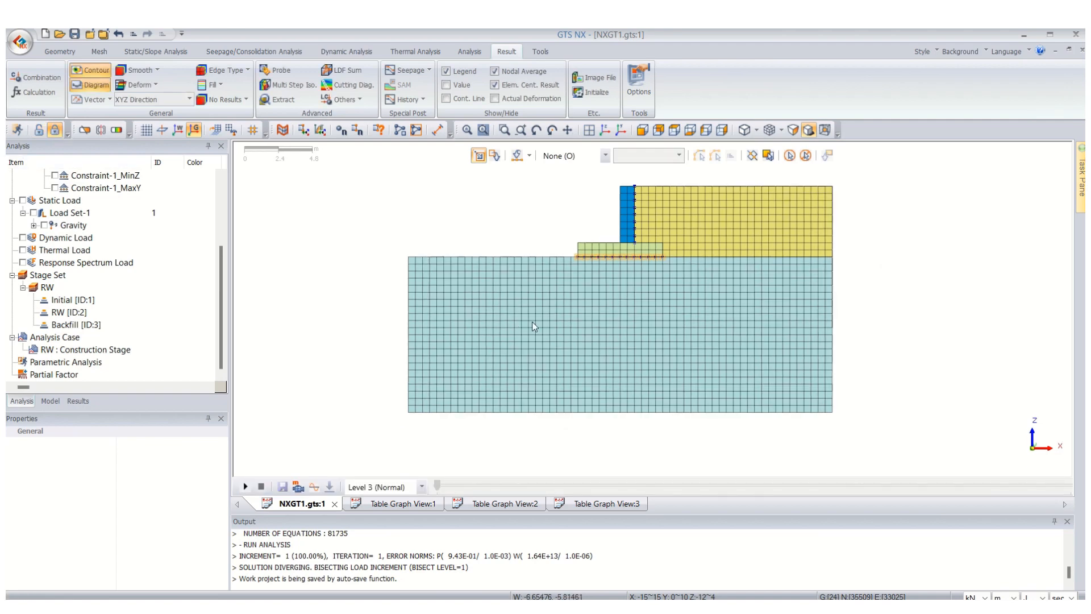
click(605, 130)
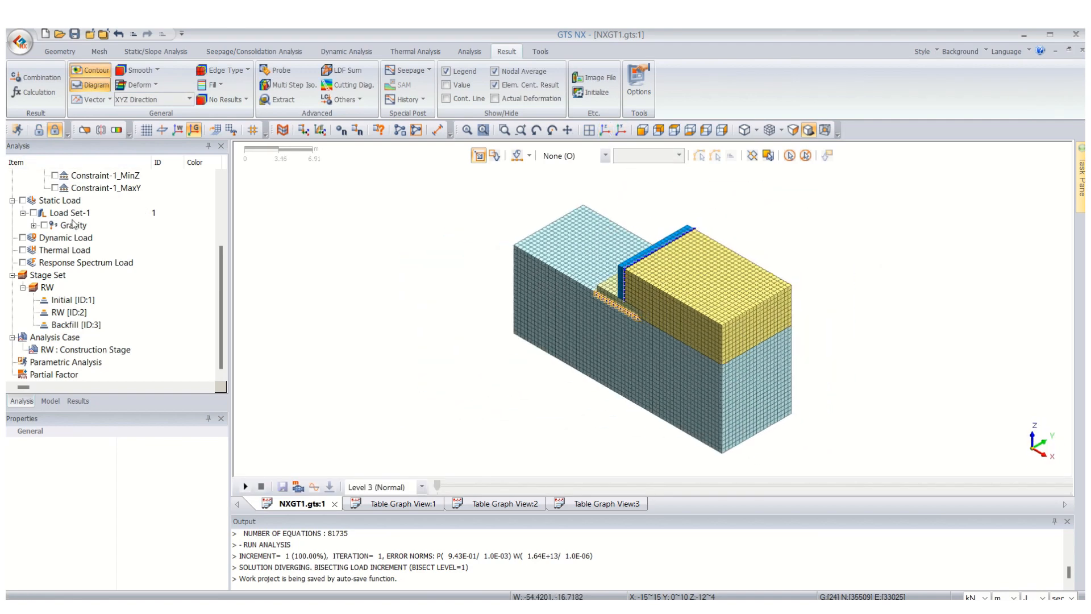
Step: Hide all mesh sets except Stem Interface and display it with its nodes
click(78, 400)
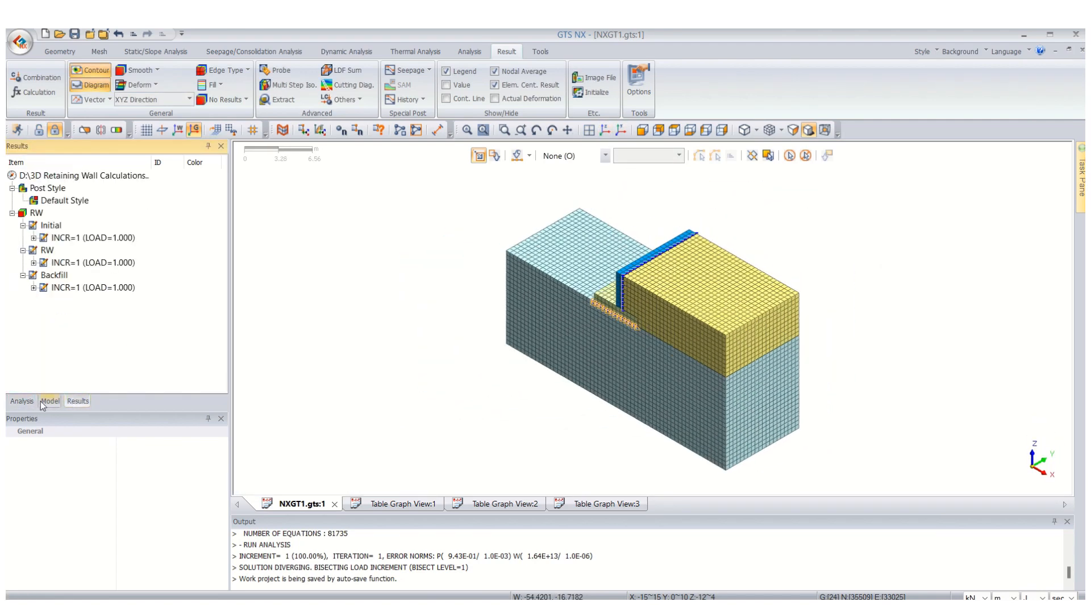
click(50, 401)
click(16, 251)
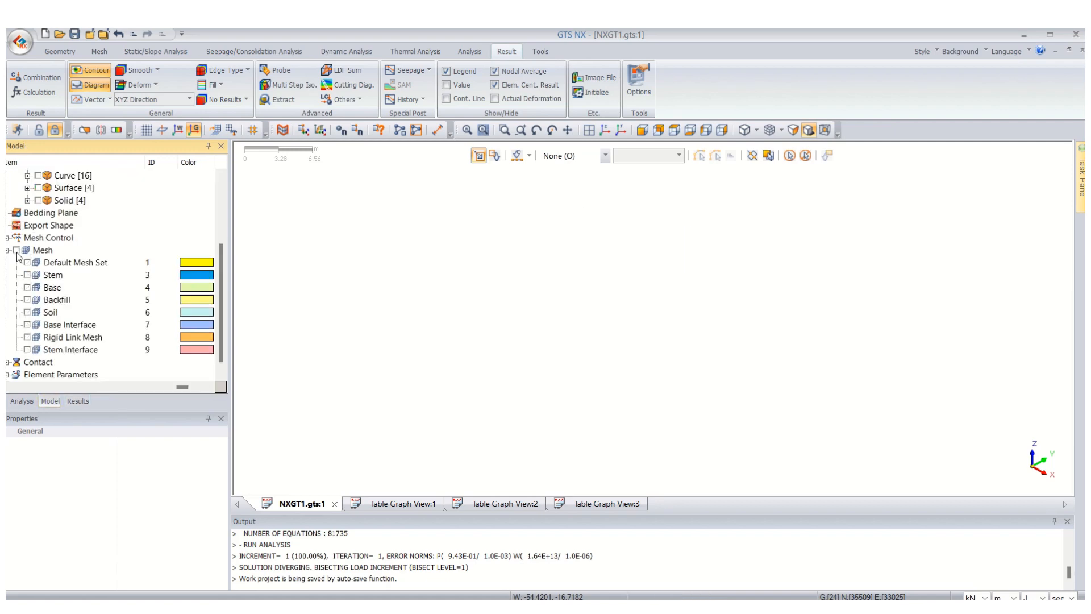
click(27, 349)
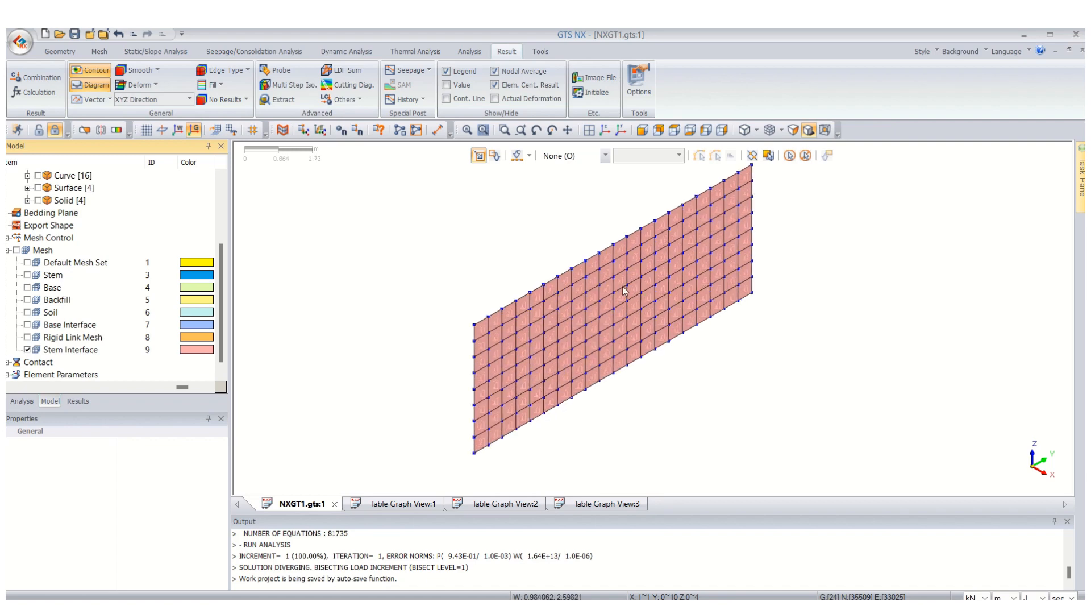
right_click(75, 349)
mouse_move(170, 469)
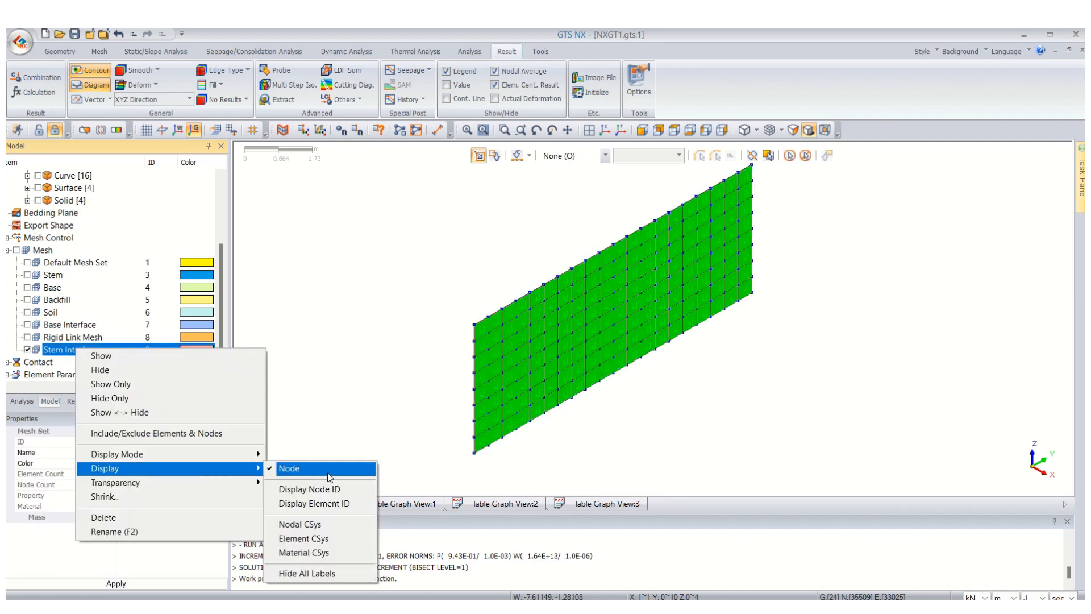
click(324, 475)
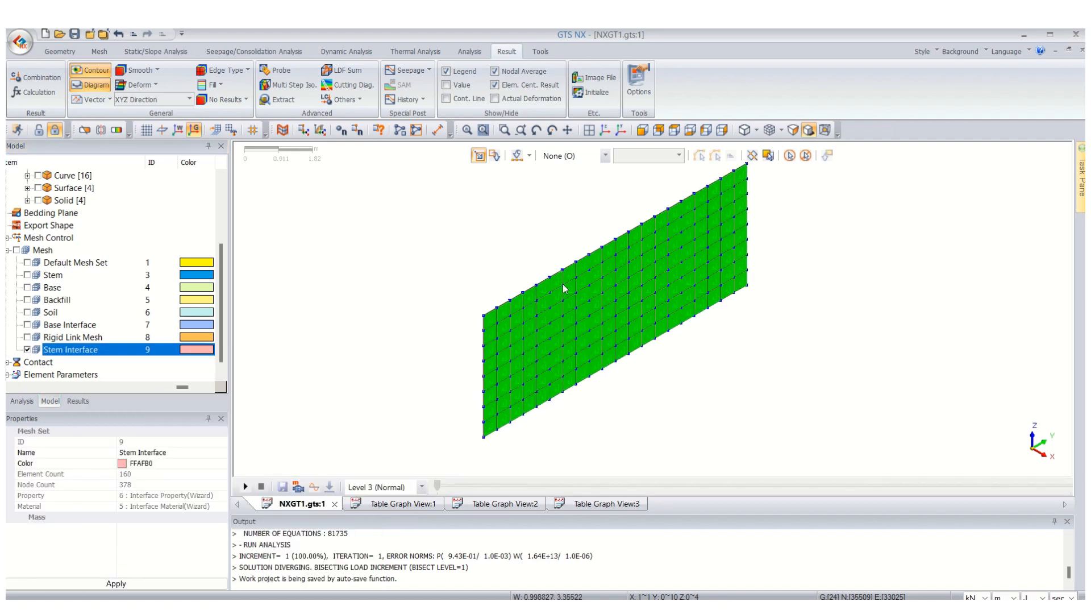
Step: Display the NORMAL X interface stress contour of the Backfill stage on the stem interface
click(82, 401)
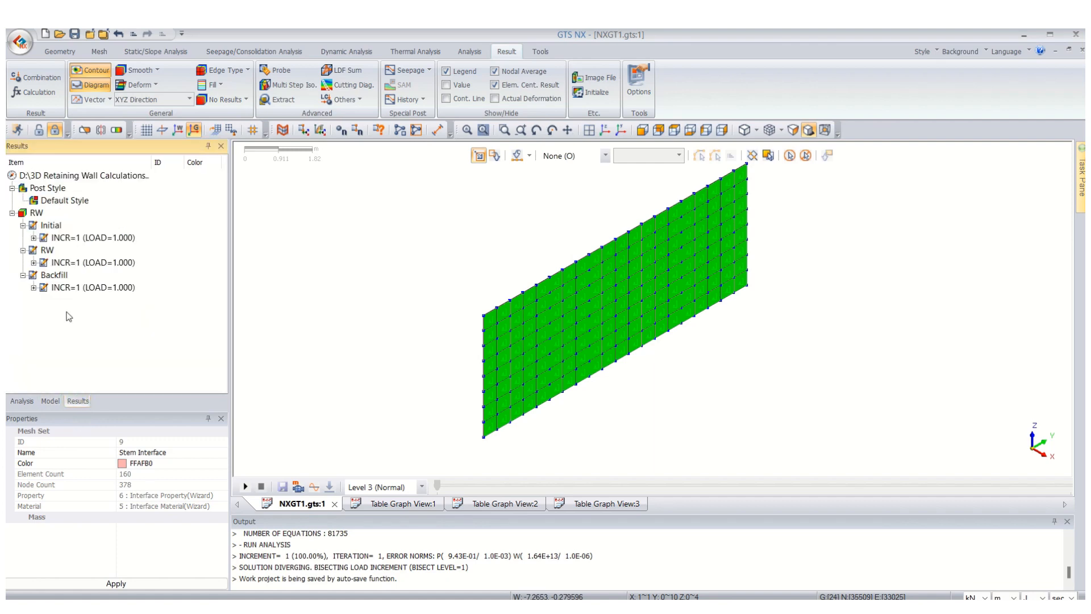
click(34, 287)
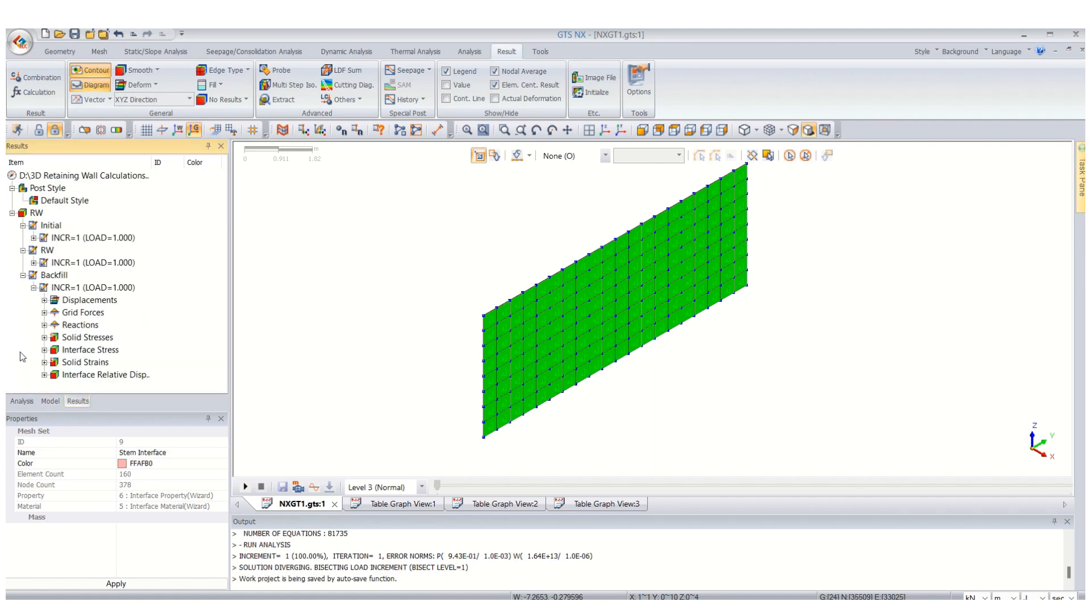
click(44, 349)
scroll(92, 348, down, 1)
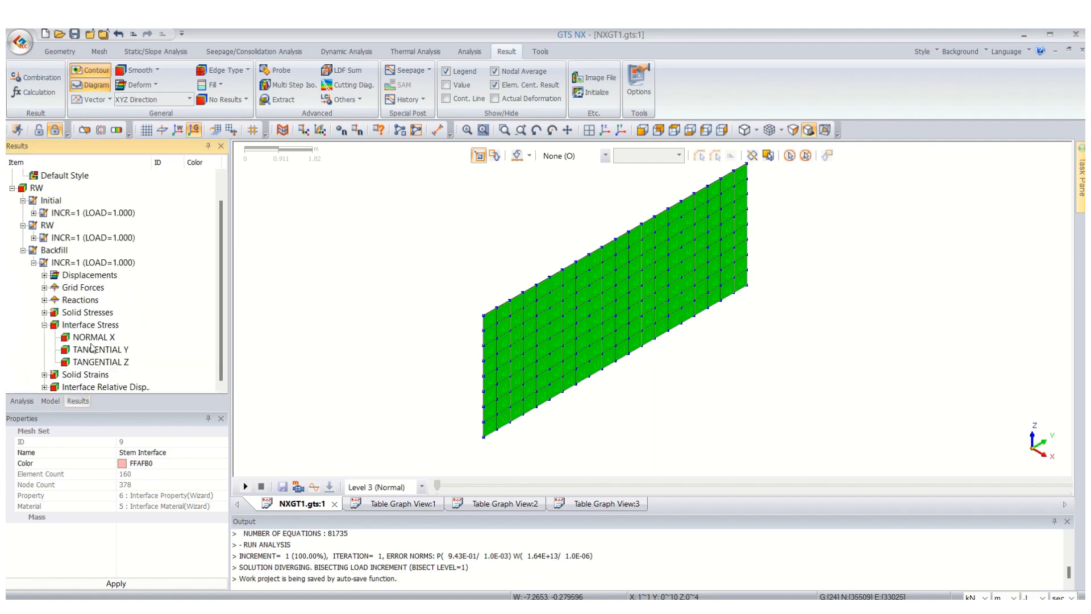
double_click(102, 338)
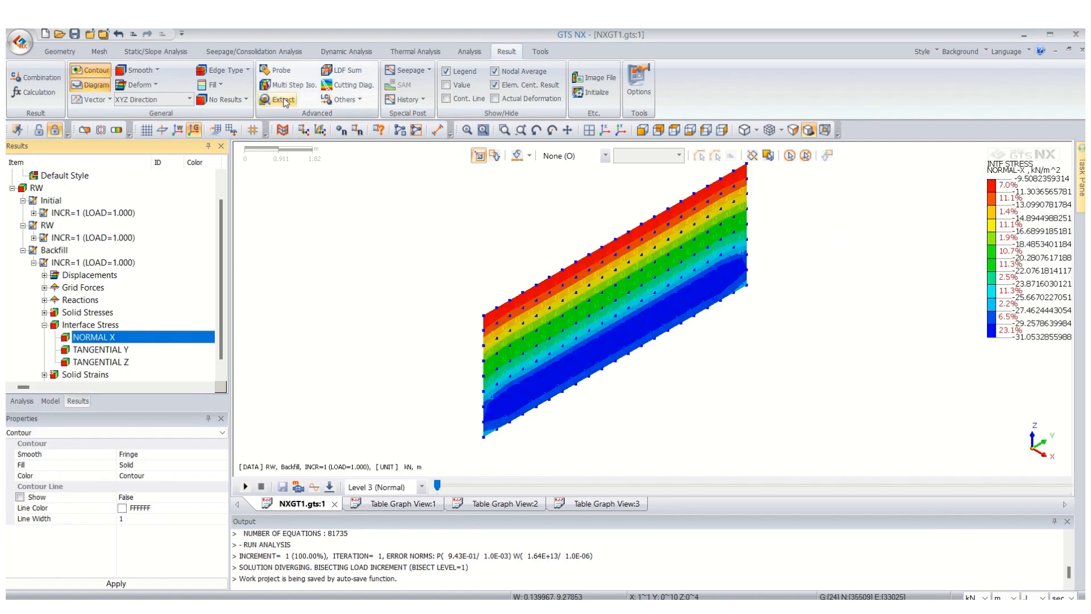
Step: Set up a results extraction for the RW analysis set with Interface Stress, NORMAL X of the Backfill stage, ordered by Node/Element
click(283, 100)
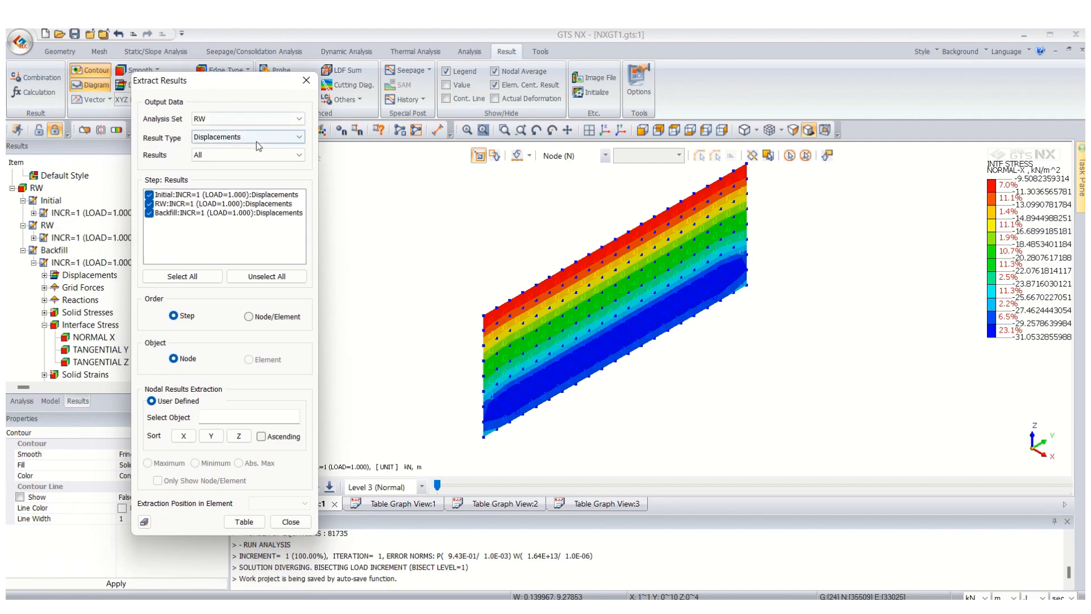
click(256, 139)
click(233, 186)
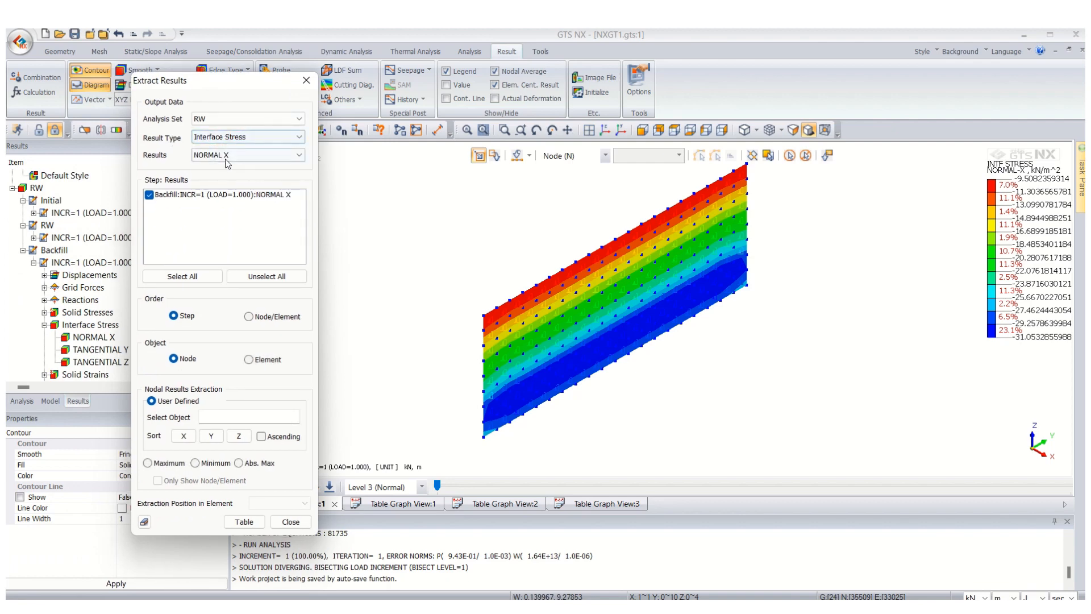
click(248, 317)
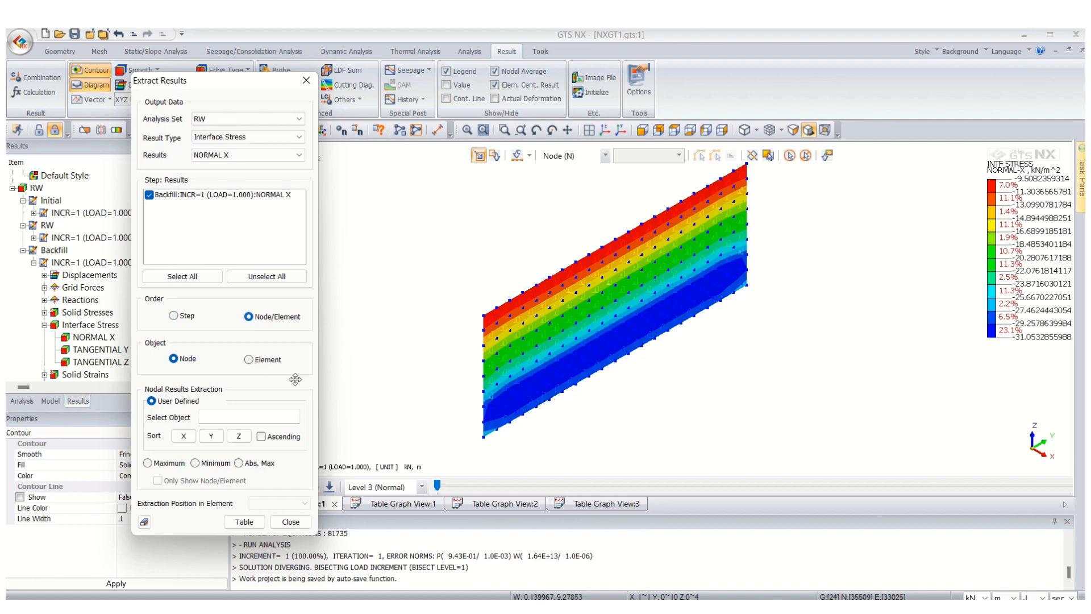
Step: Select the vertical column of stem interface nodes at Y 3.5 m, sort them by Z and generate their results table
click(676, 130)
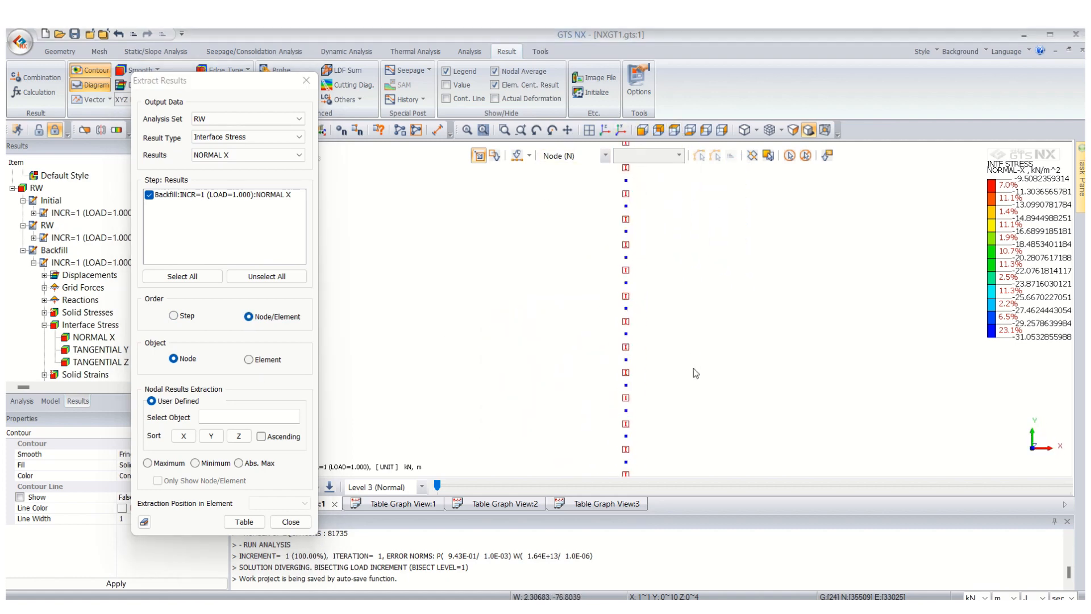
drag(605, 353, 635, 371)
click(605, 130)
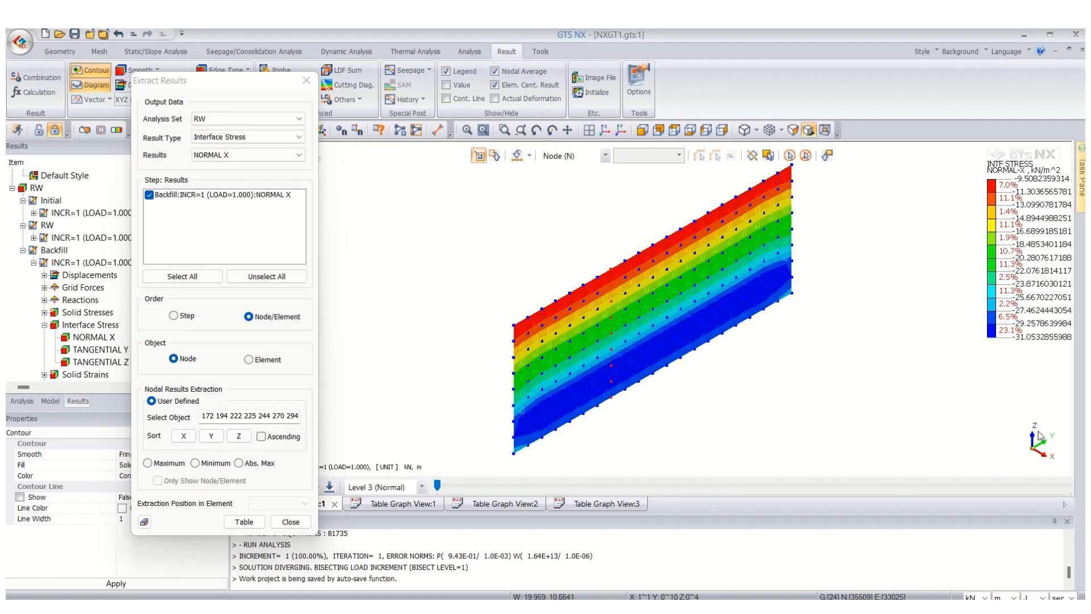
click(239, 435)
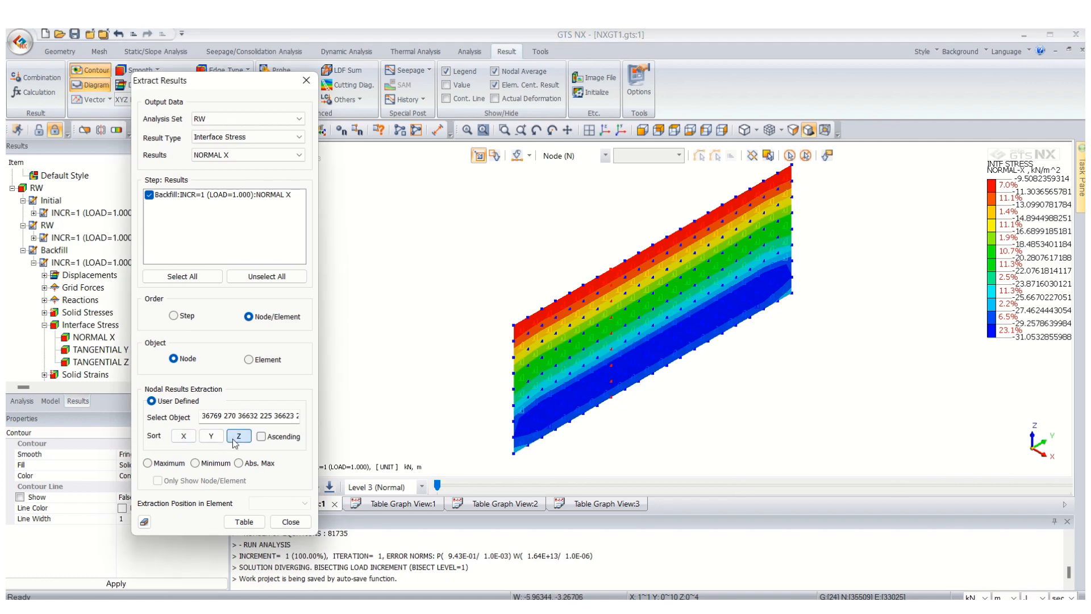
click(243, 522)
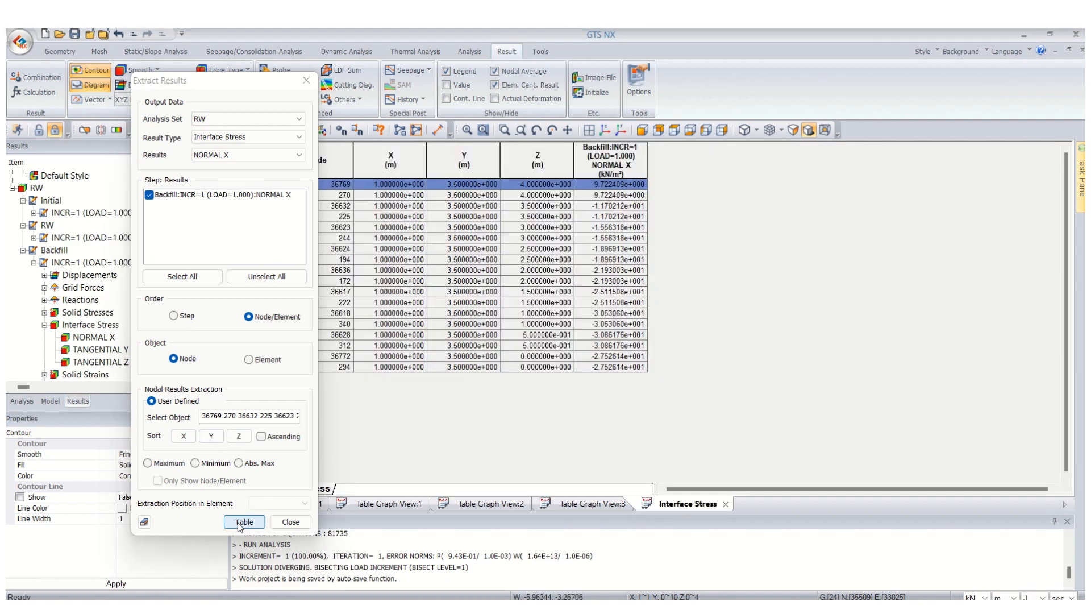
click(291, 521)
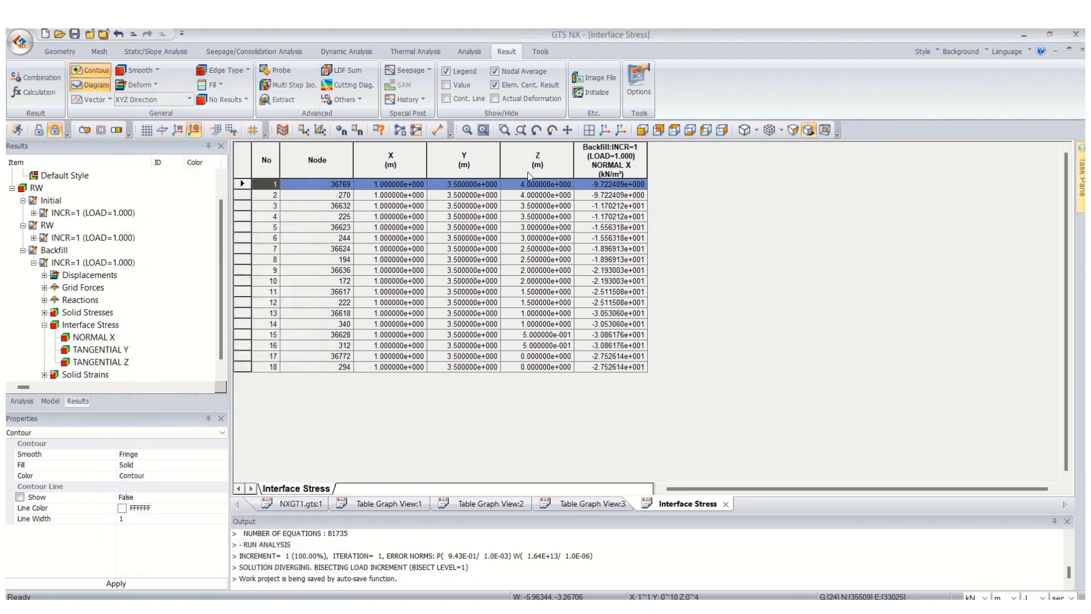
Step: Export the interface stress table to Excel as Normal X Stem in the 3D Retaining Wall Calculations folder
click(535, 156)
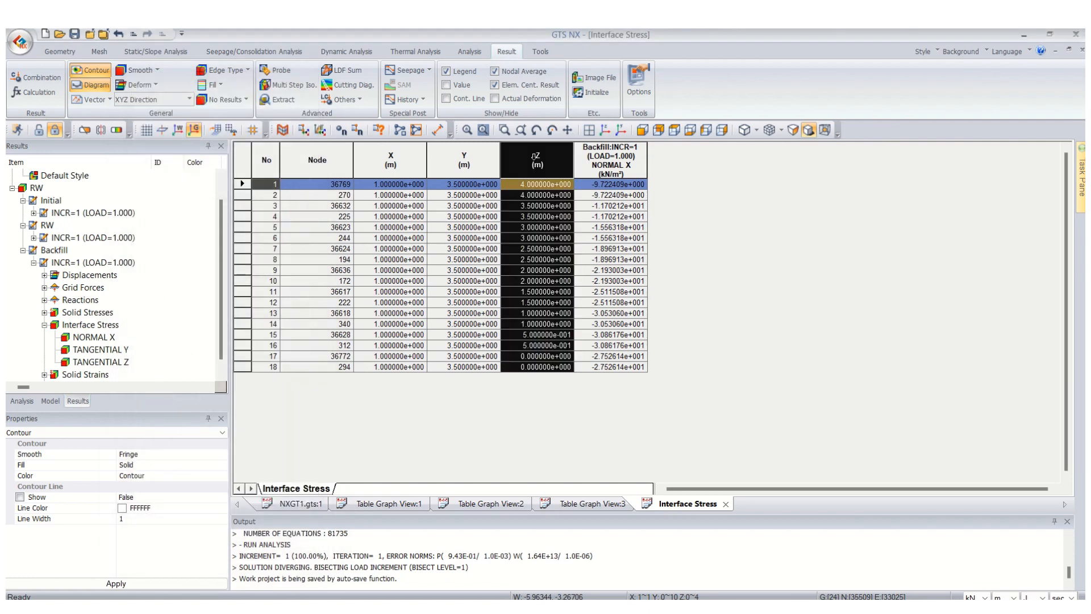
shift+click(622, 153)
right_click(622, 155)
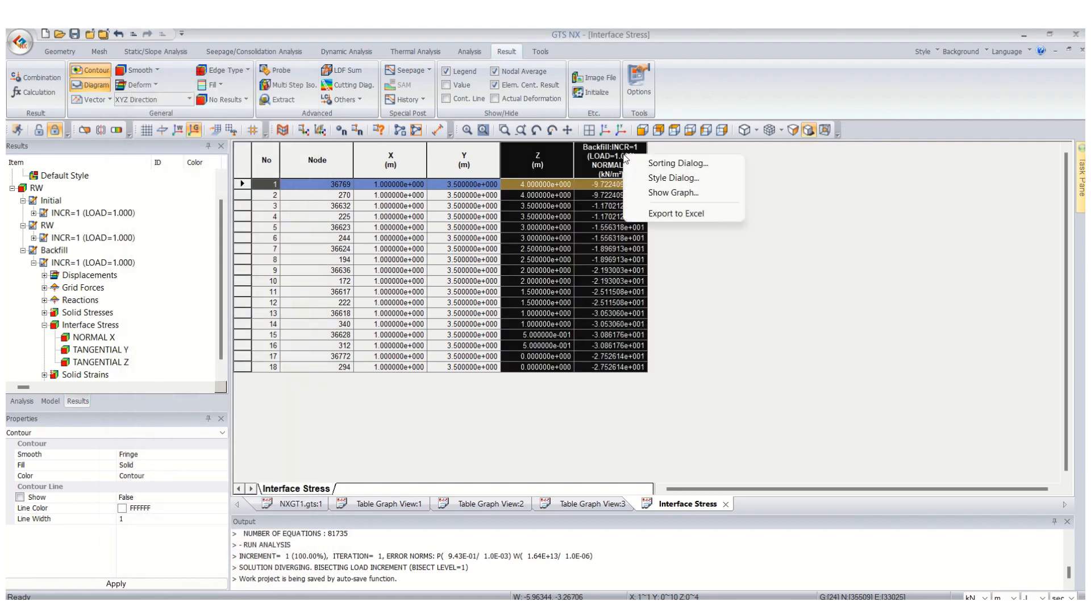
click(680, 214)
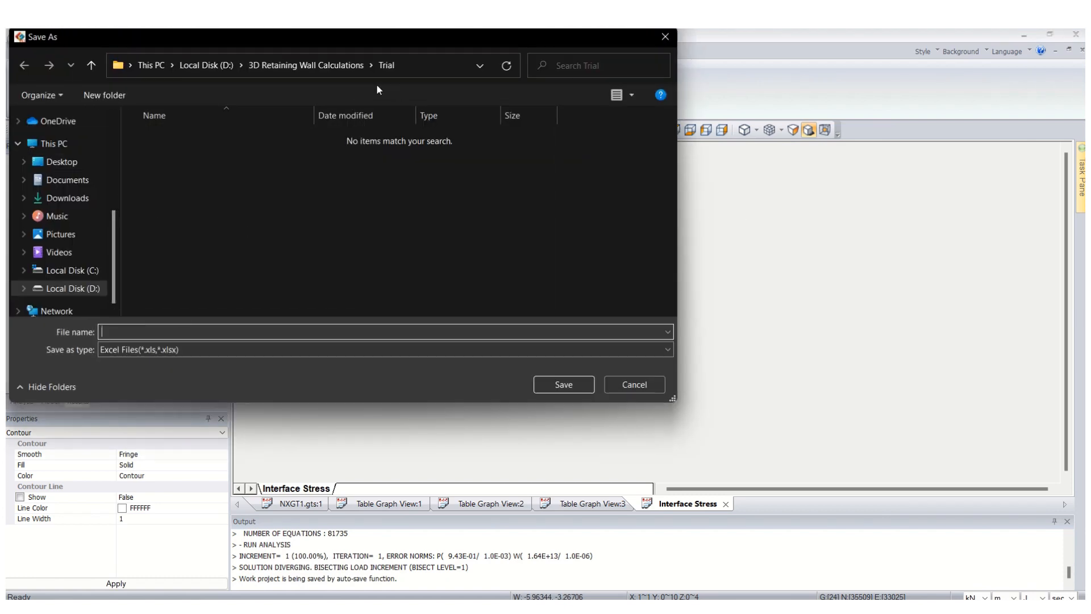
click(337, 65)
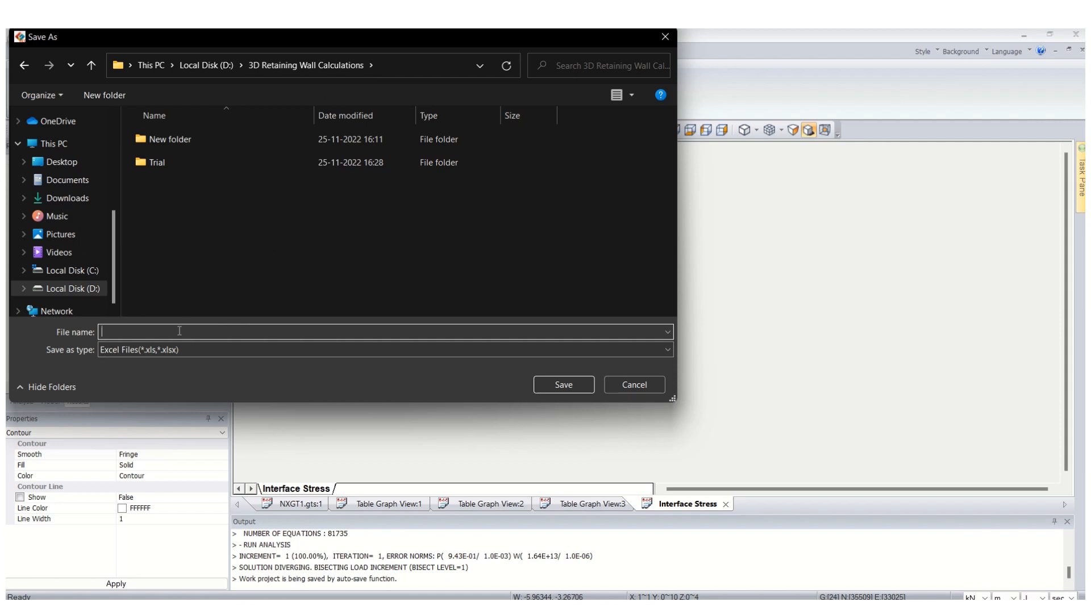
text(Normal X Stem)
click(539, 384)
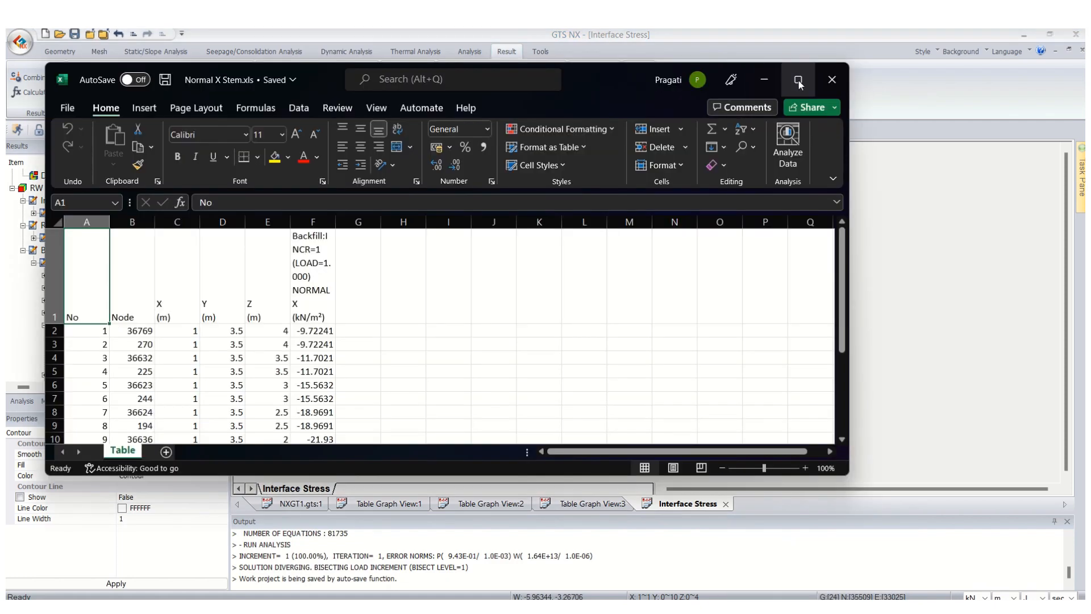
Step: Examine the node coordinates and normal stresses in the exported Excel workbook, and return to GTS NX
click(799, 84)
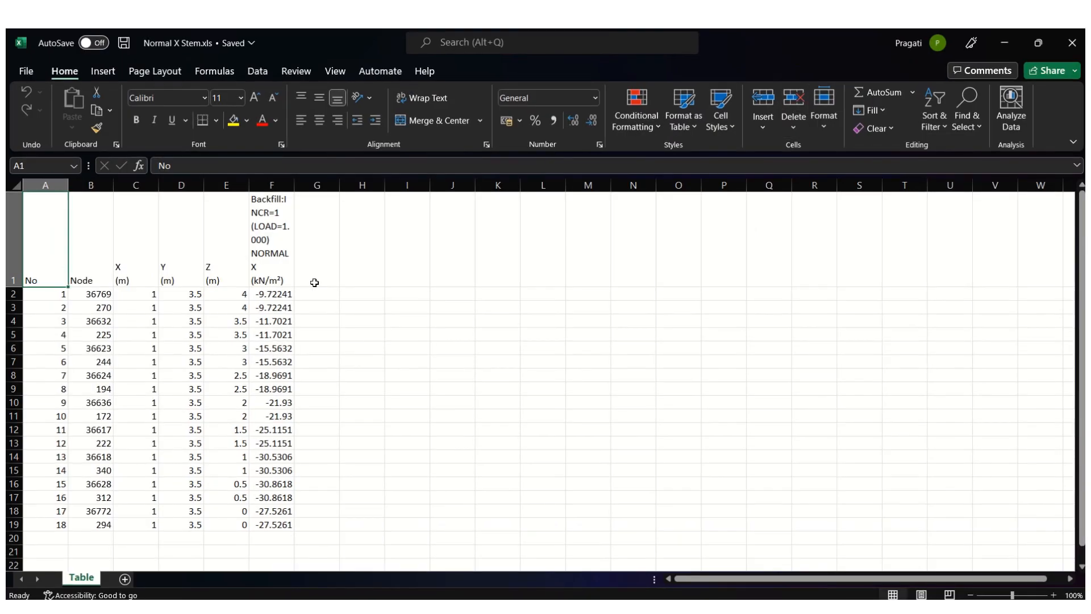
scroll(297, 280, down, 1)
scroll(267, 309, up, 1)
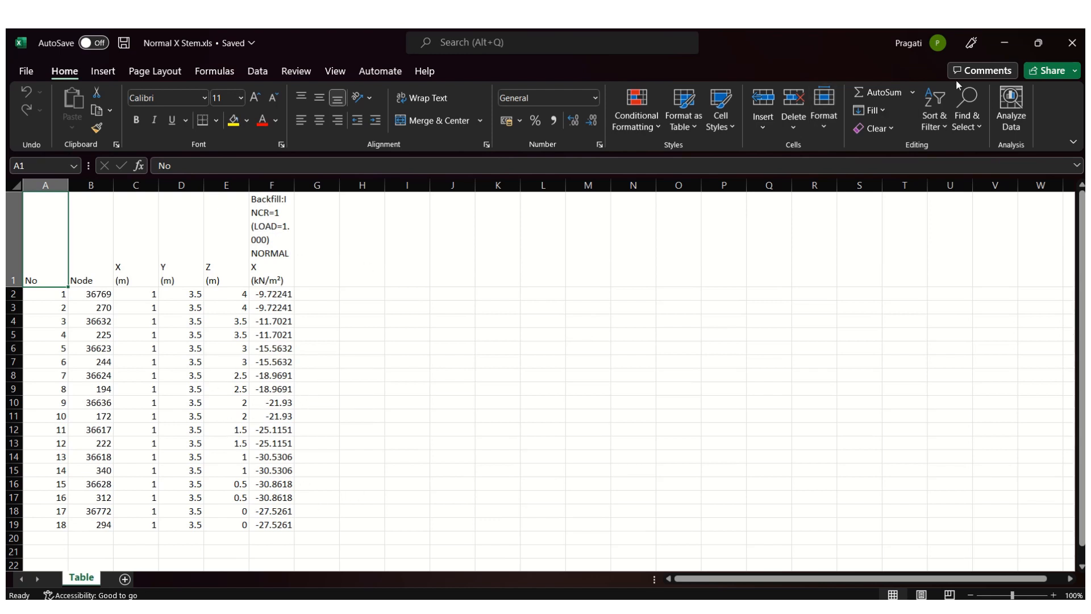
click(992, 49)
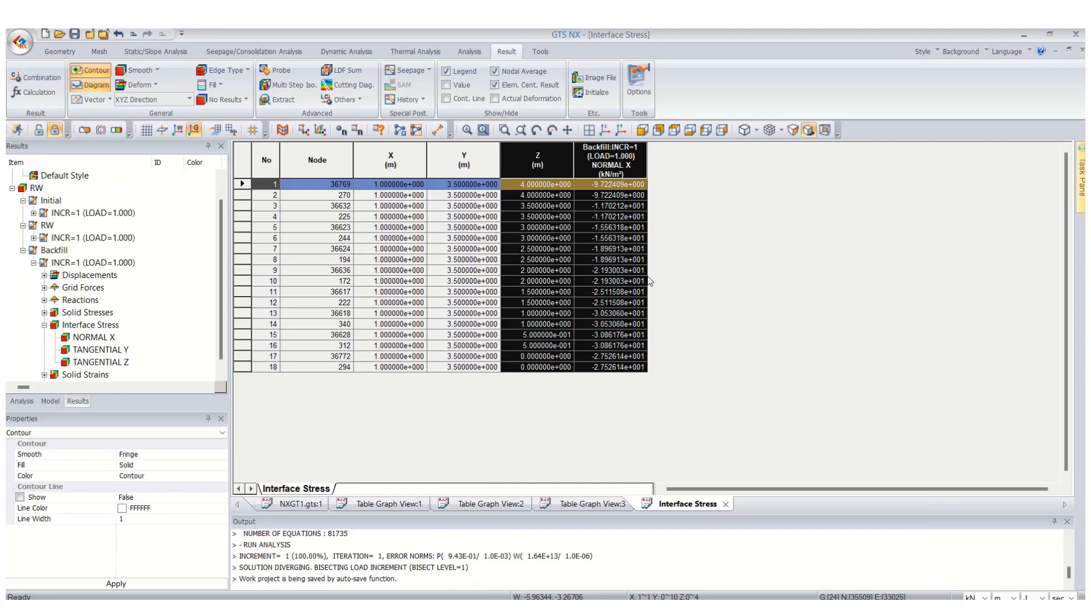
Step: View the stem interface stress from the front in the NXGT1 model view, with the Backfill mesh set also shown
click(302, 503)
click(590, 131)
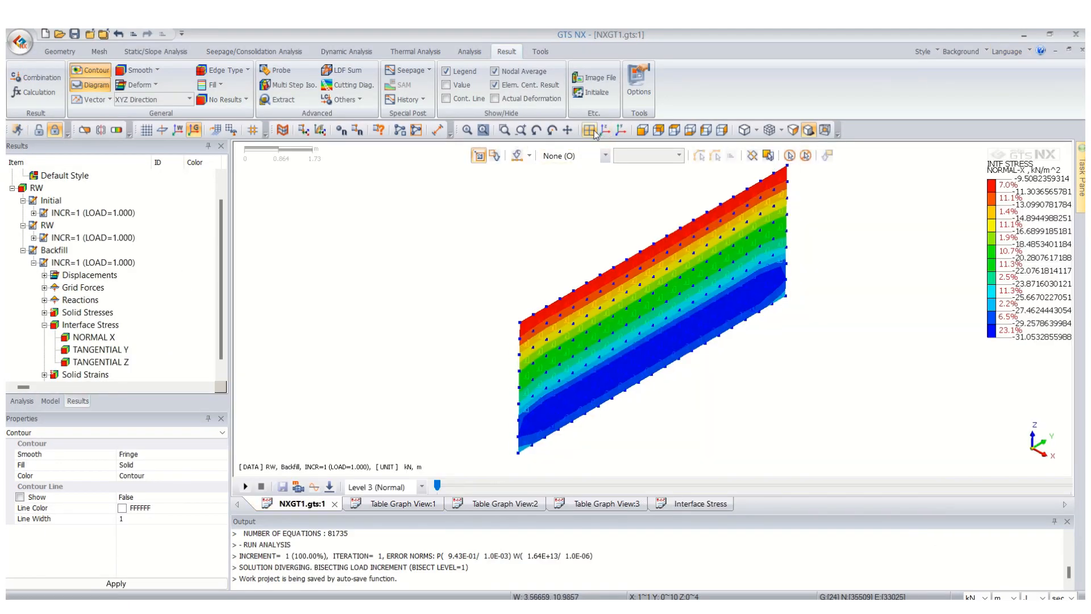
scroll(498, 333, down, 2)
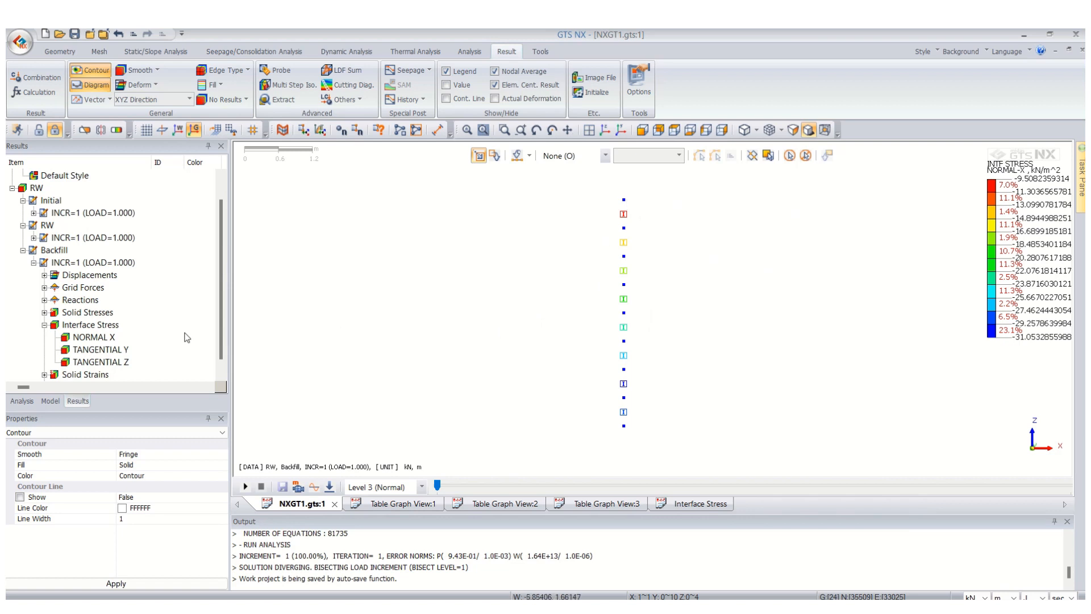
click(51, 401)
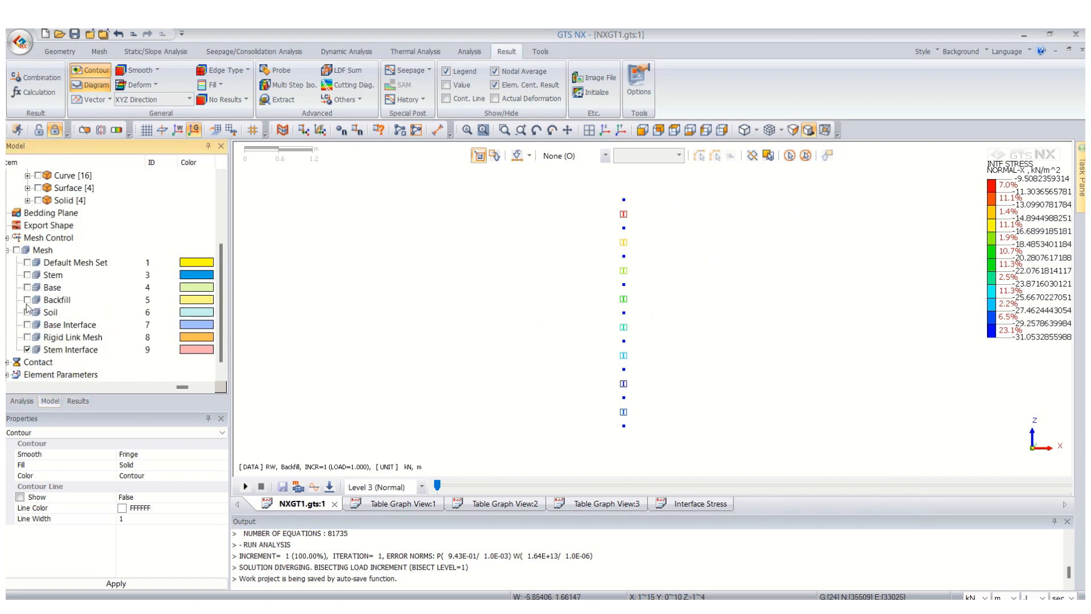
click(28, 299)
scroll(592, 244, down, 2)
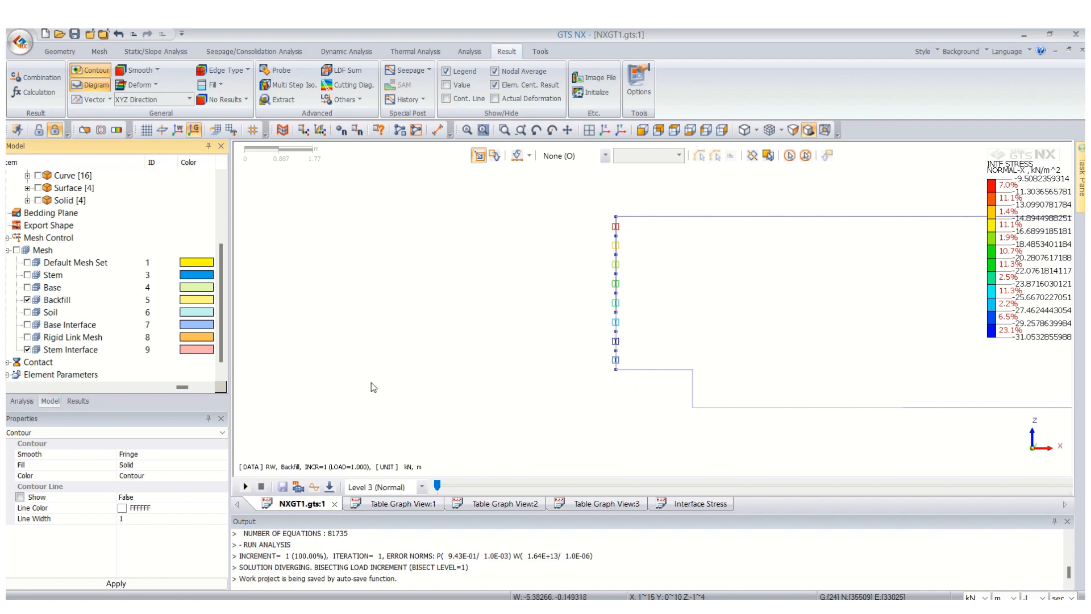
Step: Hide the Backfill and Stem Interface mesh sets and inspect the normal stress contour on Base Interface in 3D
click(26, 299)
click(27, 349)
click(27, 325)
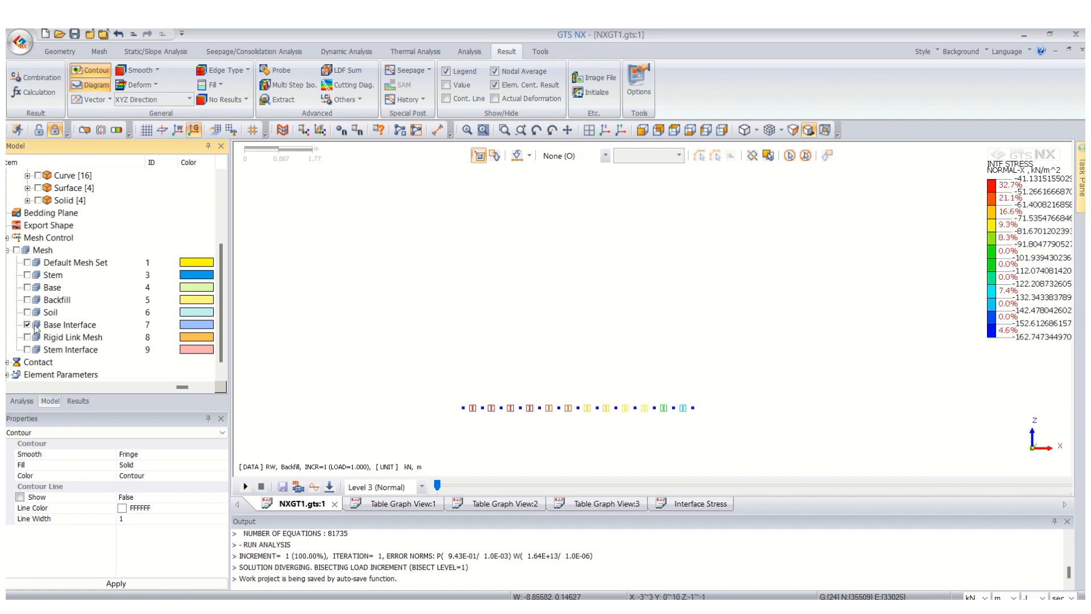
ctrl+middle_drag(626, 309, 650, 336)
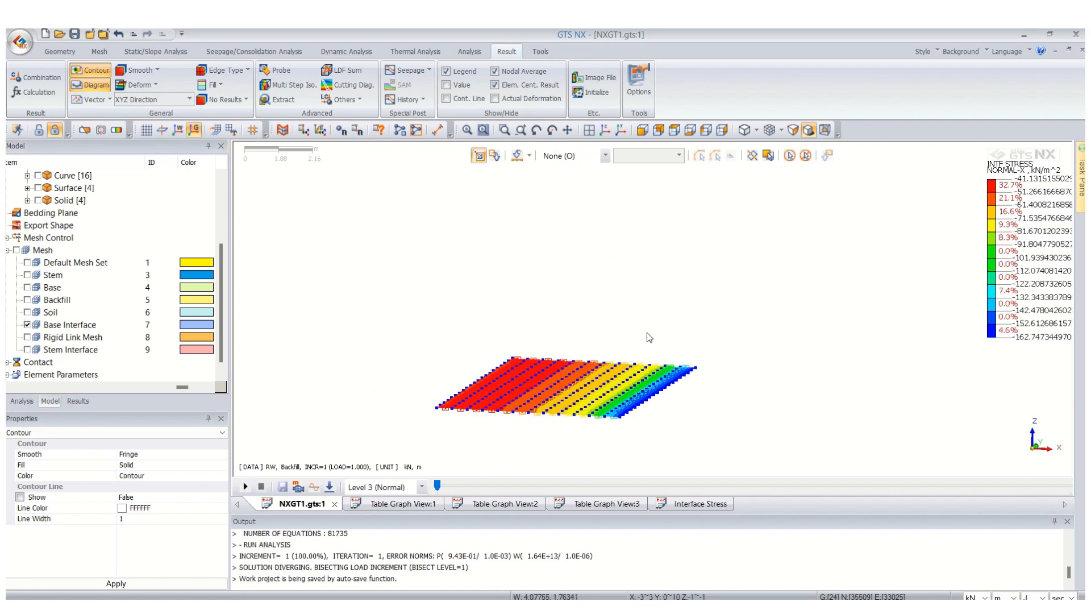
click(78, 401)
ctrl+middle_drag(445, 298, 539, 254)
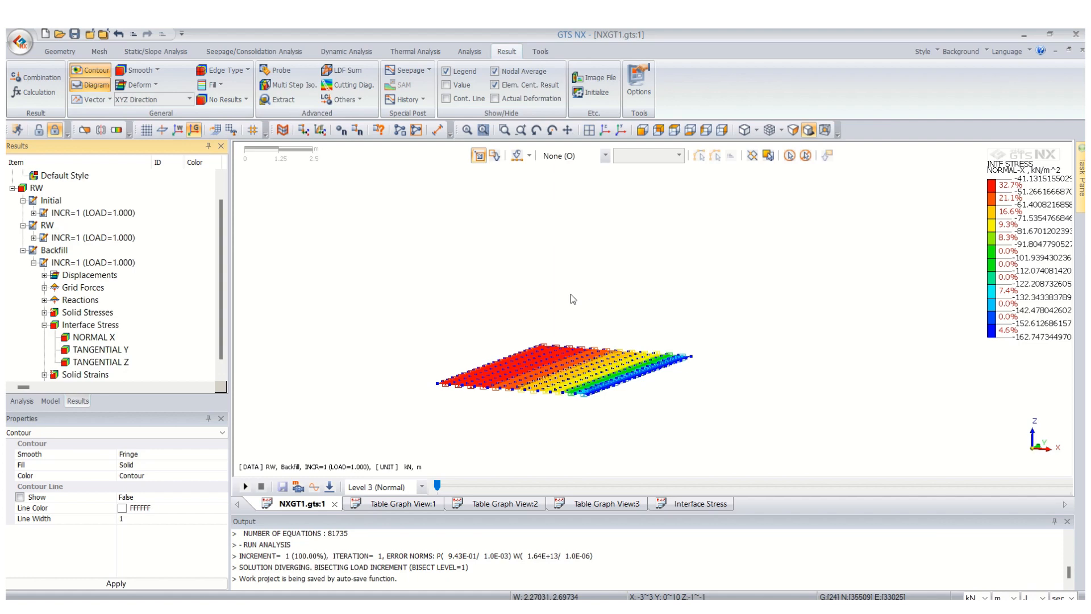
Step: Show all mesh sets in front view and switch the model back to pre-processing mode
click(48, 402)
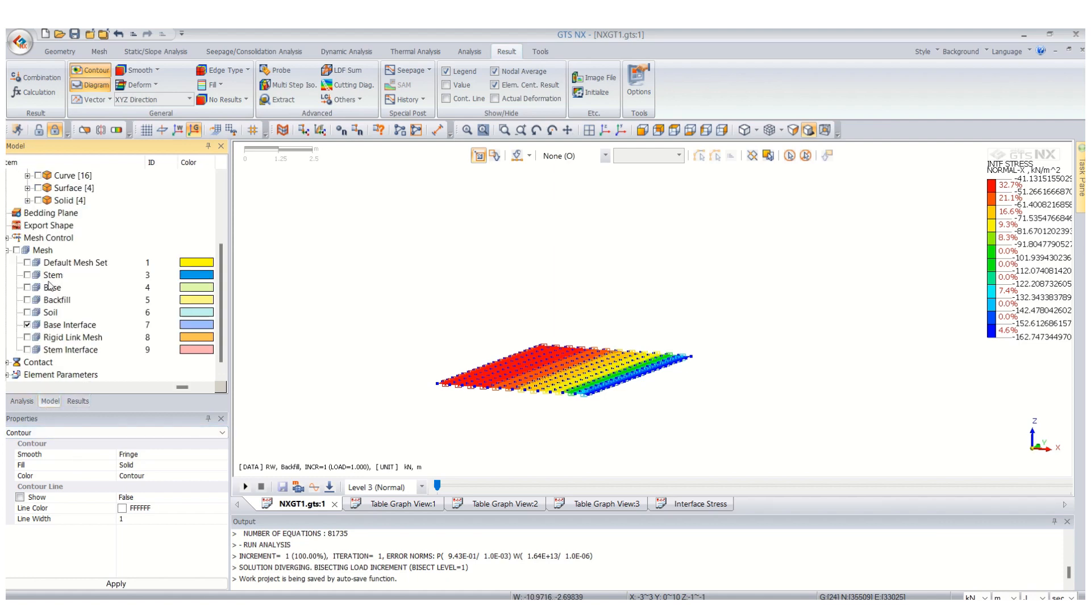
click(17, 249)
click(586, 133)
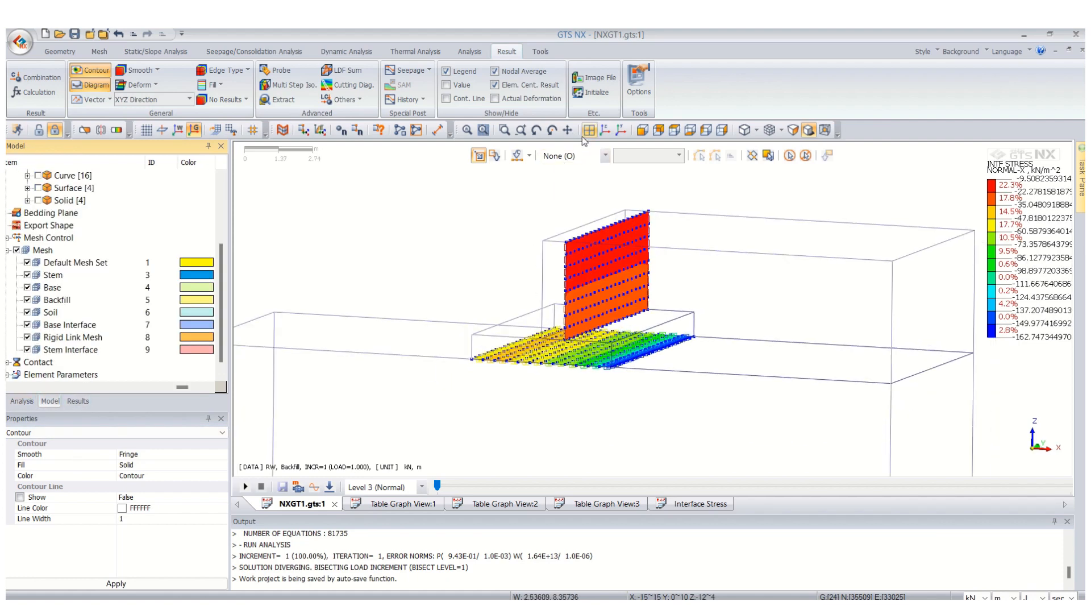
click(39, 130)
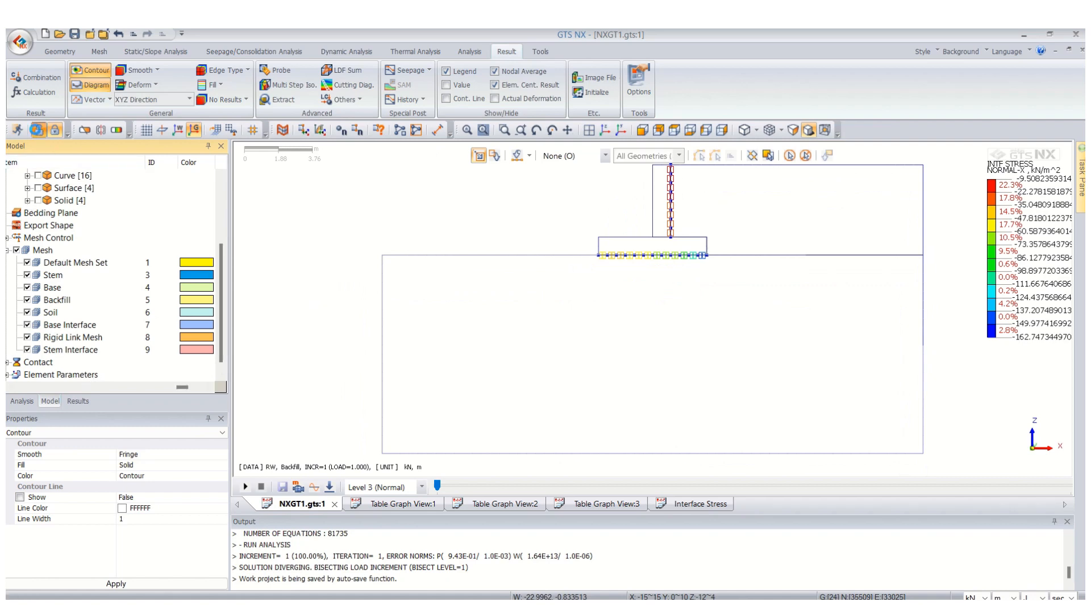
scroll(703, 212, up, 2)
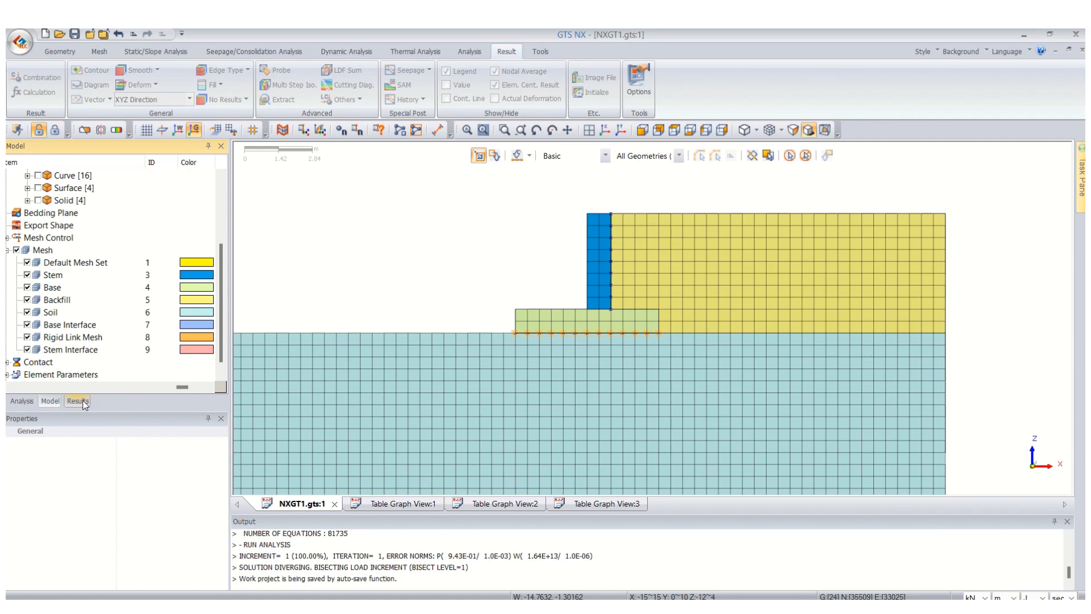
Step: Show only the Stem Interface mesh set and display its Backfill stage NORMAL X interface stress contour in a 3D view
click(16, 250)
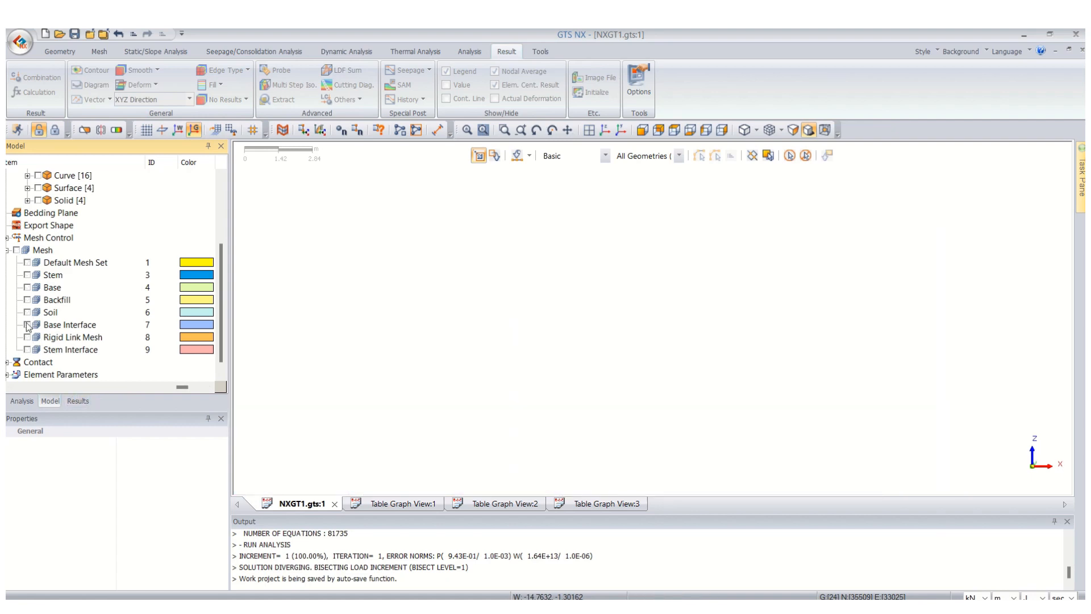
click(27, 349)
click(83, 401)
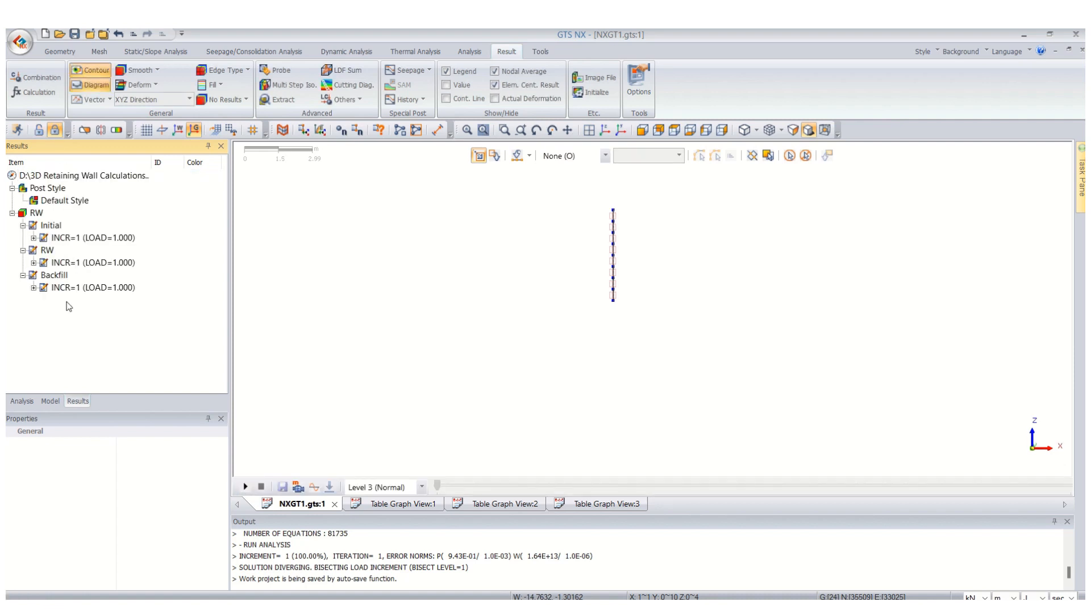
click(34, 287)
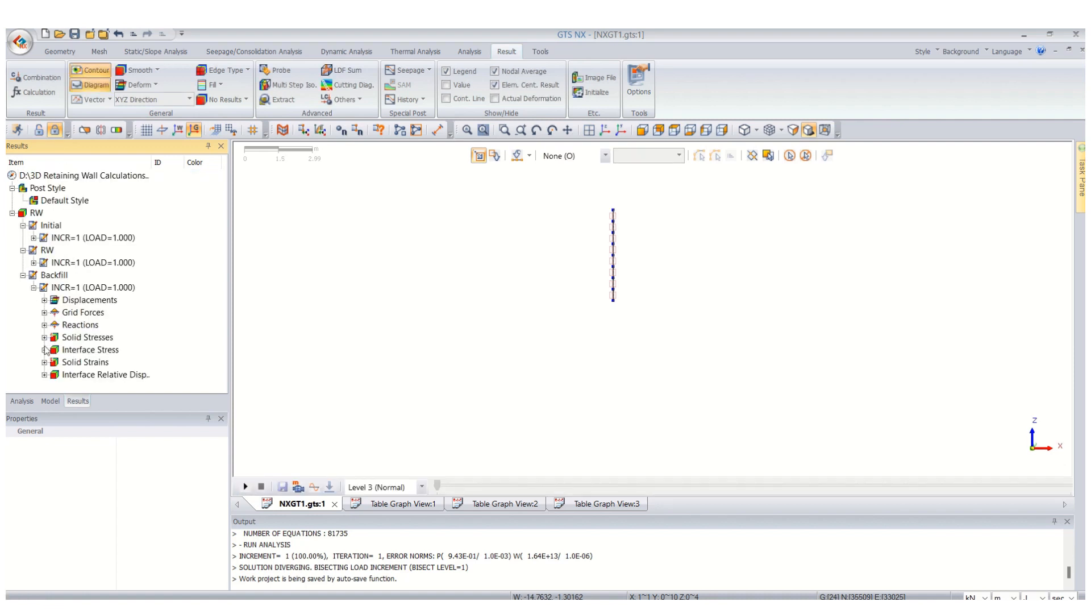
click(44, 350)
click(98, 337)
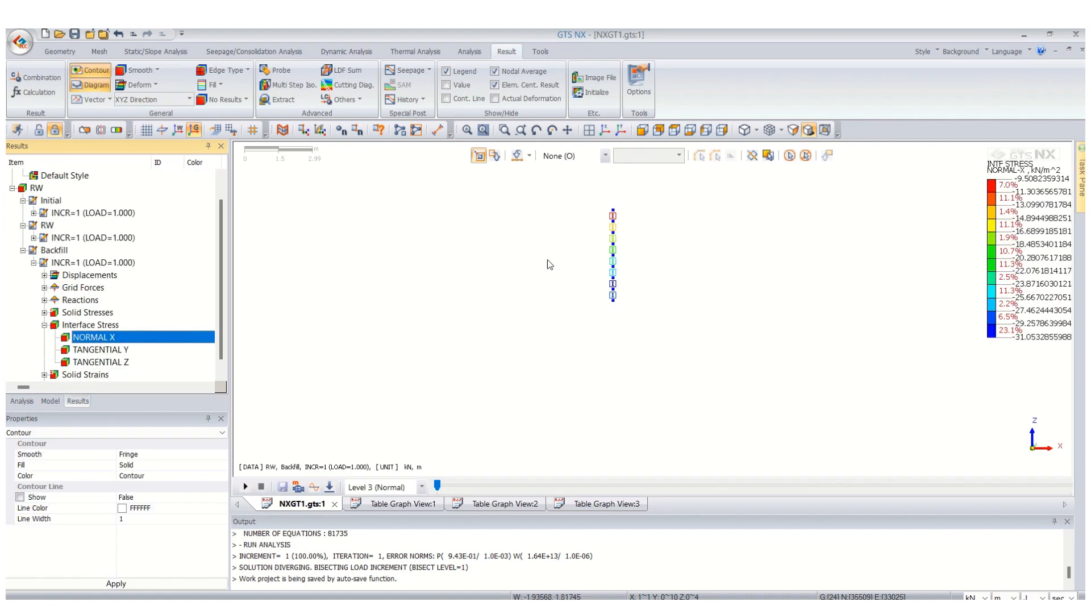
middle_drag(549, 264, 557, 312)
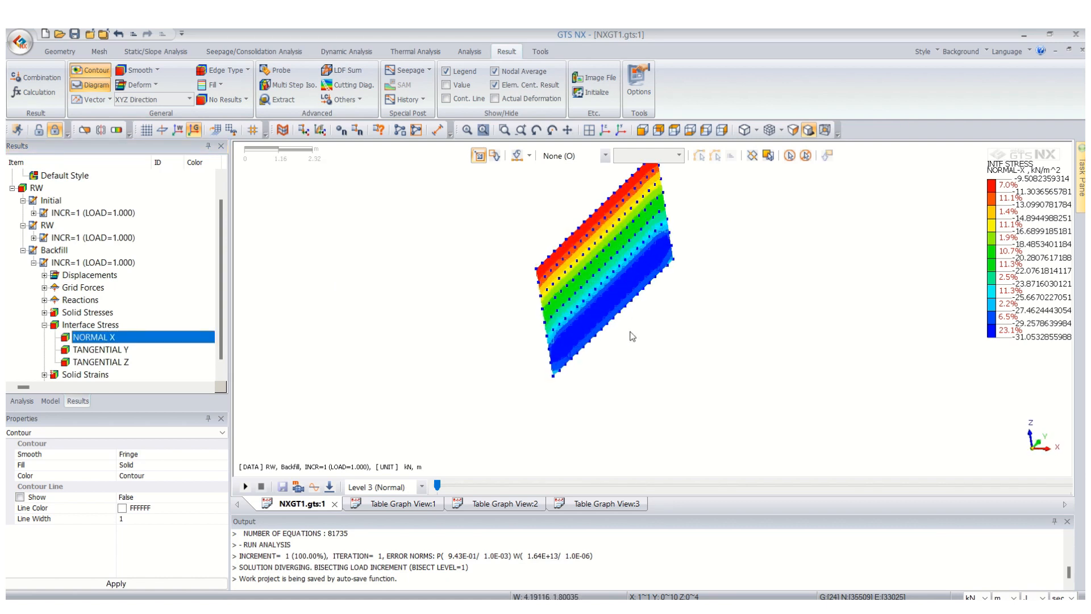
Step: Switch to the Normal X Stem workbook in Excel to review the extracted stresses, and return to GTS NX
click(817, 548)
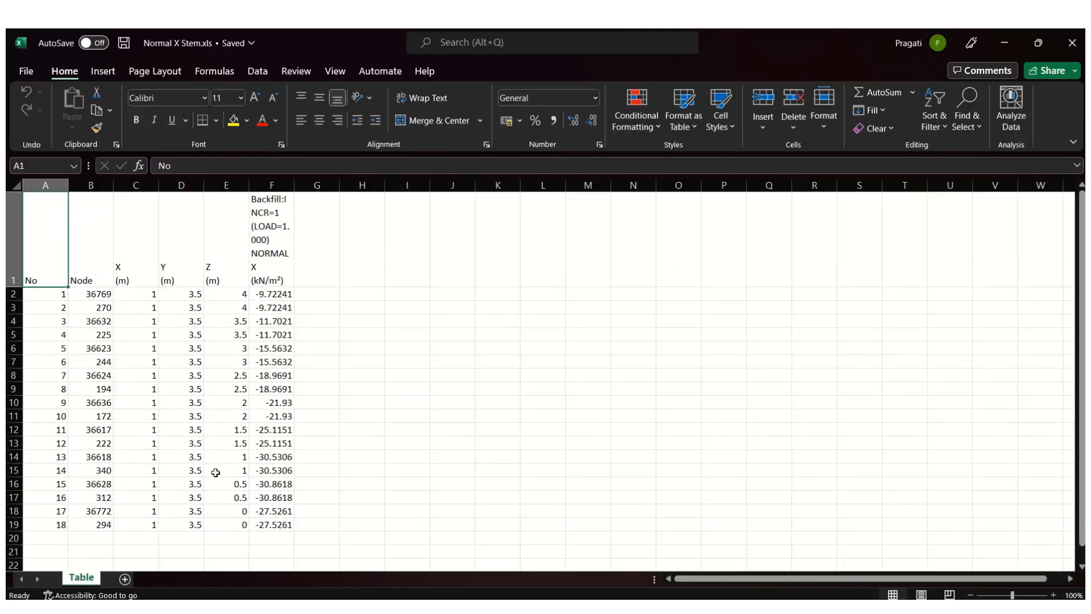
click(996, 48)
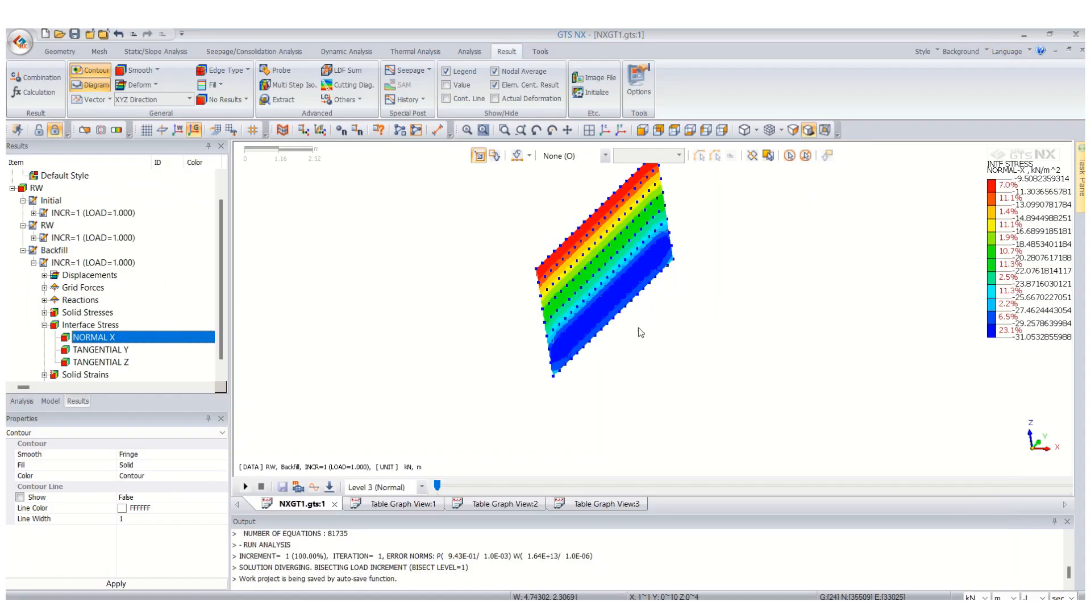
Step: Show only the Base Interface mesh set and display its Backfill stage NORMAL X interface stress contour
click(50, 401)
click(28, 349)
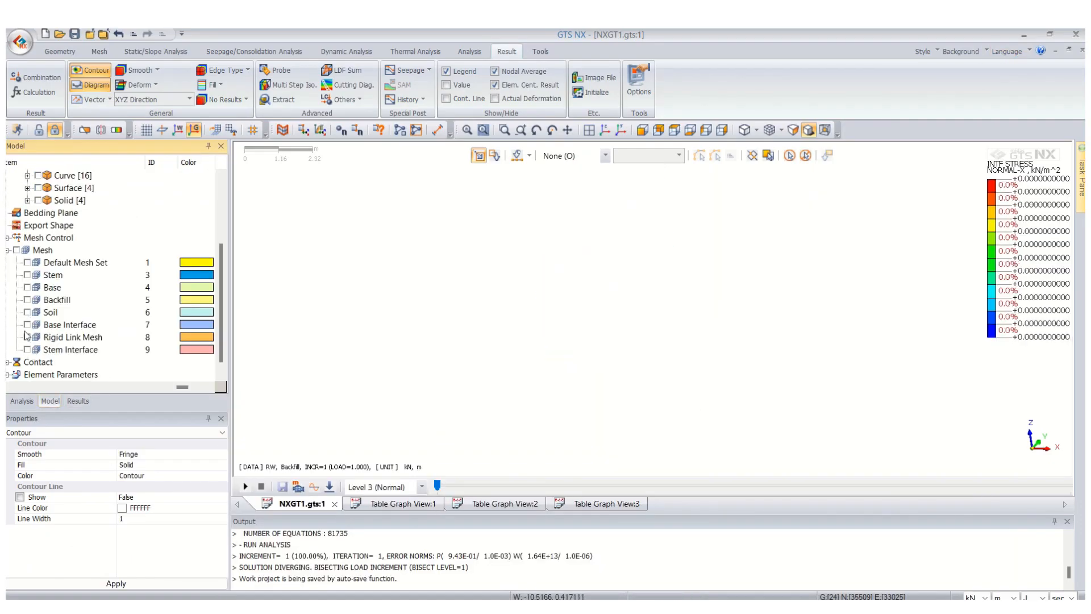
click(26, 326)
click(74, 401)
scroll(92, 356, down, 1)
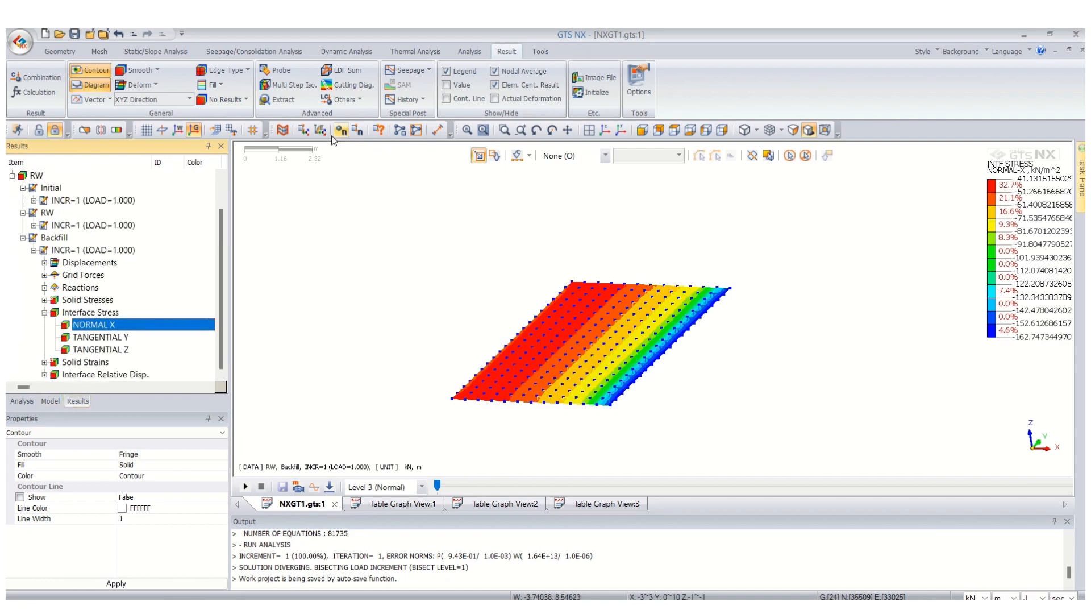
Step: Display the element coordinate axes on the base interface, inspect their orientation near the edge, and hide them again
click(304, 129)
scroll(596, 409, up, 5)
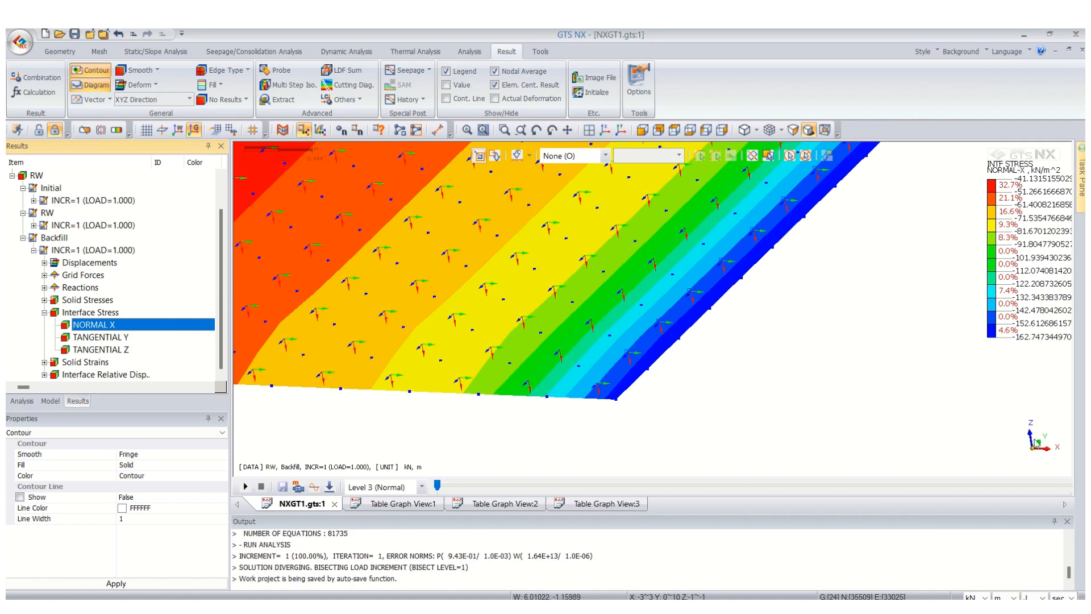
click(304, 130)
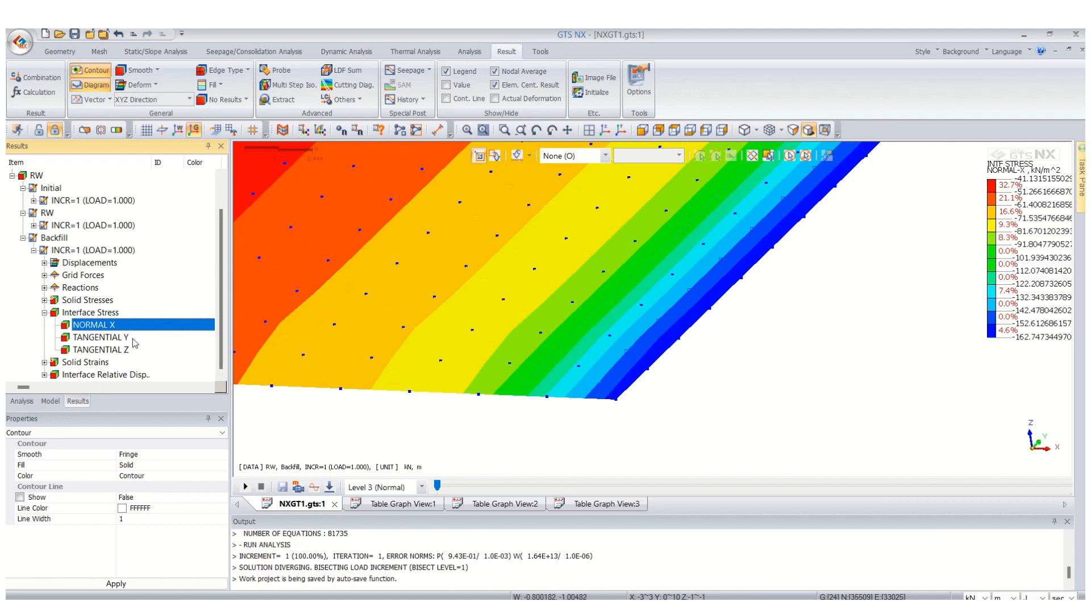
Step: Display the Backfill stage TANGENTIAL Y interface stress contour on the base interface in an isometric view
click(108, 338)
scroll(719, 358, down, 1)
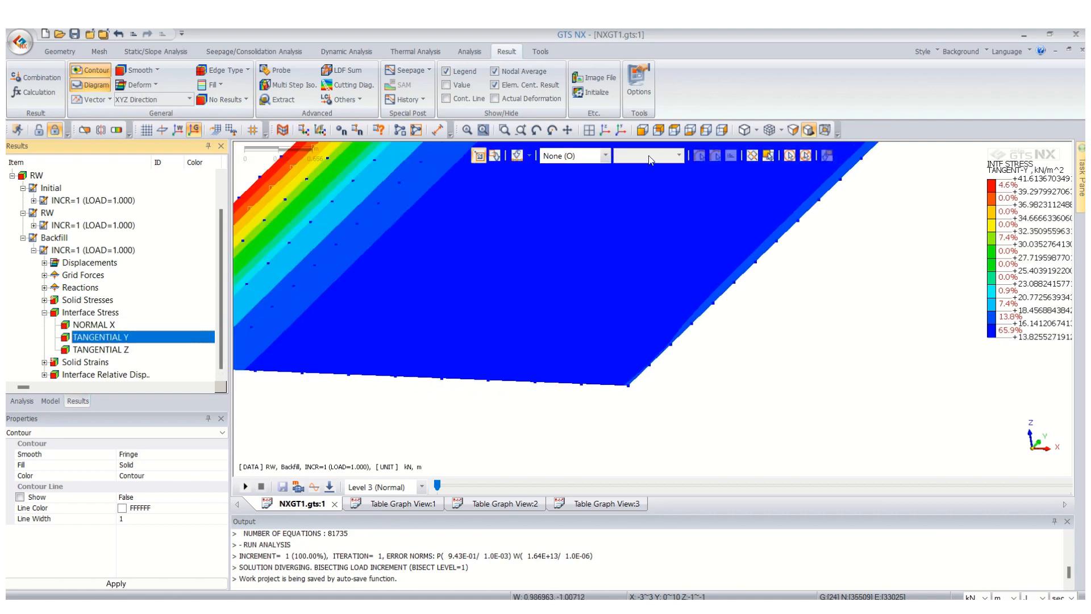
click(605, 131)
scroll(557, 288, down, 5)
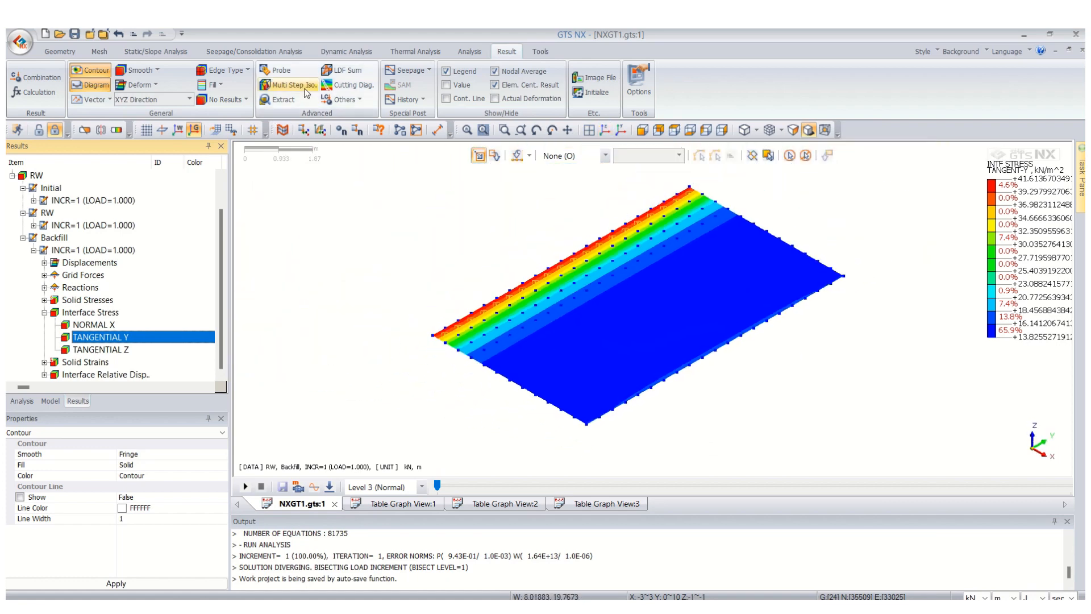
Step: Set up a results extraction for analysis set RW with Interface Stress, TANGENTIAL Y, ordered by node/element
click(279, 100)
drag(99, 152, 243, 110)
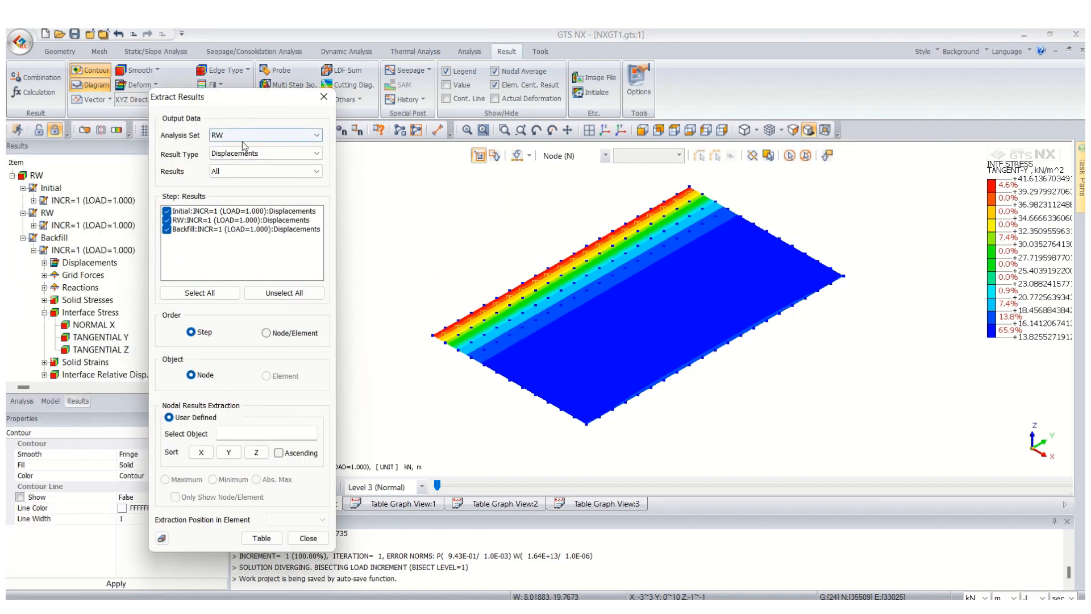
click(239, 153)
click(236, 211)
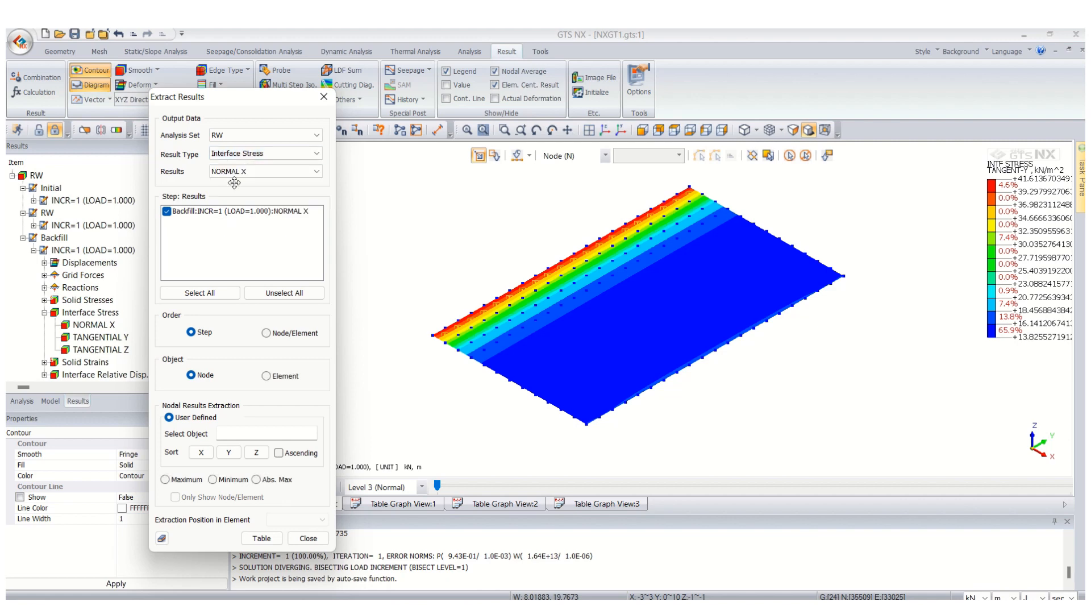
click(256, 171)
click(255, 190)
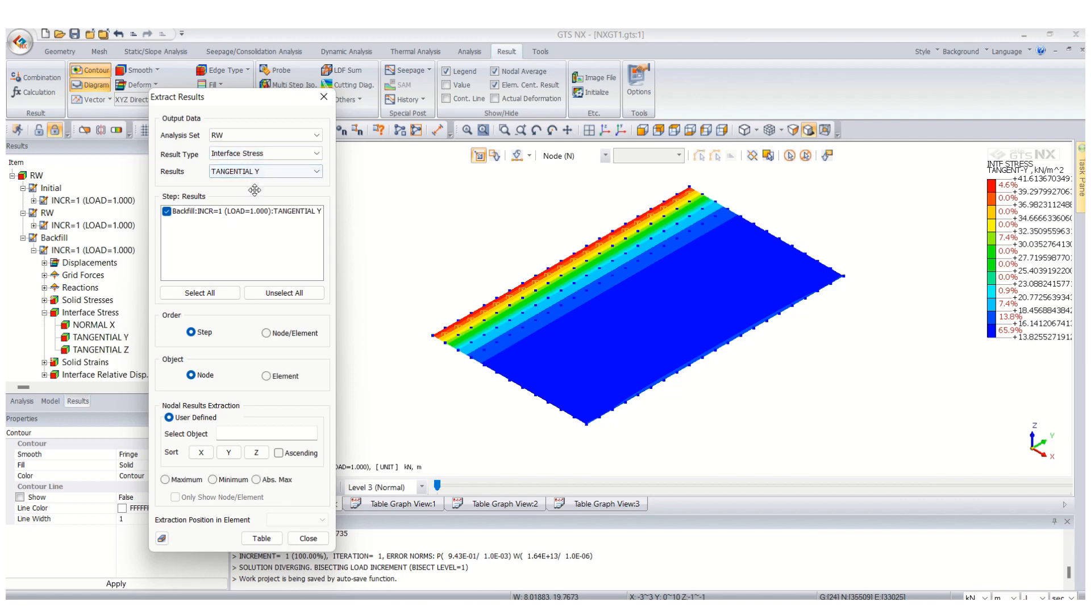
click(266, 333)
Step: Select the row of base interface nodes at Y = 4 m, sort them by X, and generate the TANGENTIAL Y result table
click(706, 131)
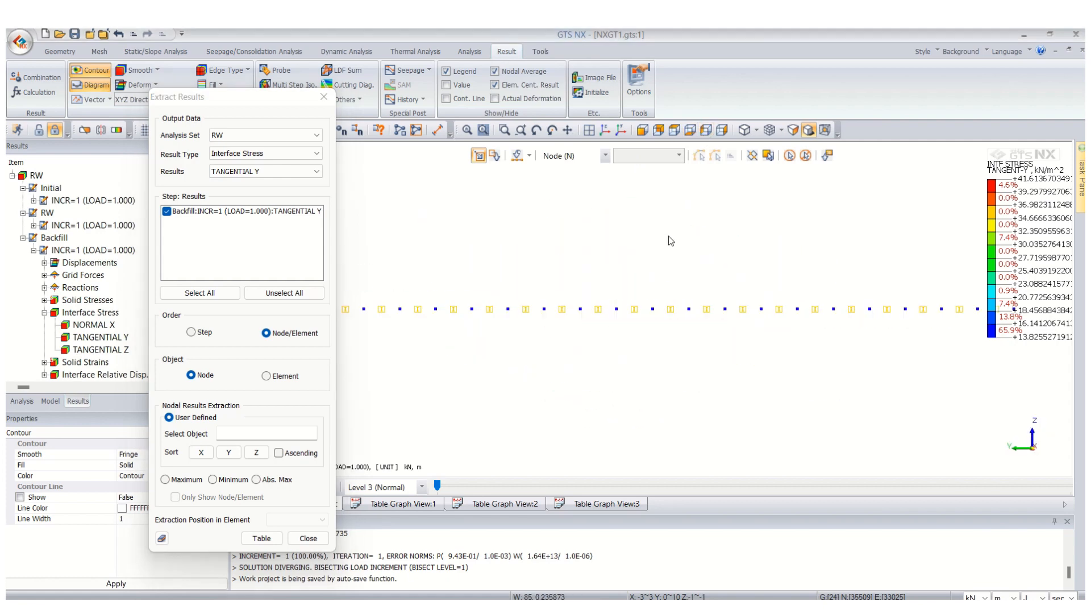
drag(733, 300, 753, 340)
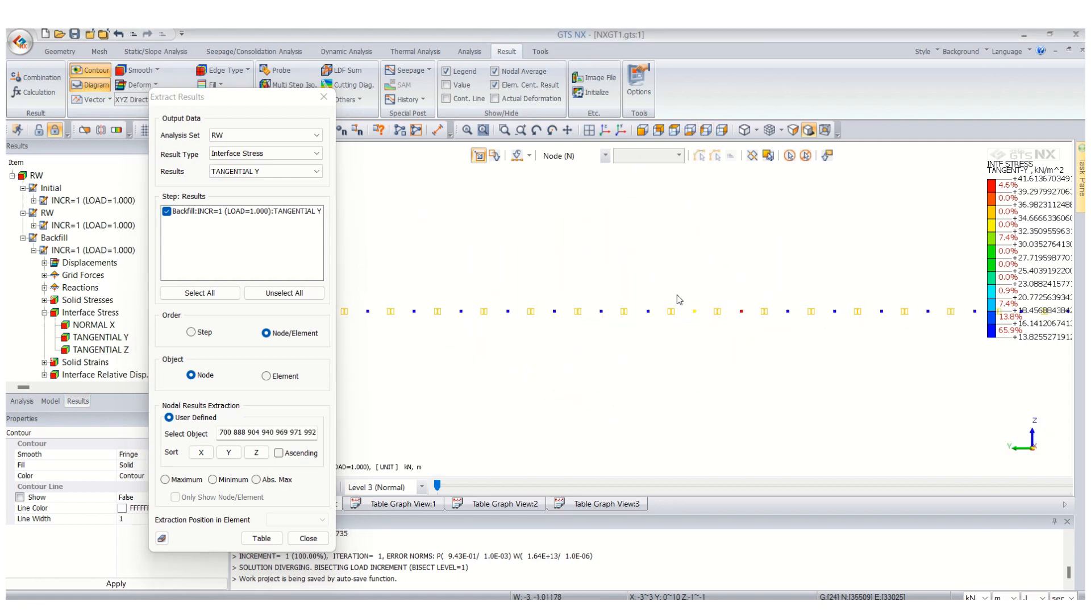
click(605, 130)
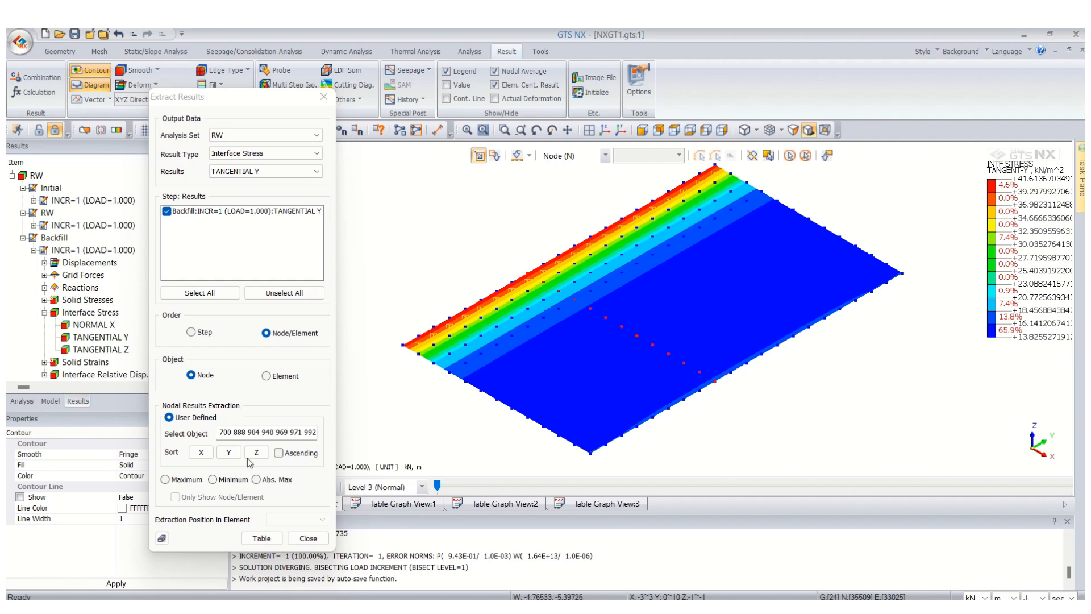
click(200, 453)
click(262, 538)
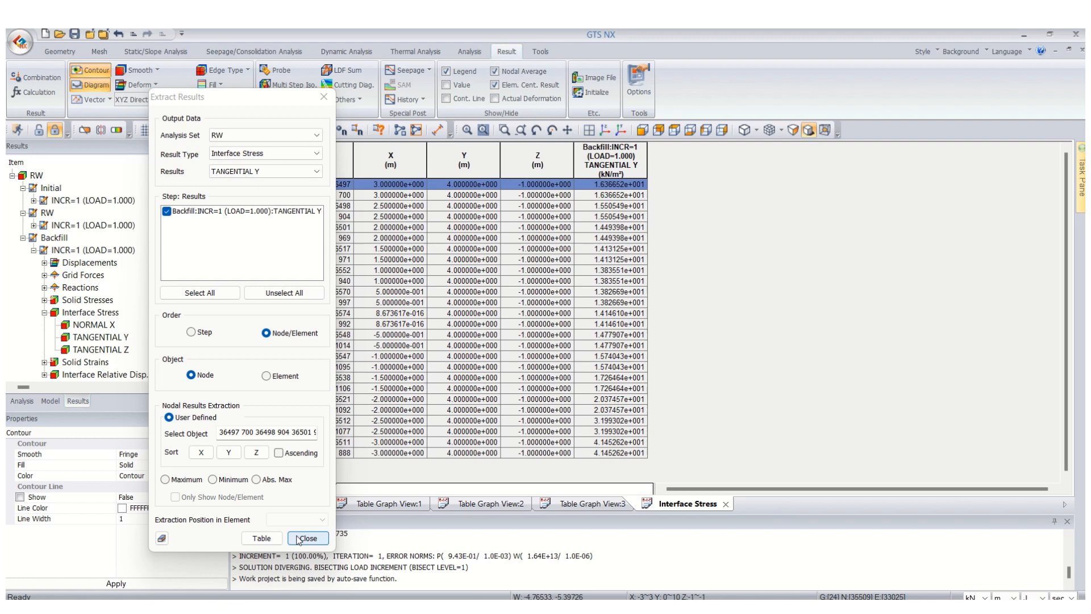
click(307, 538)
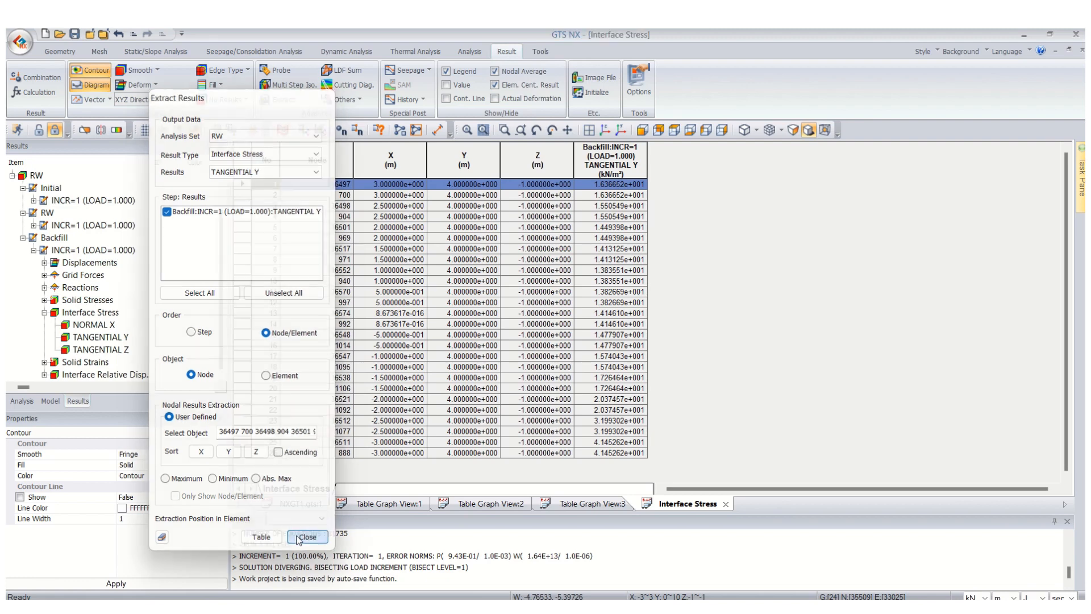
Step: Export the X coordinate and TANGENTIAL Y stress columns to an Excel file named Tangential Y Base
click(394, 165)
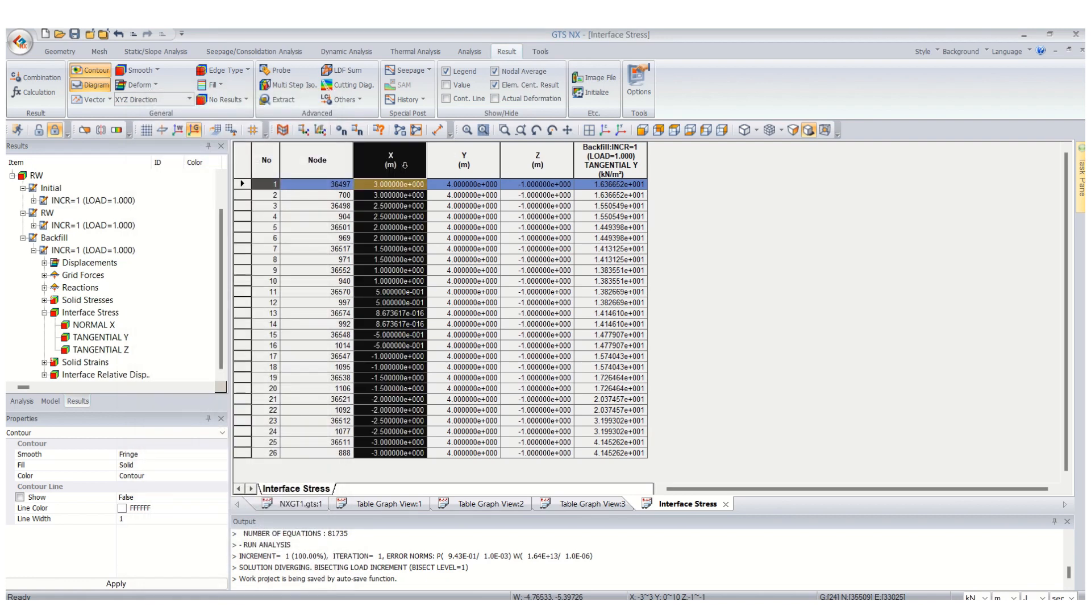
ctrl+click(616, 165)
right_click(616, 164)
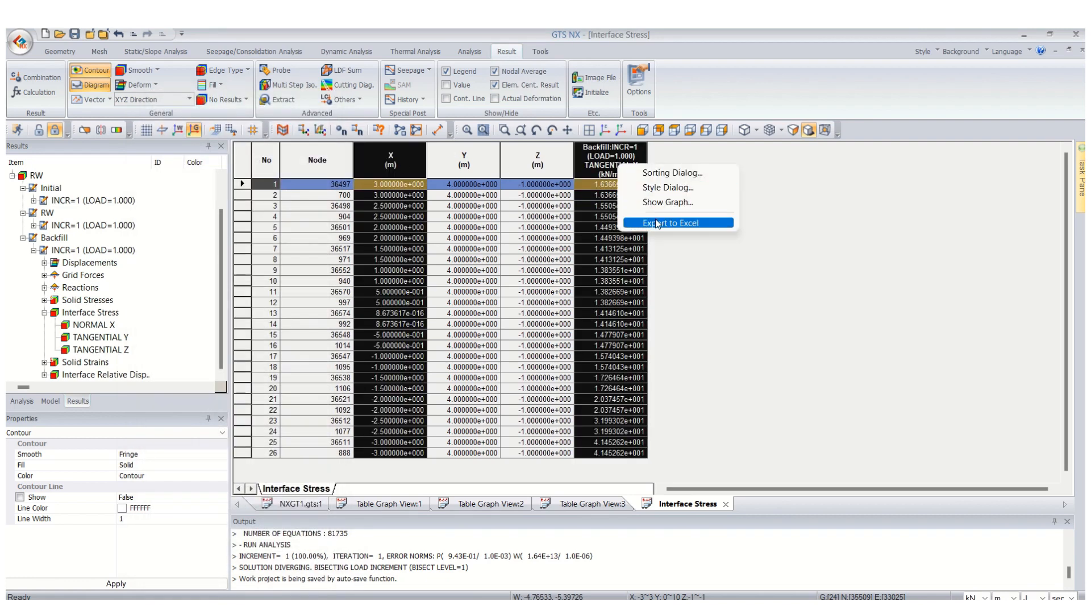
click(655, 221)
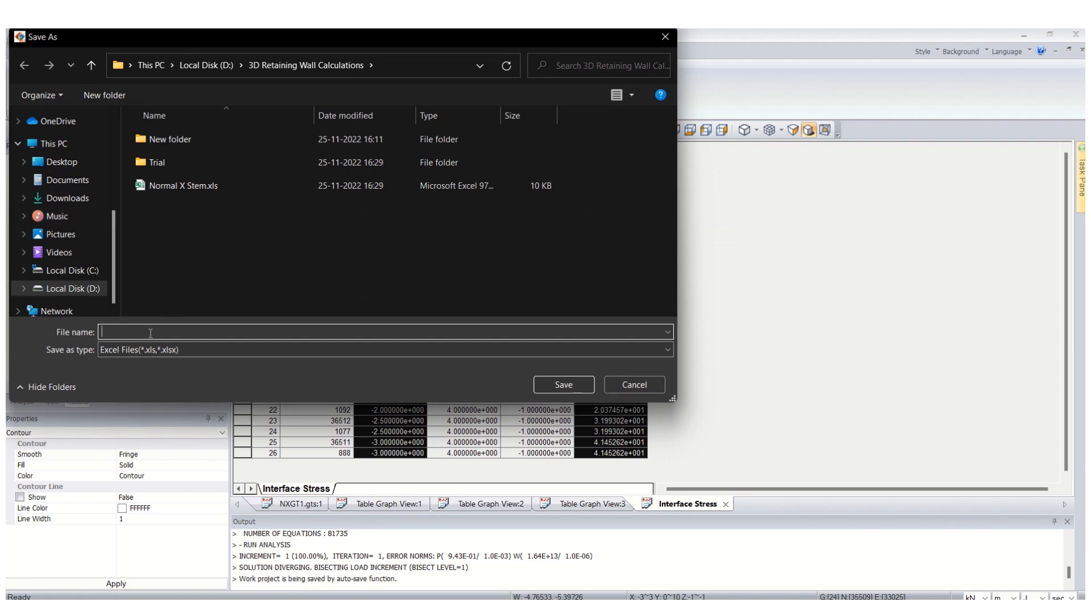
text(Tangential Y Base)
click(566, 385)
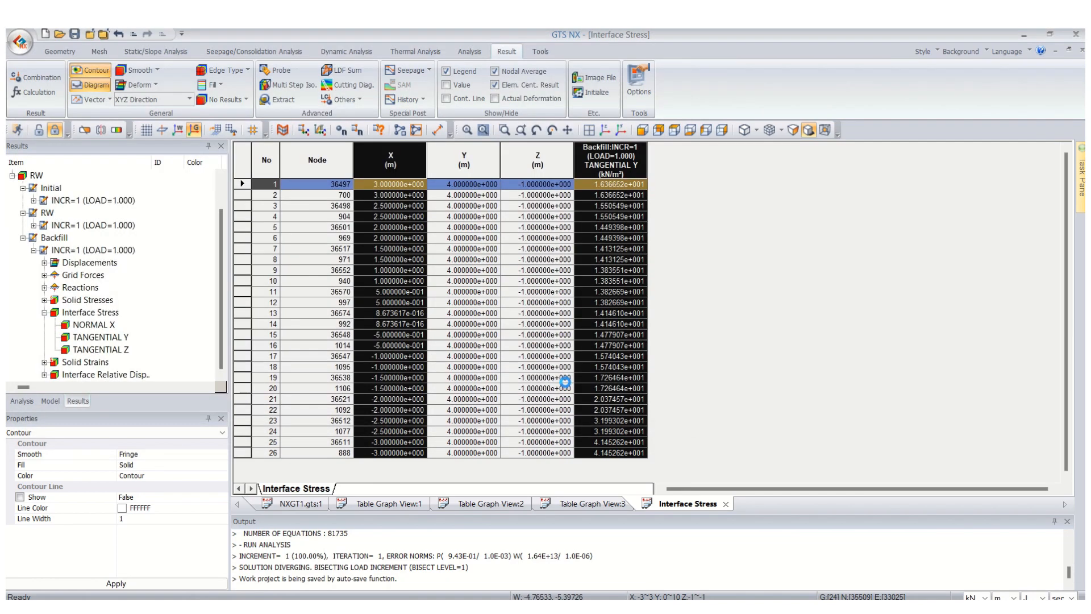
Step: Switch to the Tangential Y Base workbook in Excel, maximize it, and review the extracted stresses along the base
mouse_move(816, 609)
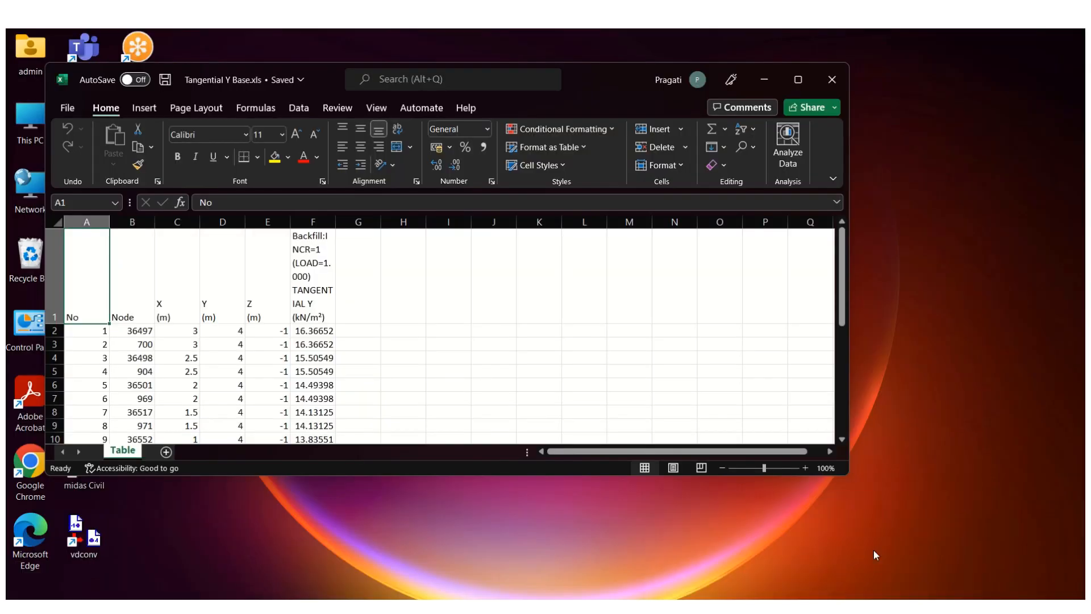
click(874, 550)
click(797, 78)
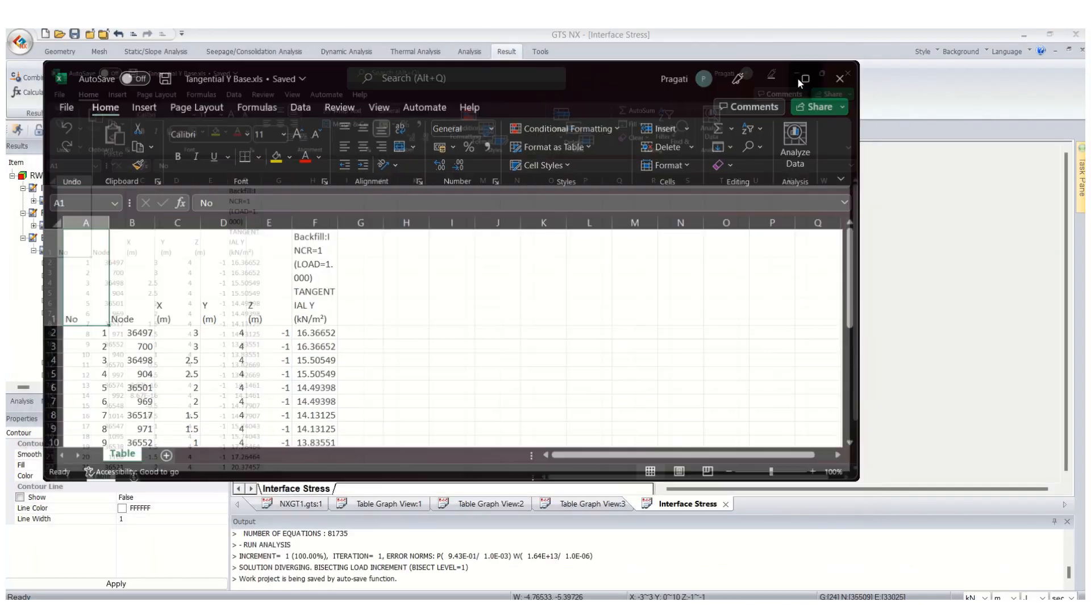
scroll(270, 319, down, 2)
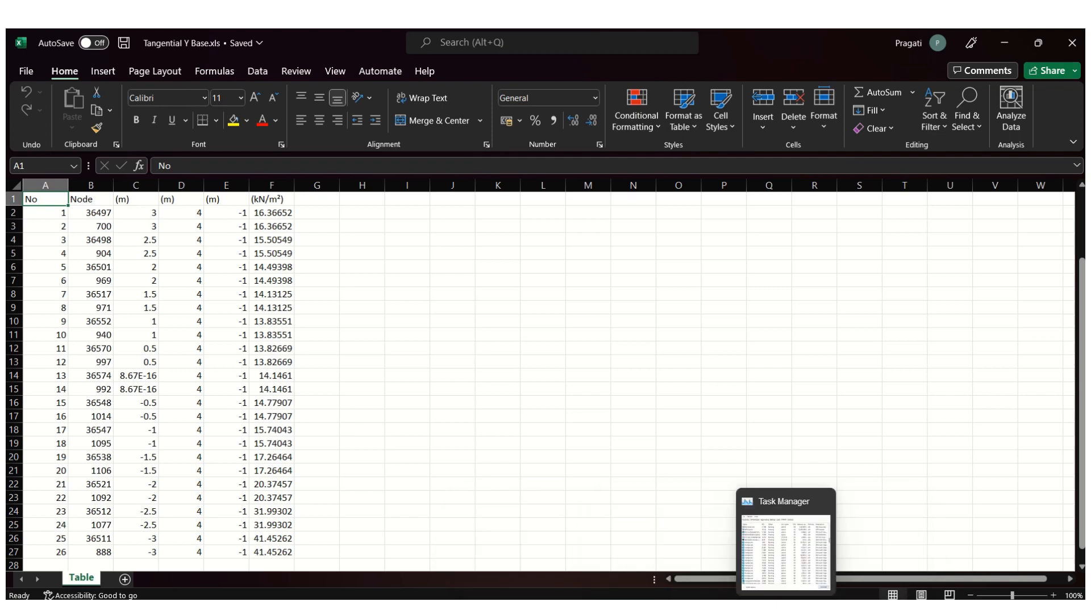
Step: Bring up the Normal X Stem workbook to review its stem stresses, and return to GTS NX
mouse_move(817, 604)
click(775, 565)
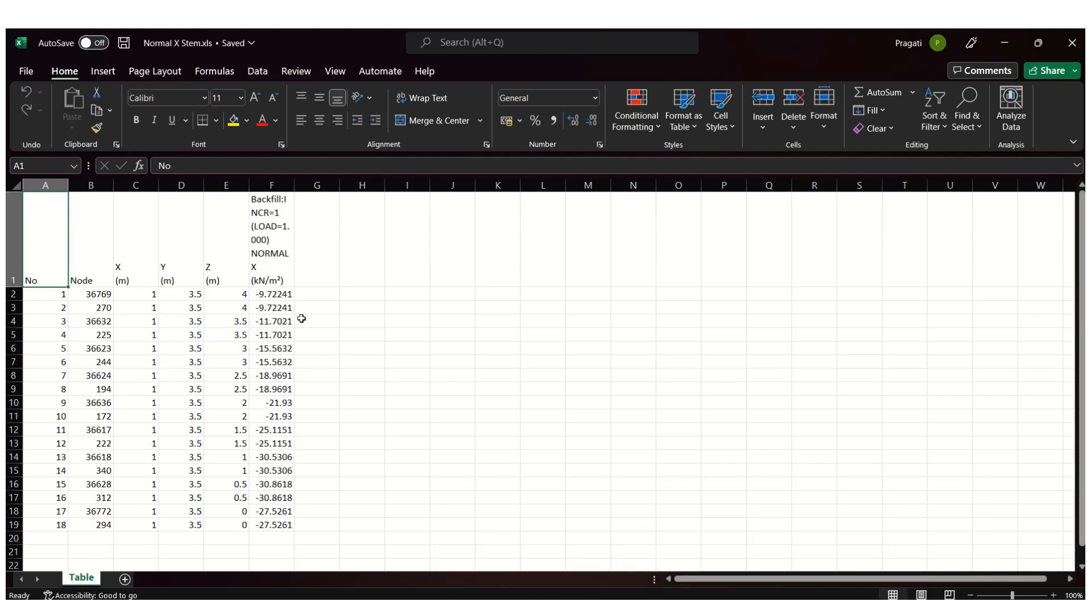
click(996, 42)
click(1003, 45)
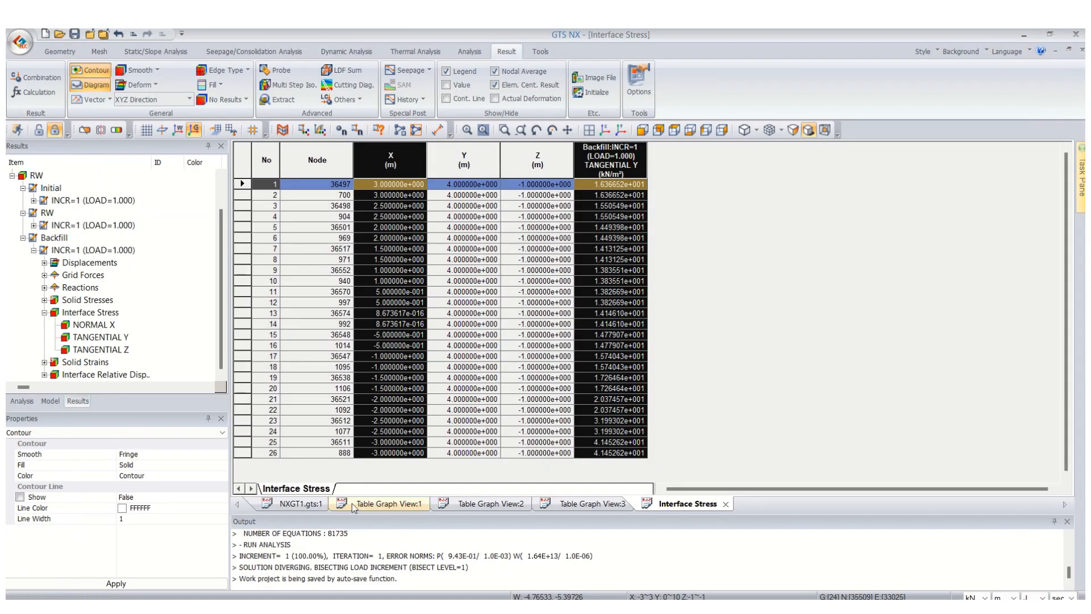
Step: Return to the NXGT1 model view, show all mesh sets, switch back to pre-processing mode, and view the wall from the front
click(300, 503)
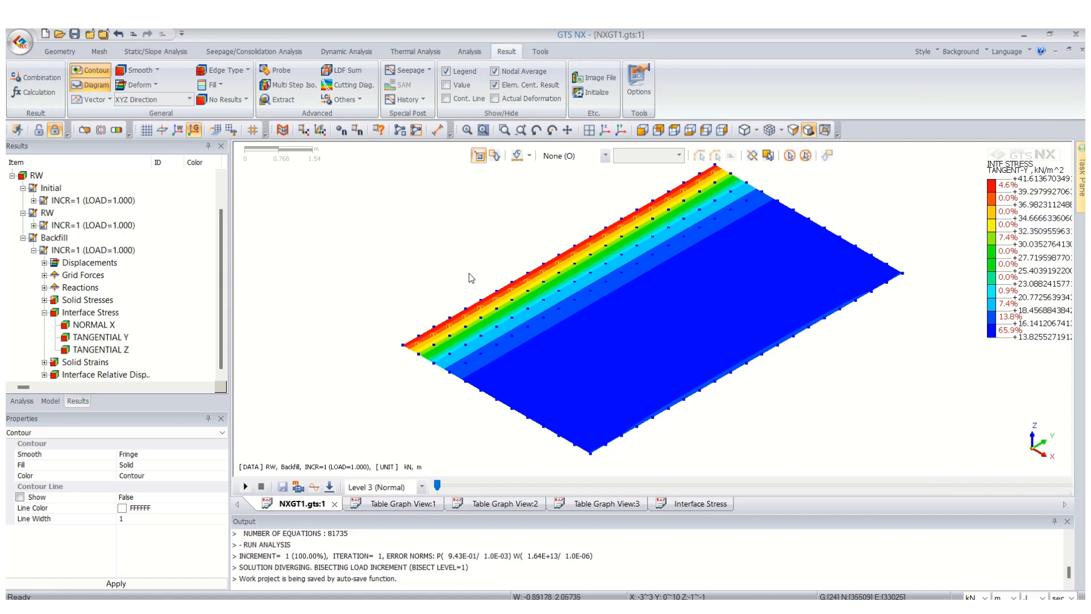
click(47, 403)
click(17, 250)
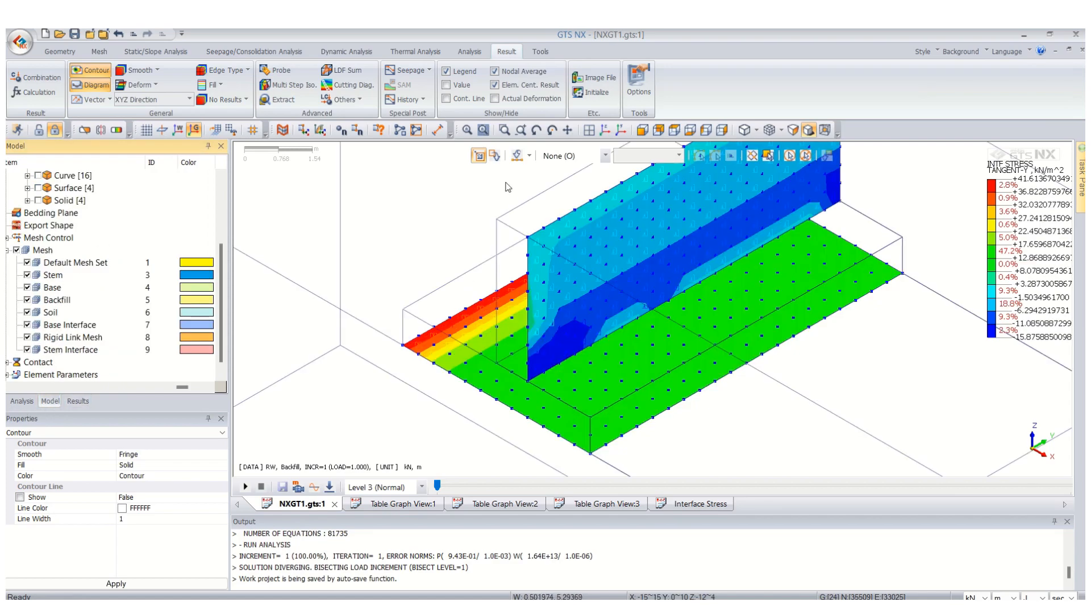
click(40, 132)
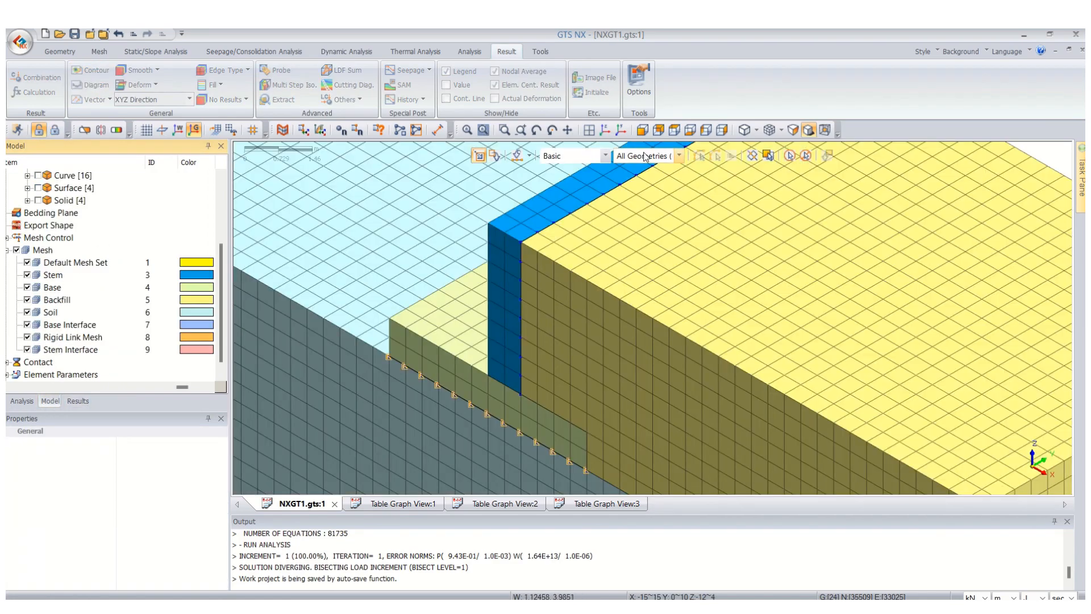
click(591, 131)
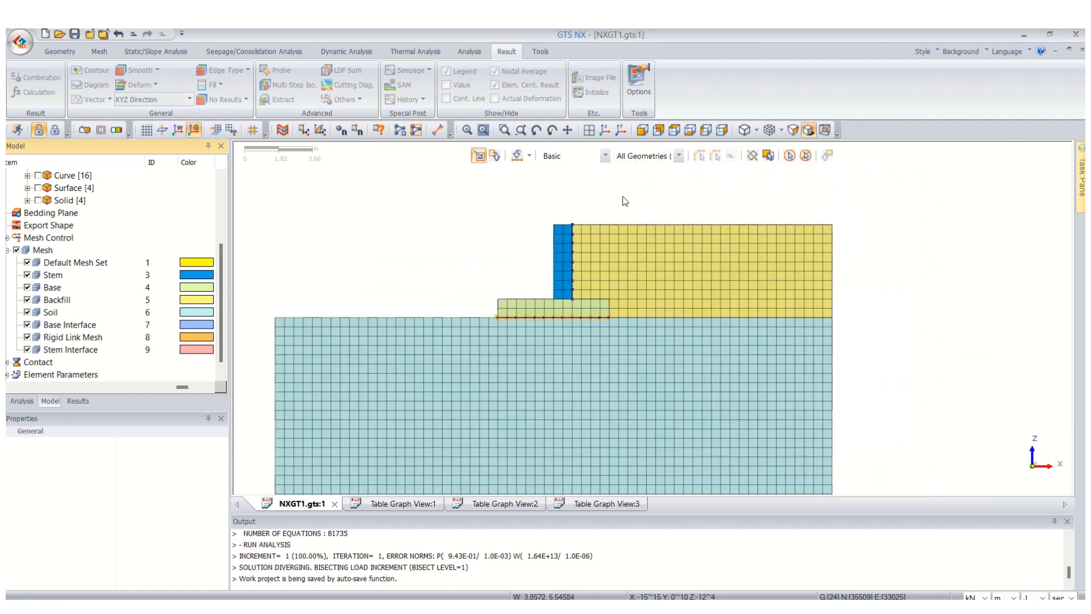
scroll(585, 228, up, 3)
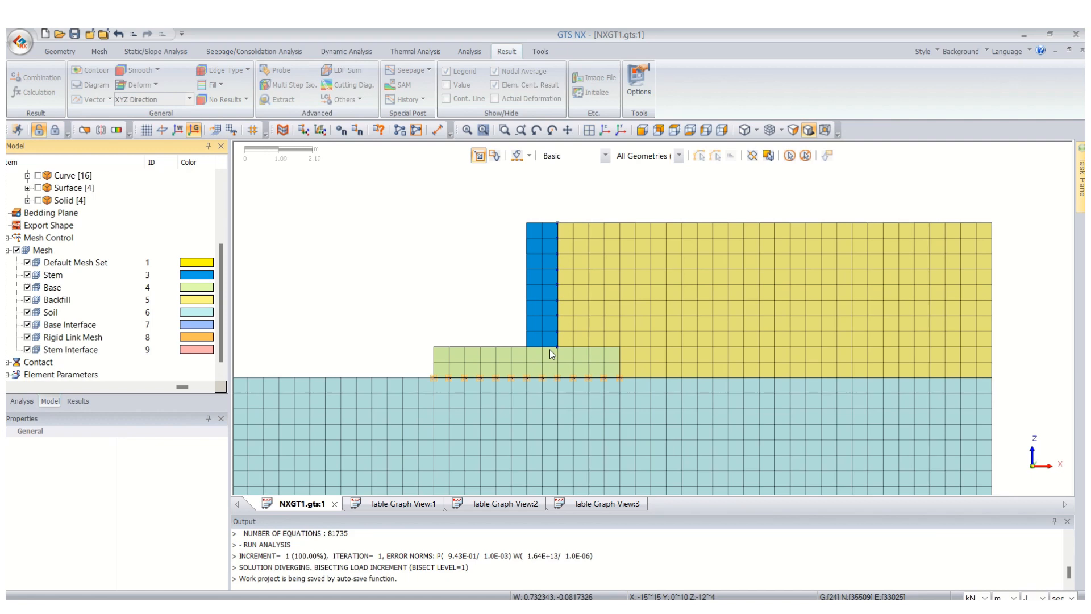
scroll(550, 349, up, 1)
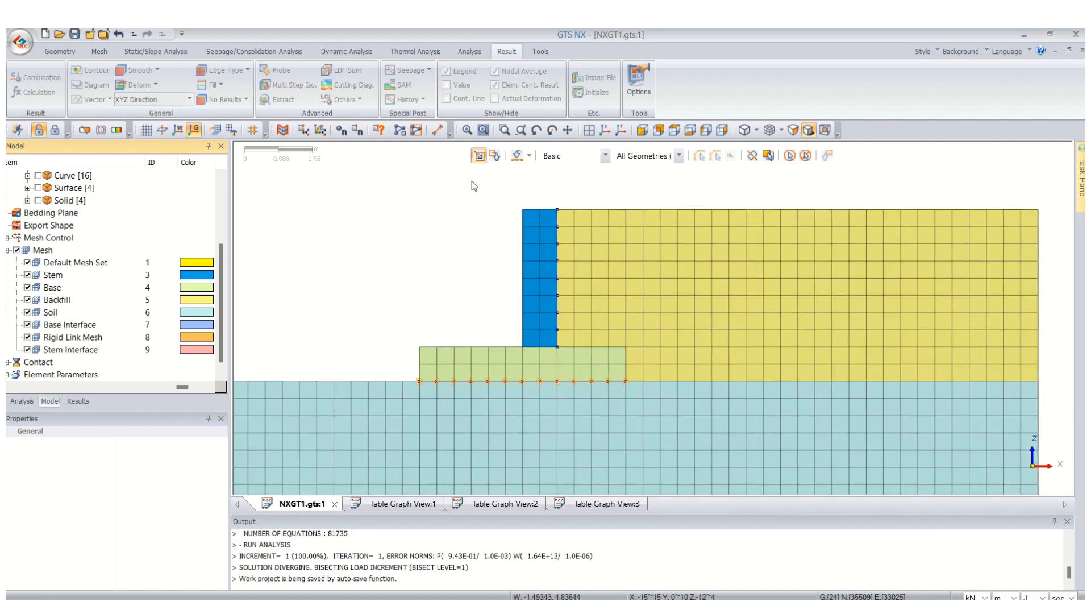
mouse_move(470, 52)
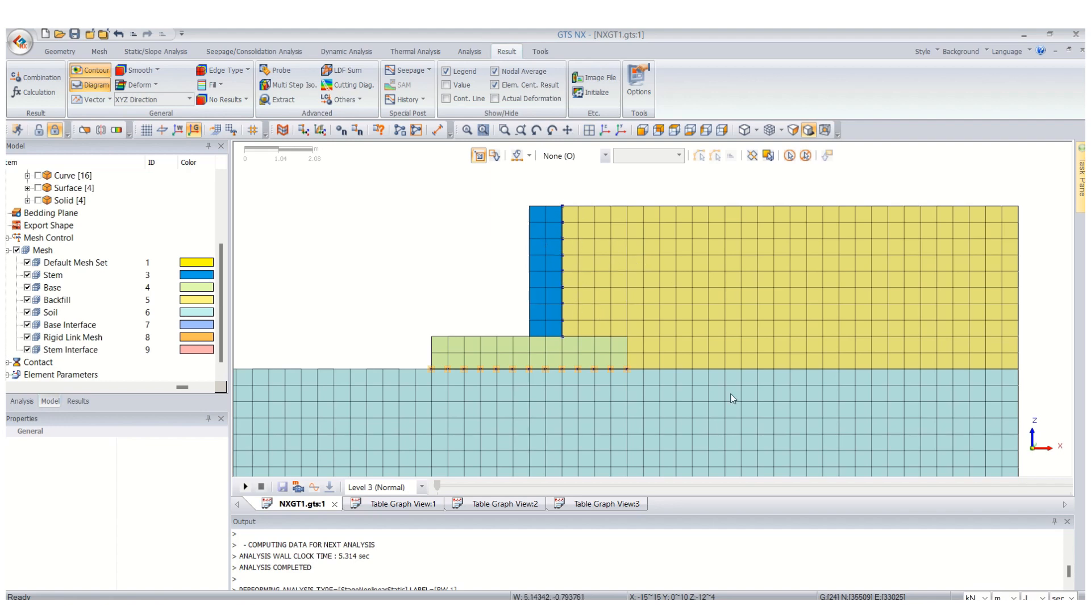
Step: Switch to the Normal X Stem workbook in Excel, examine the stem normal stresses over the height, and return to GTS NX
mouse_move(817, 607)
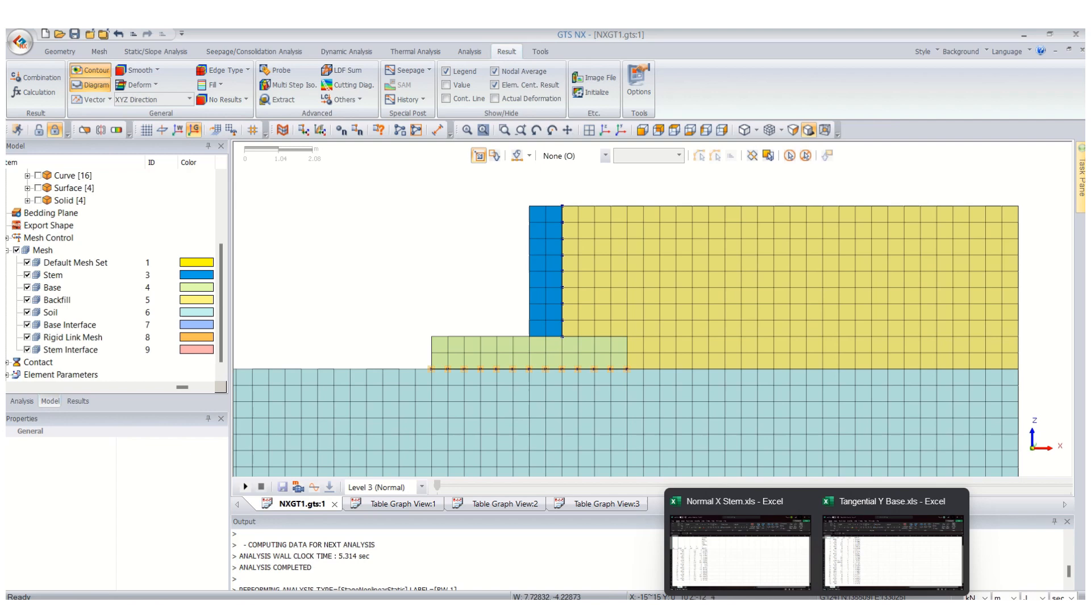
click(722, 510)
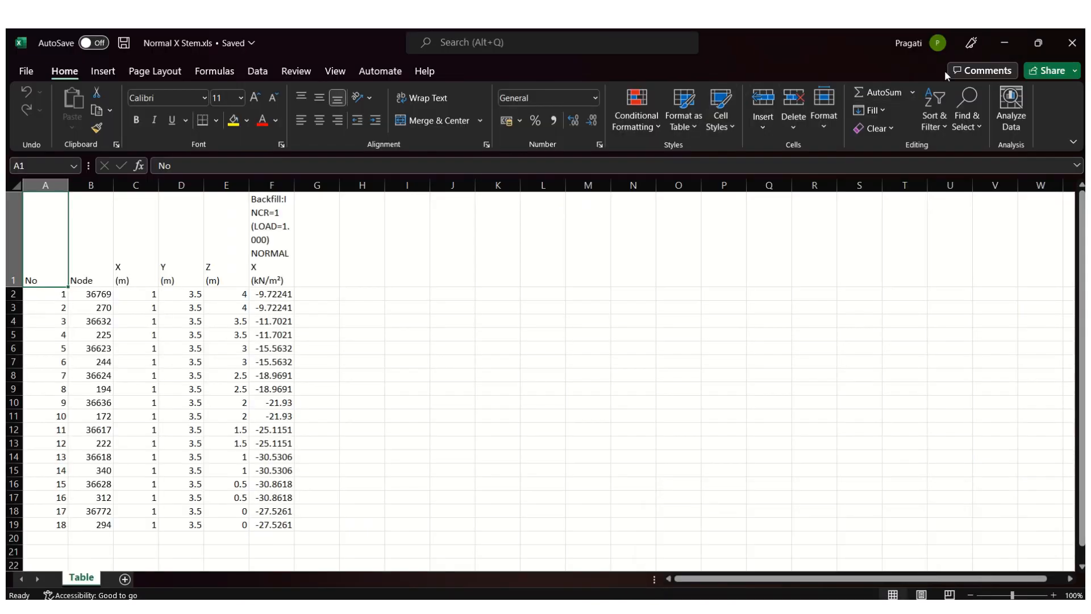
click(1004, 43)
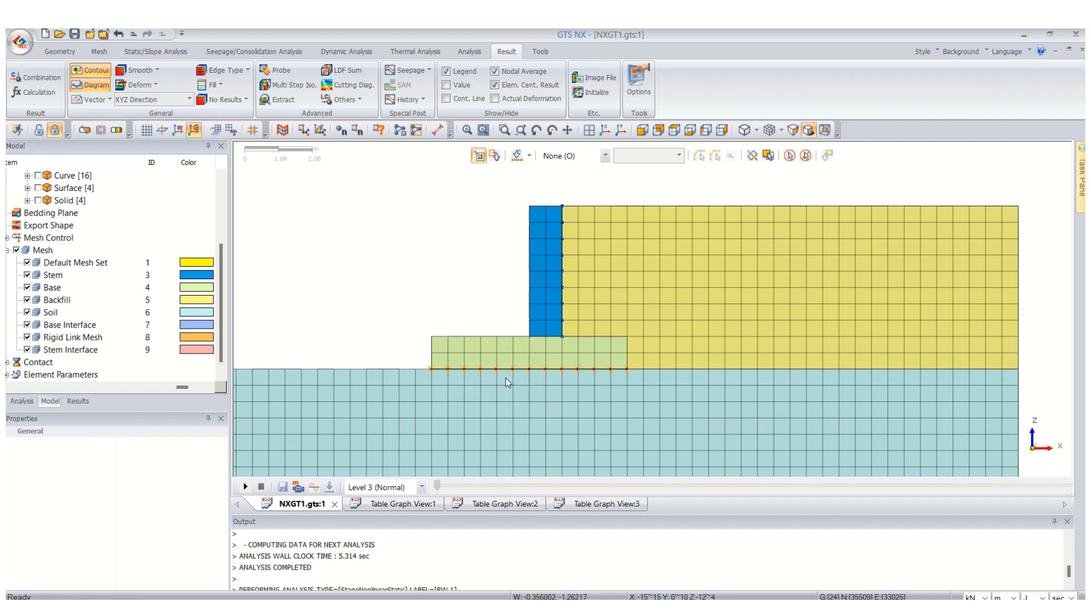
Step: Hide all mesh sets except Base Interface and display it in an isometric view
click(18, 250)
click(27, 325)
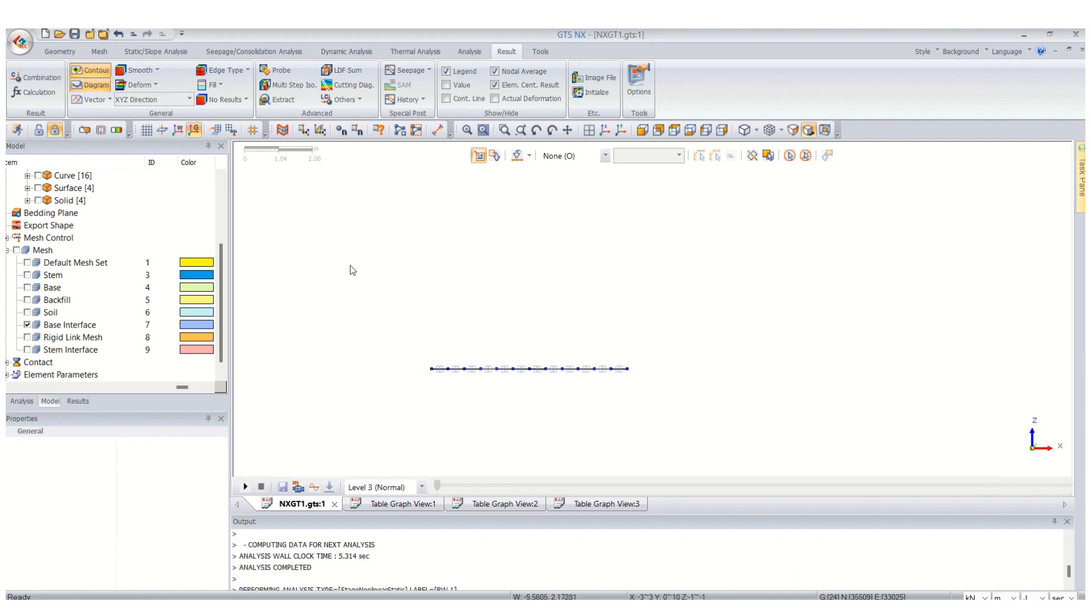
click(605, 131)
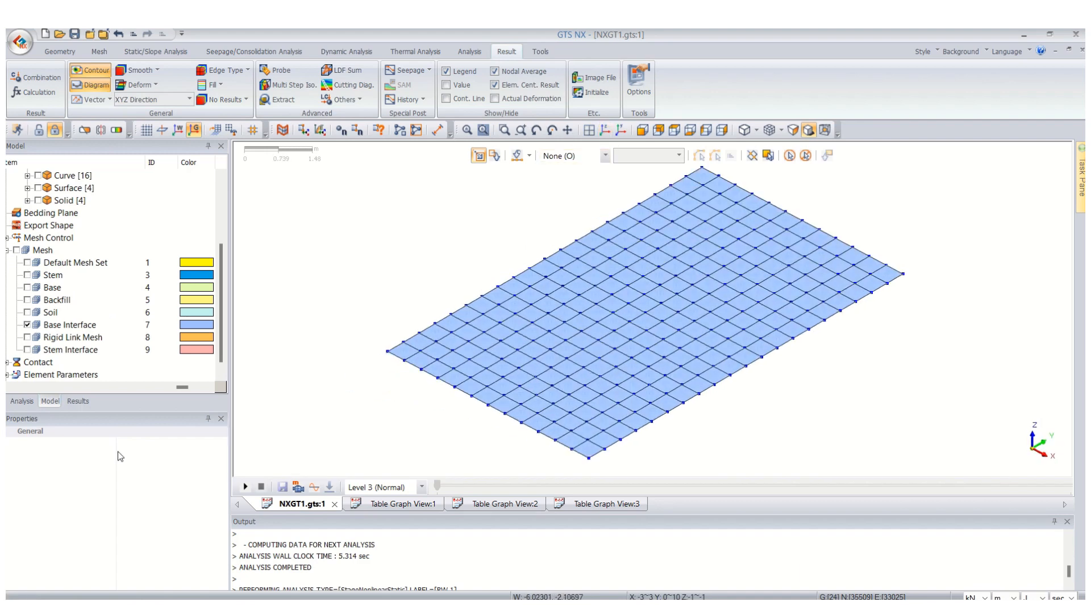
Step: Display the Backfill stage's Normal X interface stress contour on the base interface
click(78, 401)
click(34, 287)
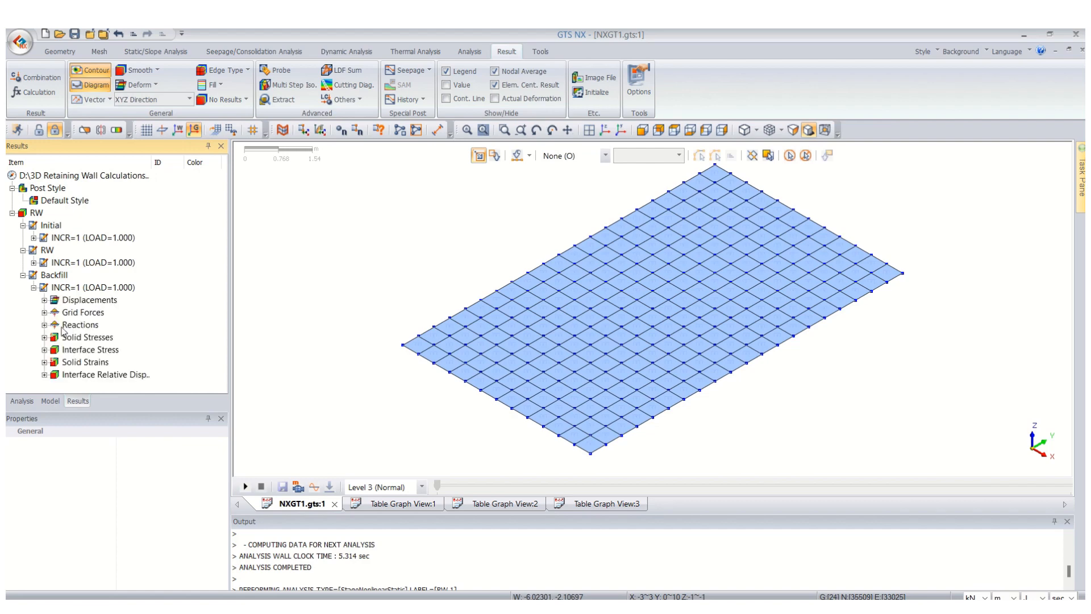
click(44, 350)
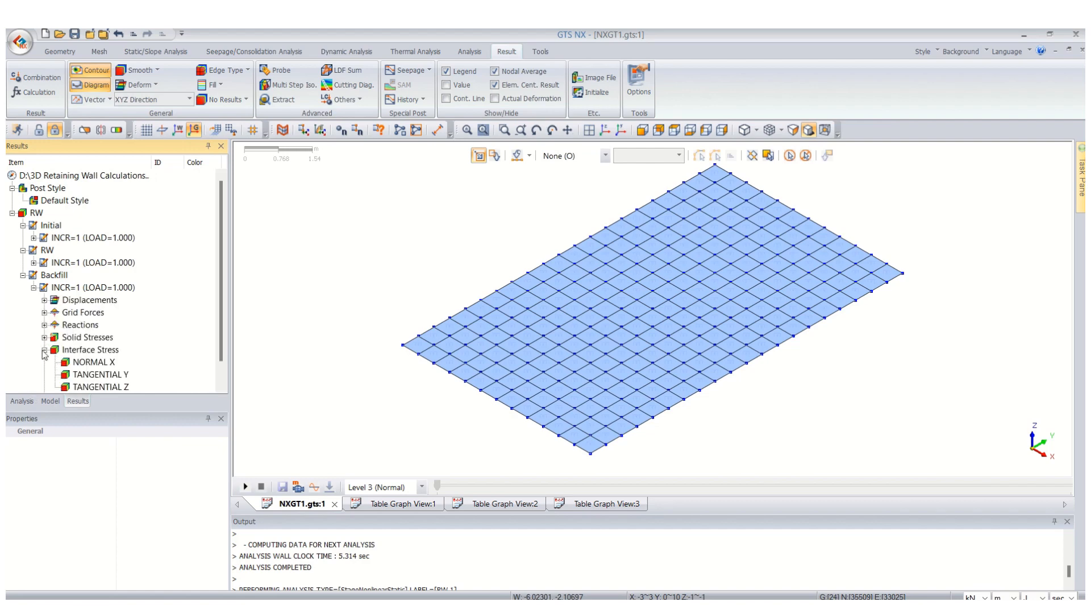
scroll(119, 350, down, 3)
double_click(100, 337)
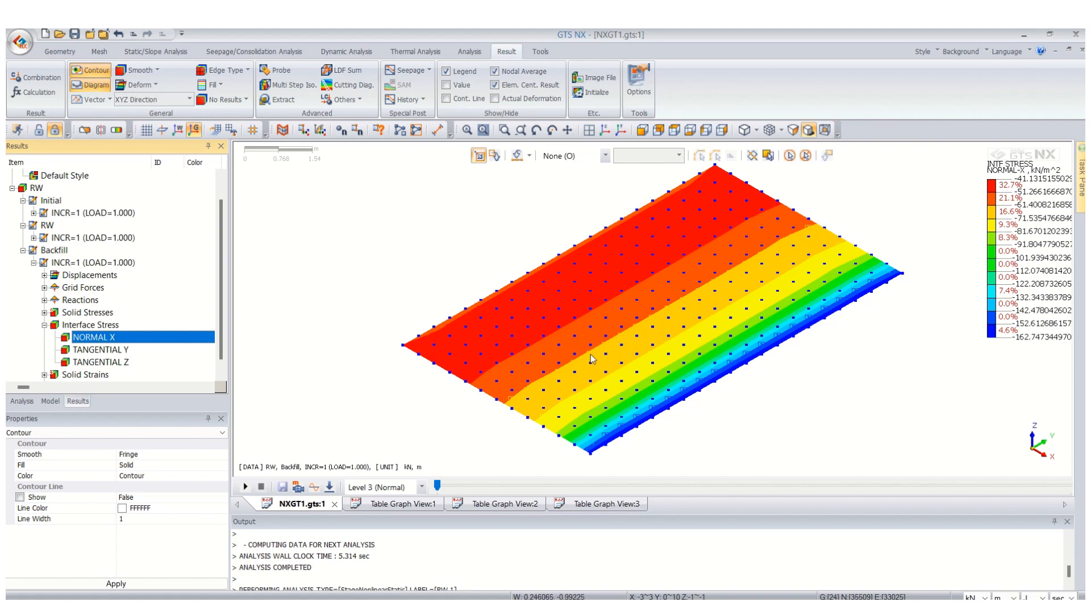
scroll(591, 358, down, 1)
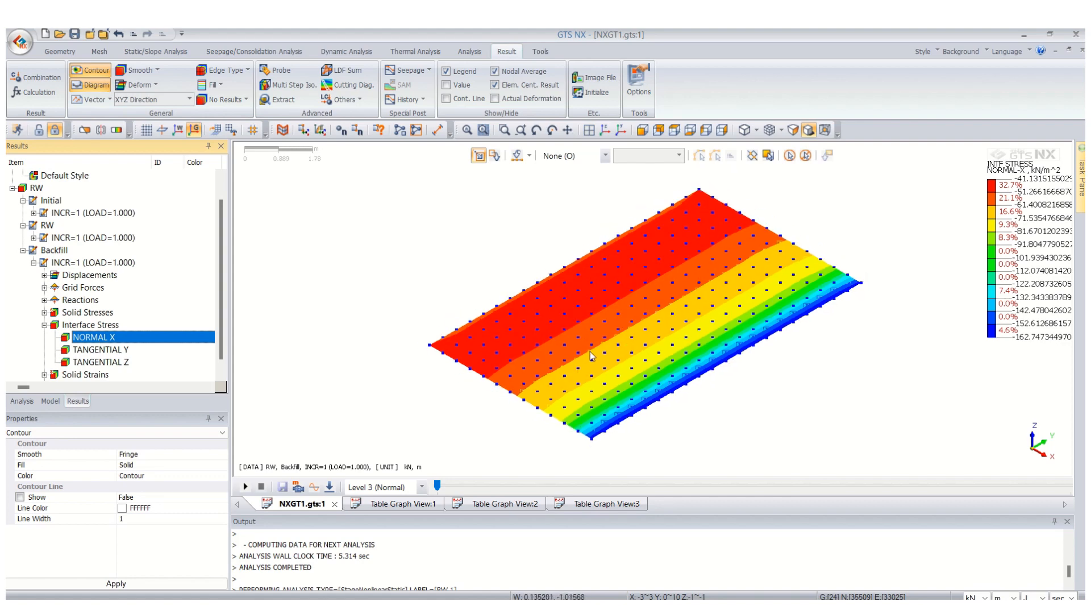
Step: Set up a result extraction for analysis set RW with Interface Stress, Normal X, at the Backfill stage, ordered by Node/Element
click(278, 104)
drag(57, 146, 185, 88)
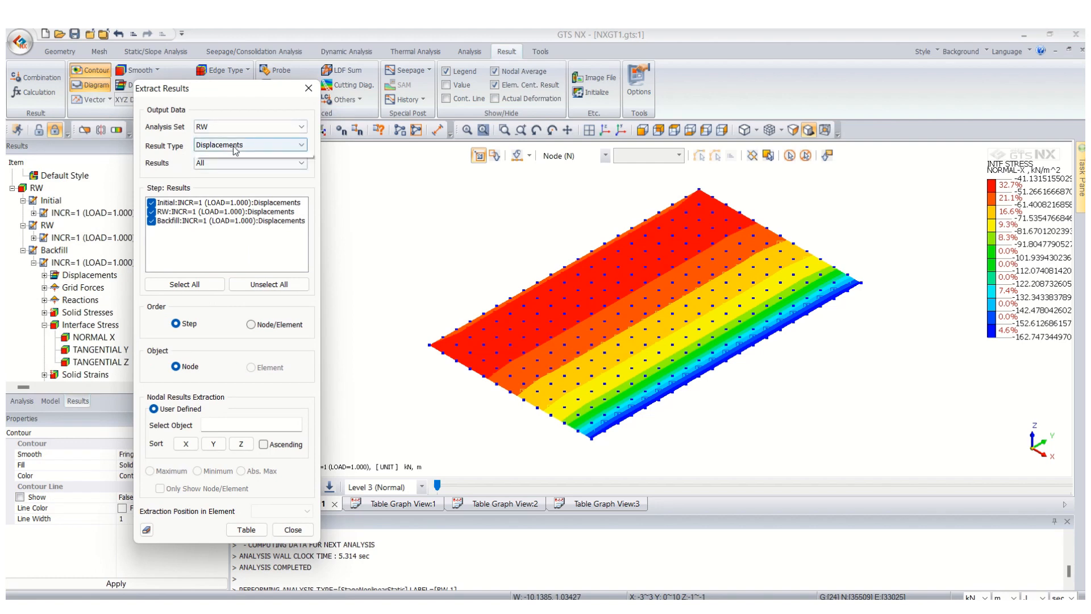
click(235, 146)
click(221, 178)
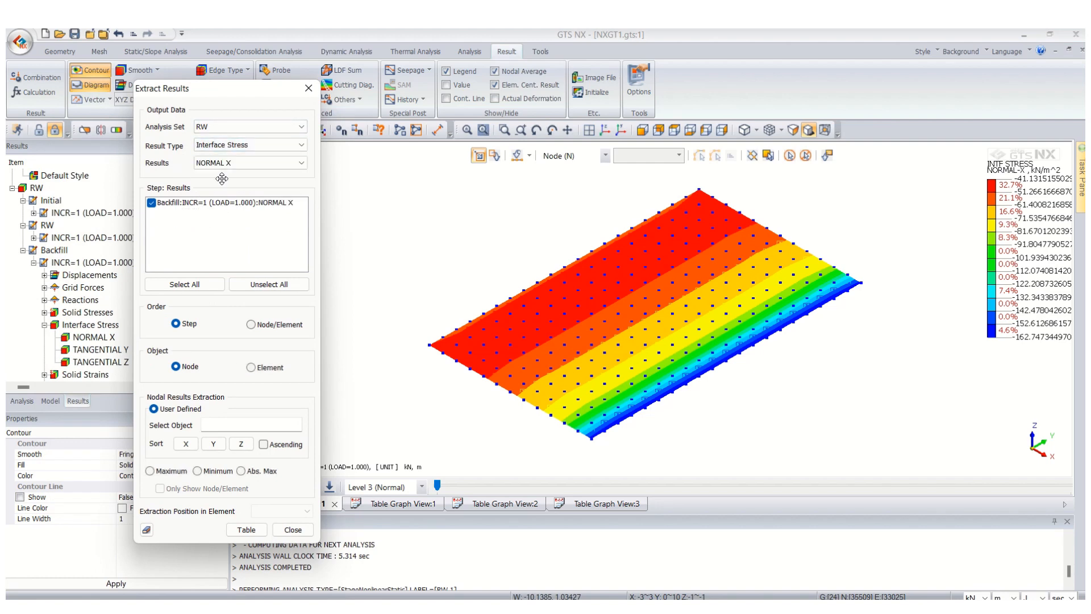
click(253, 325)
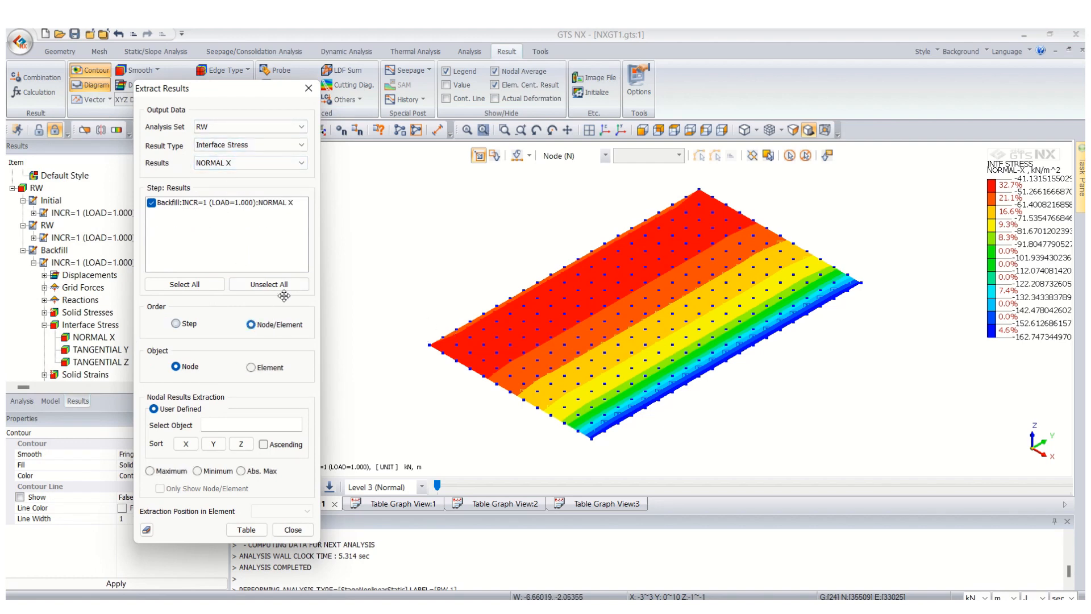
Step: Select the line of base interface nodes at Y = 4 m, sort them by X, and generate the stress table
click(689, 130)
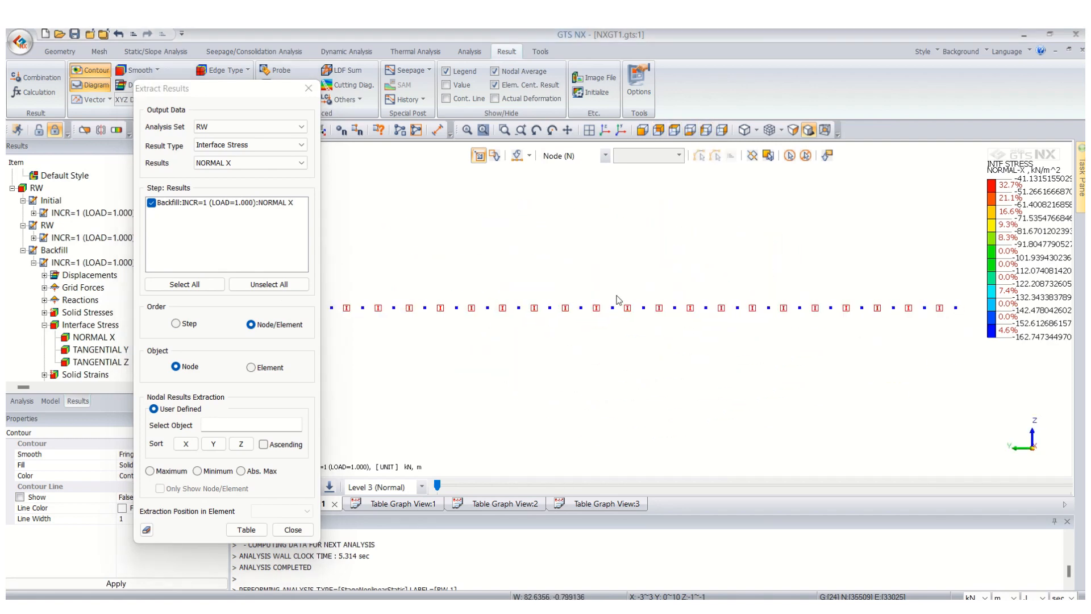
click(706, 307)
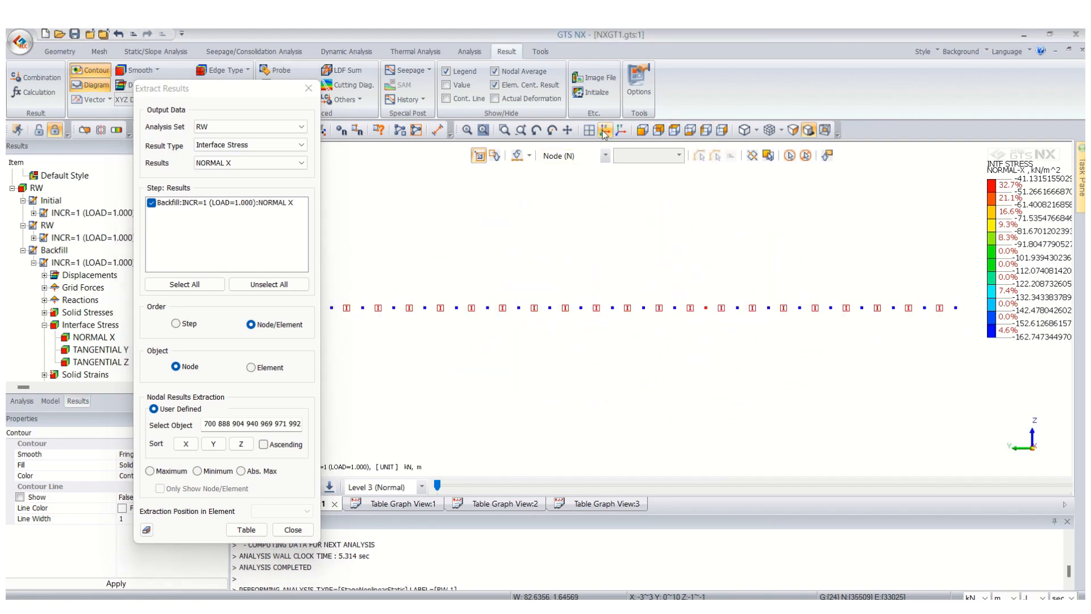
click(604, 131)
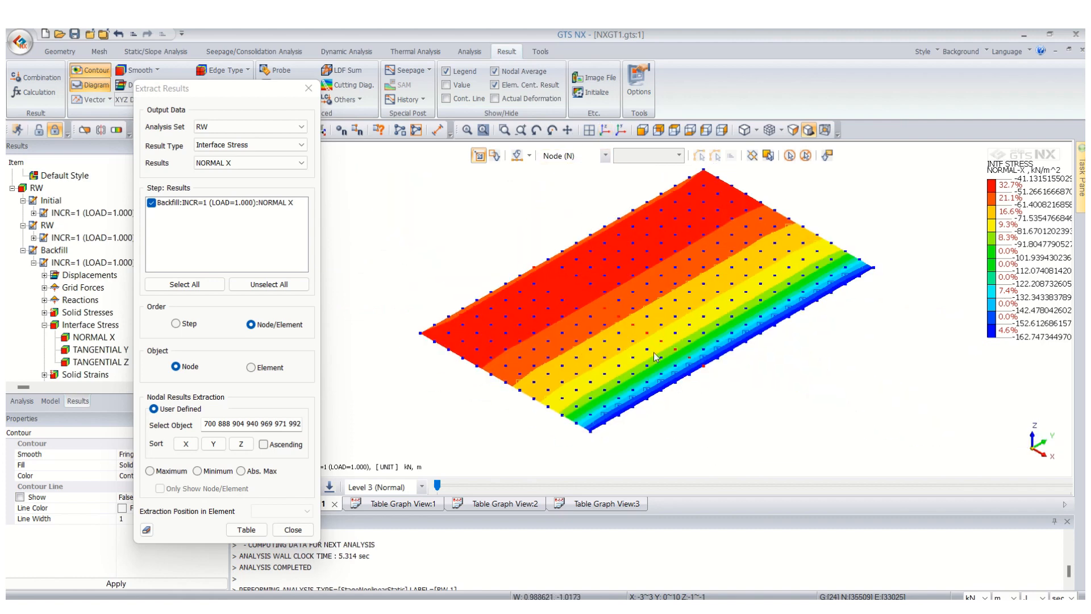
click(181, 448)
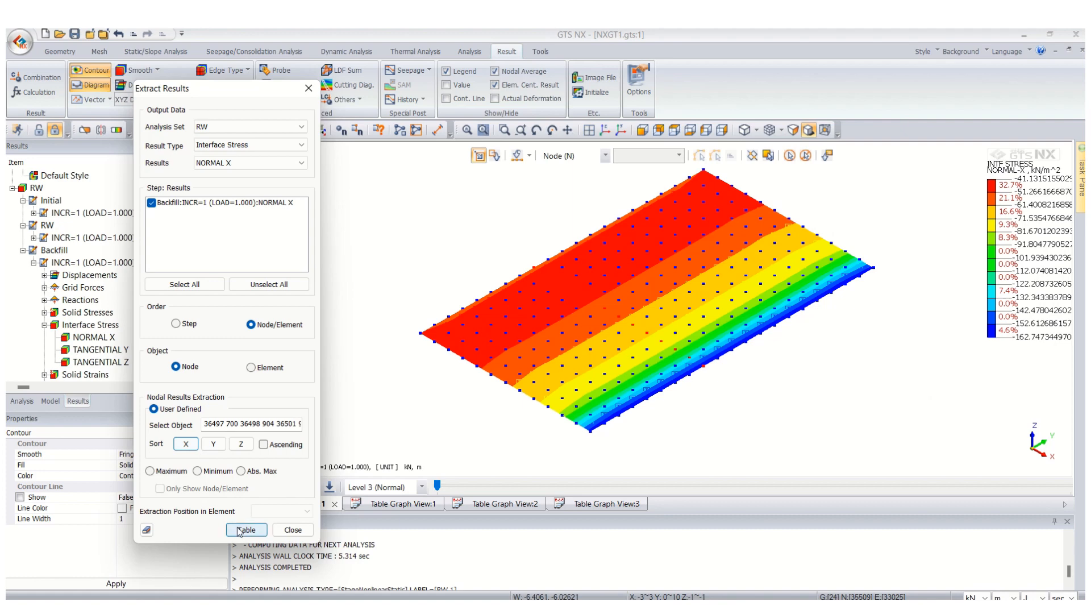
click(245, 529)
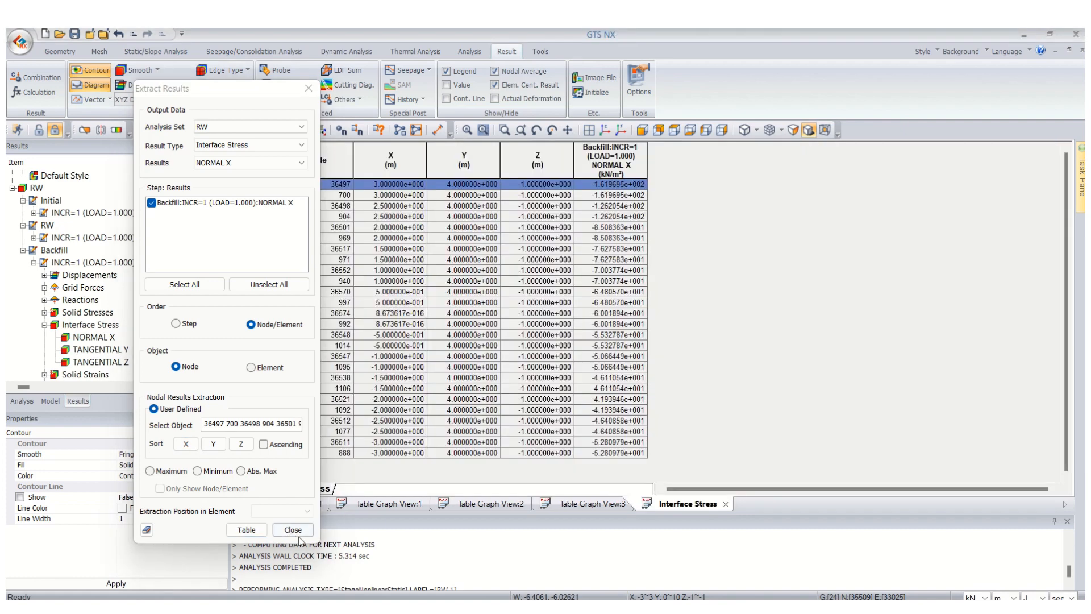
click(293, 530)
Step: Export the table with its X coordinate and Normal X columns selected to an Excel file named Normal X Base
click(396, 168)
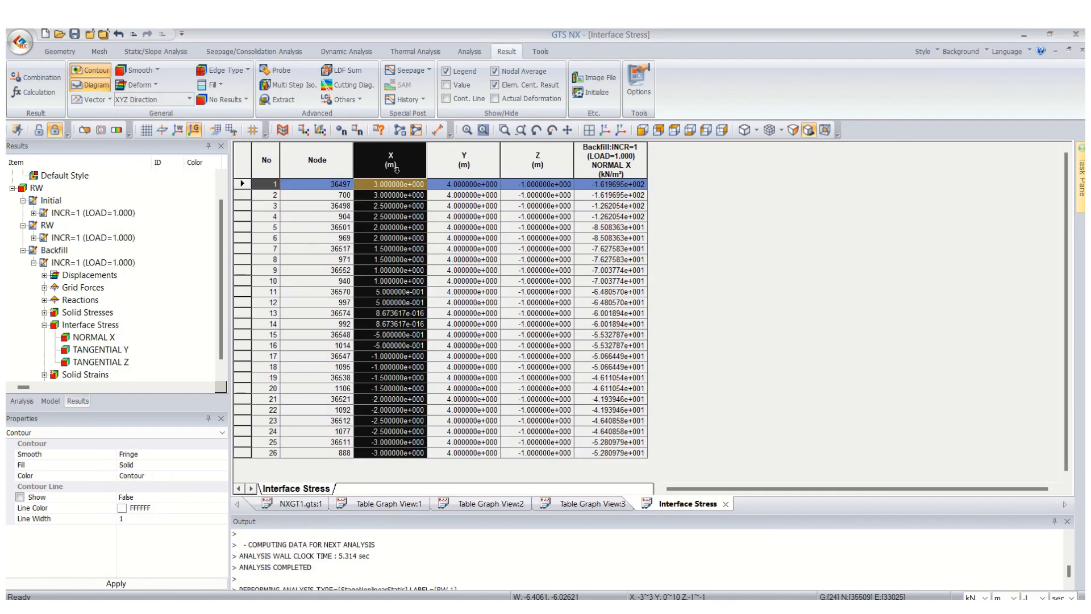
ctrl+click(621, 156)
right_click(621, 157)
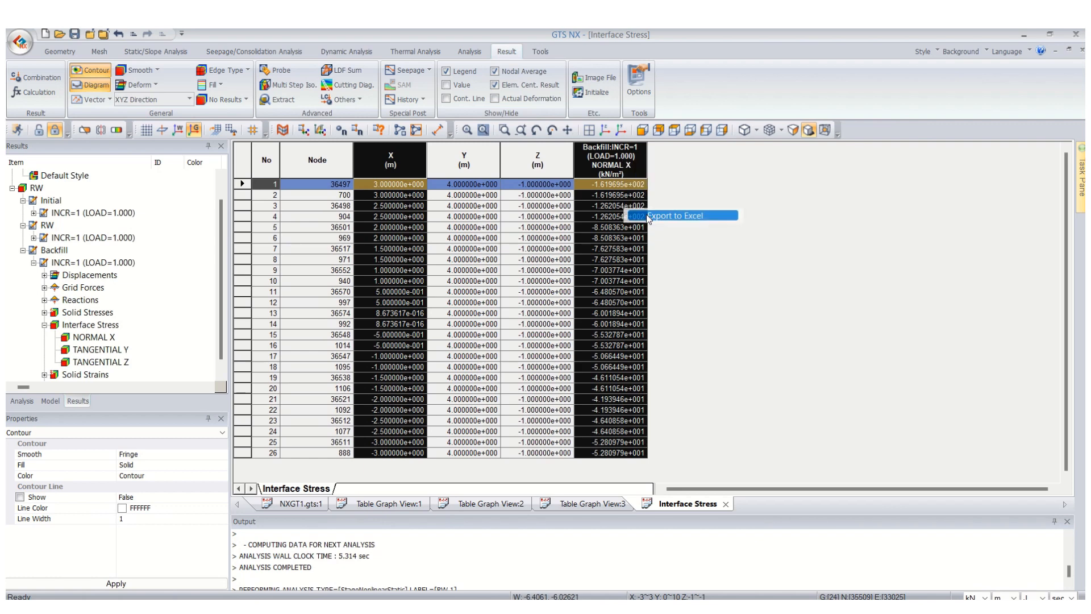
click(699, 216)
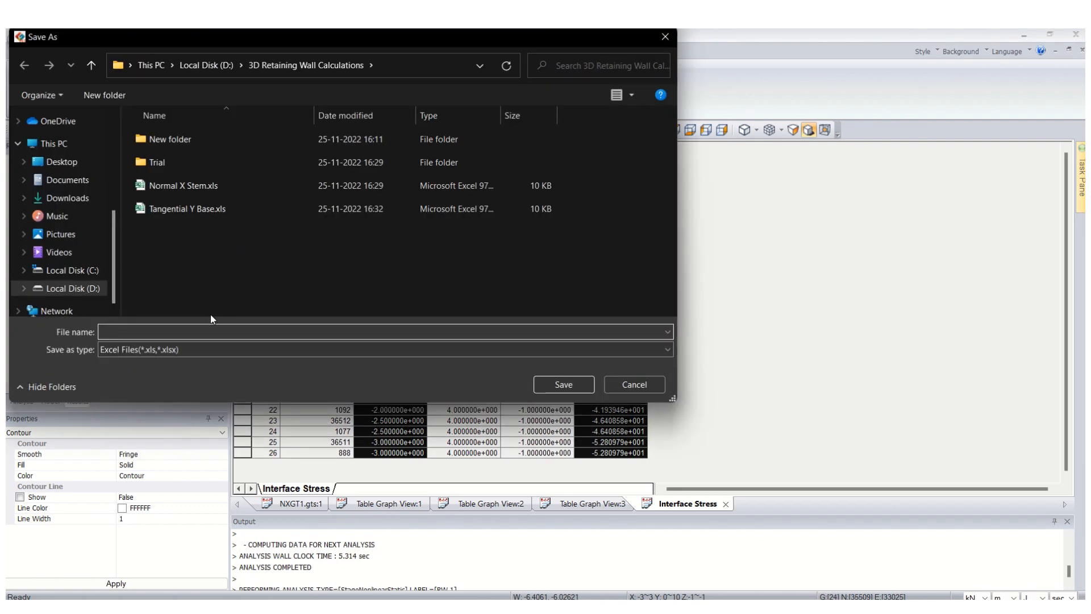
text(Norma)
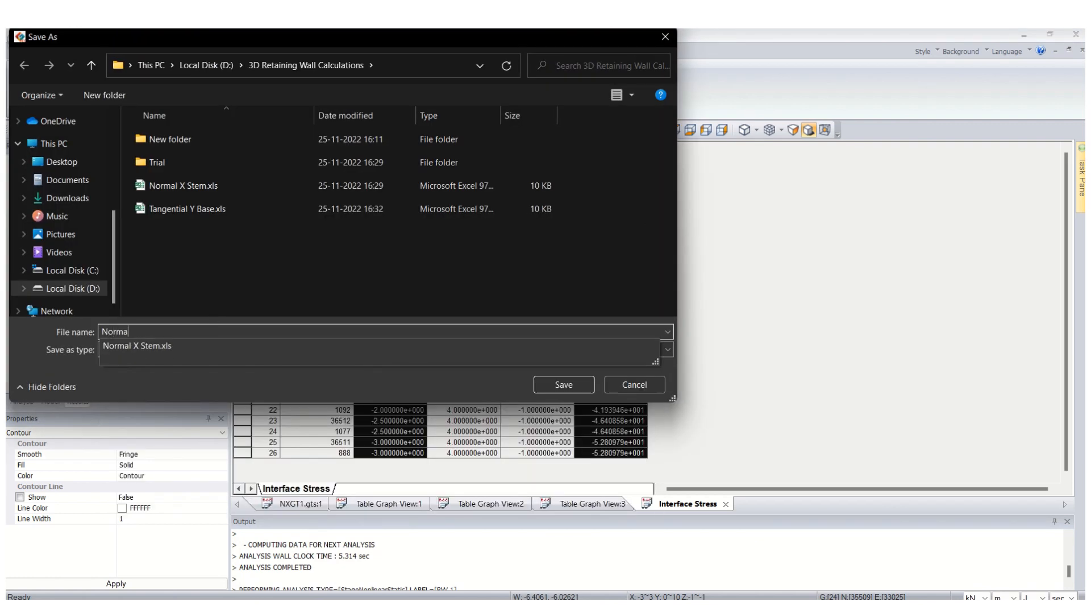
text(l X Base)
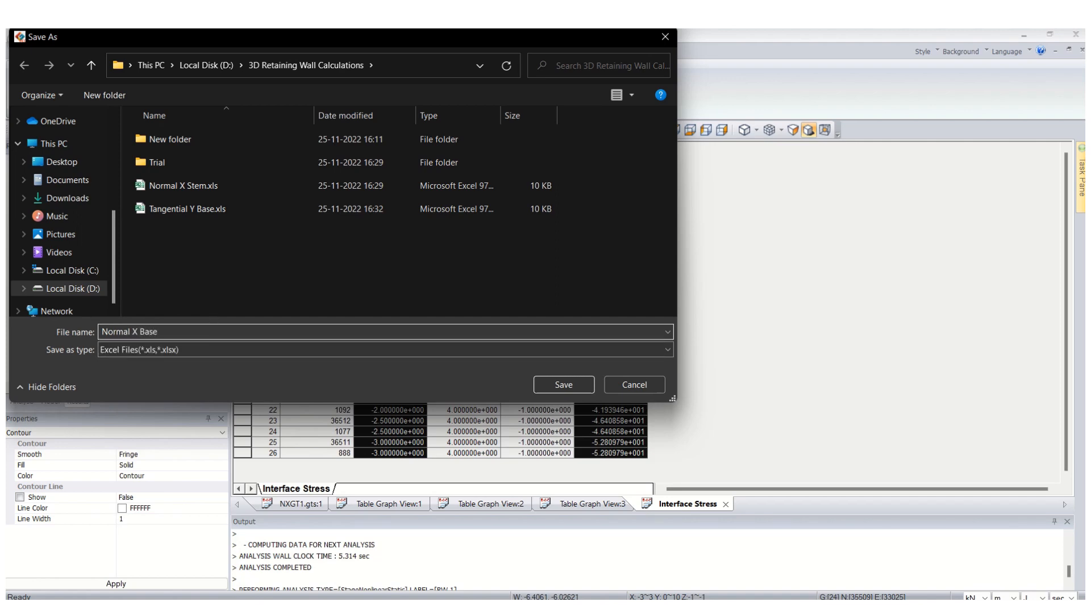
click(559, 384)
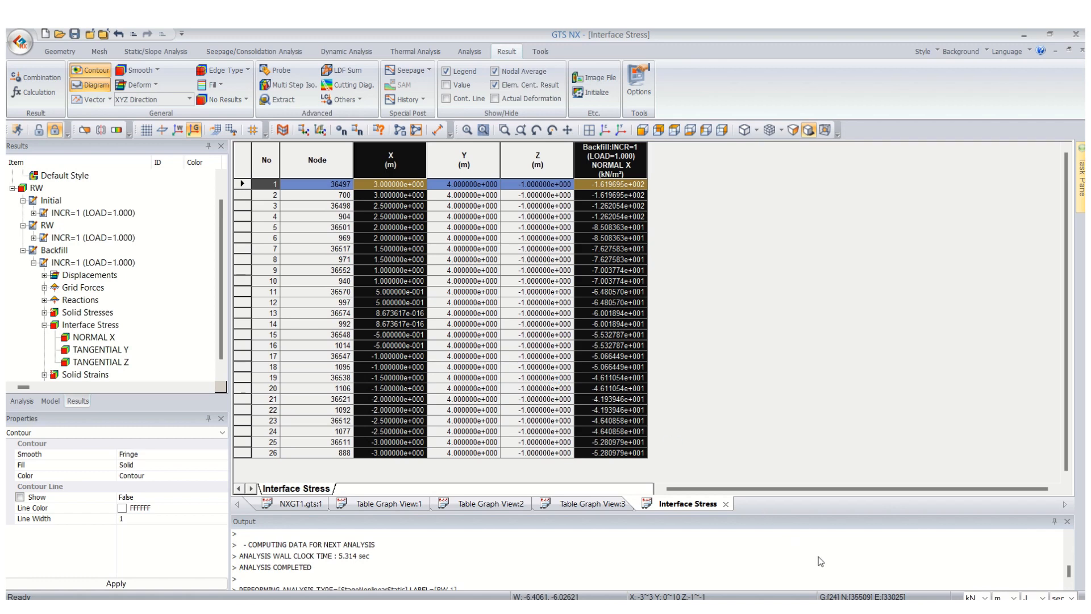
Step: Switch to the Normal X Base workbook in Excel, examine the normal stresses along the base width, and return to GTS NX
mouse_move(817, 608)
click(931, 554)
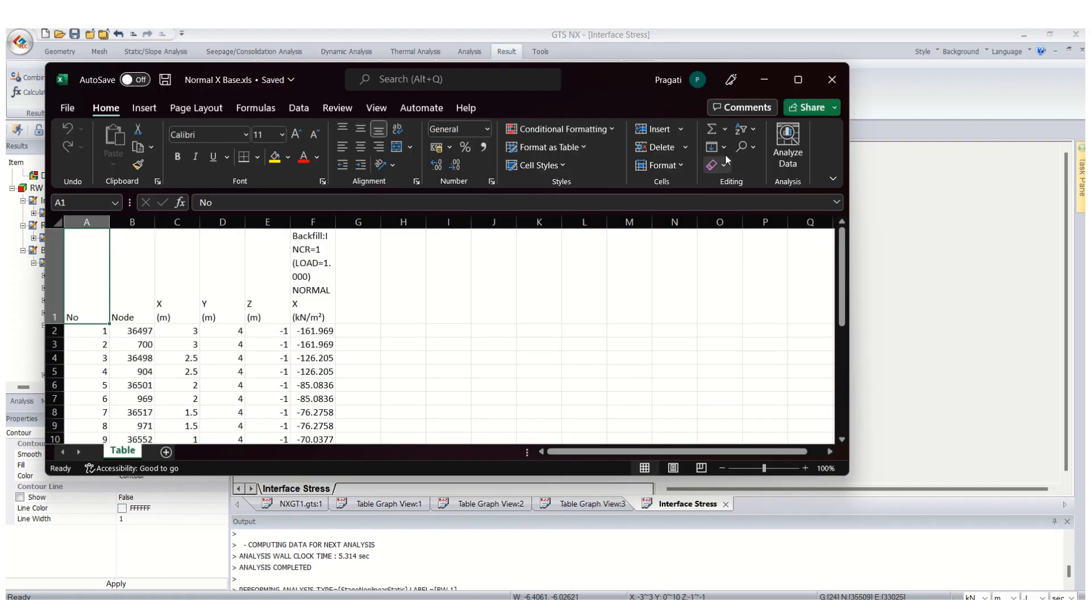
click(798, 80)
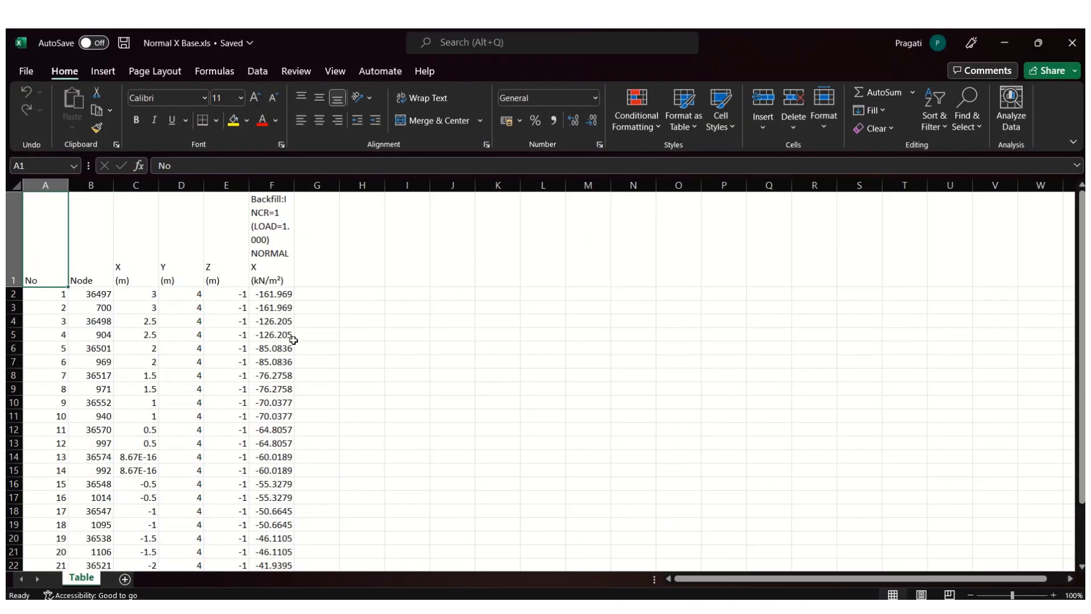
scroll(289, 345, down, 3)
scroll(289, 346, up, 3)
scroll(282, 322, down, 1)
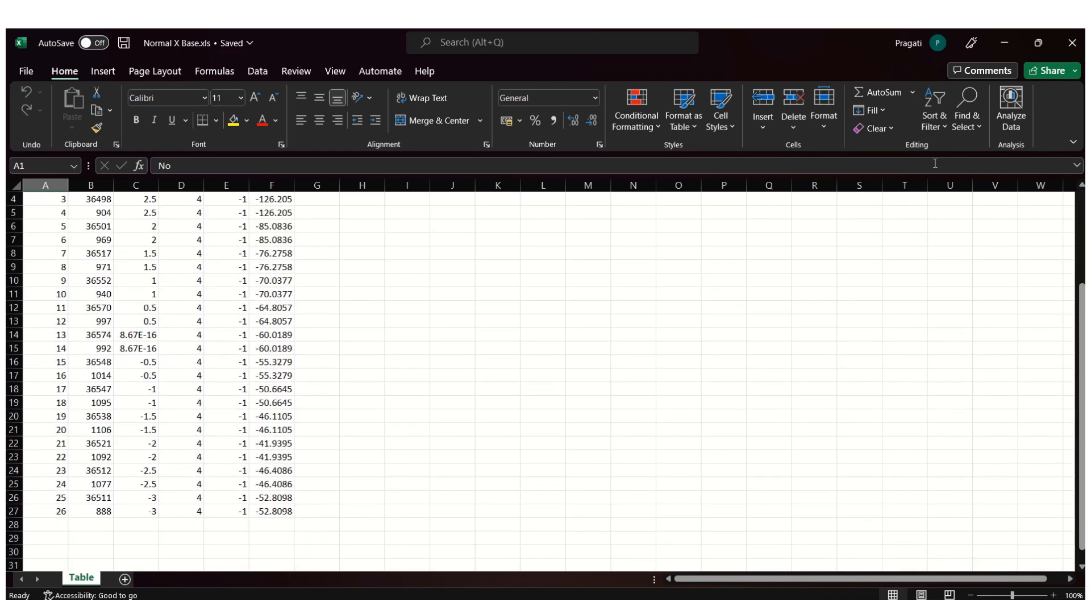
click(1004, 45)
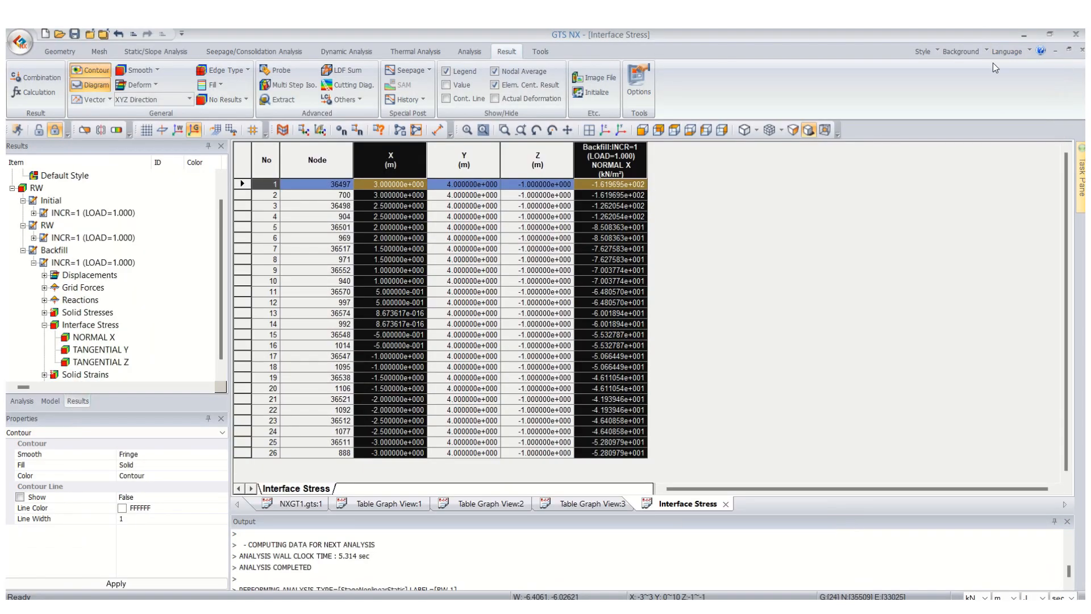
Step: Return to the NXGT1 model in pre-processing mode, show all mesh sets, and inspect the wall base from the front
click(300, 504)
click(42, 134)
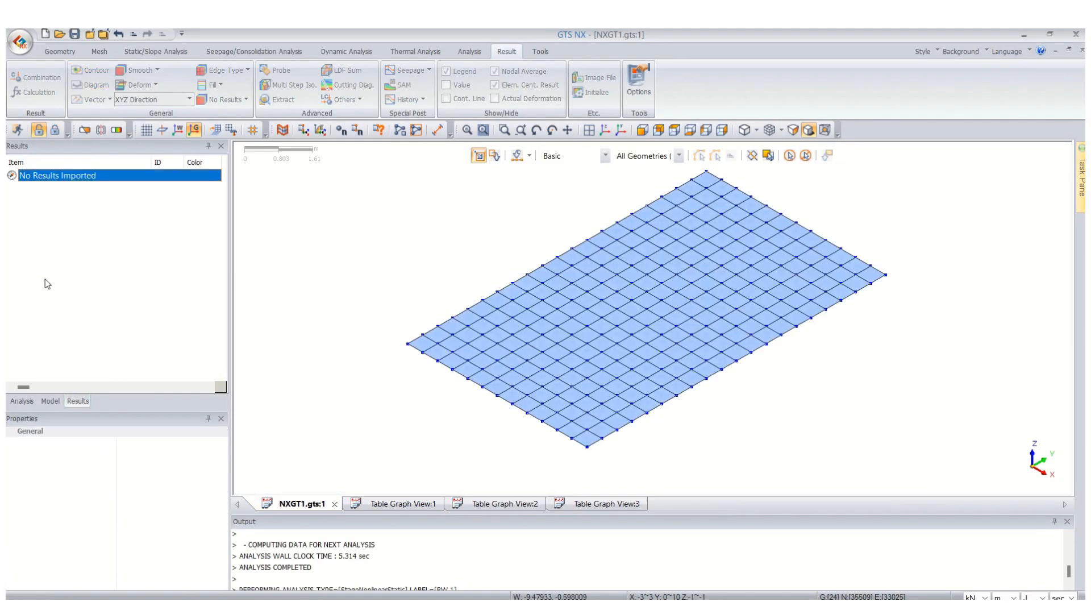
click(47, 401)
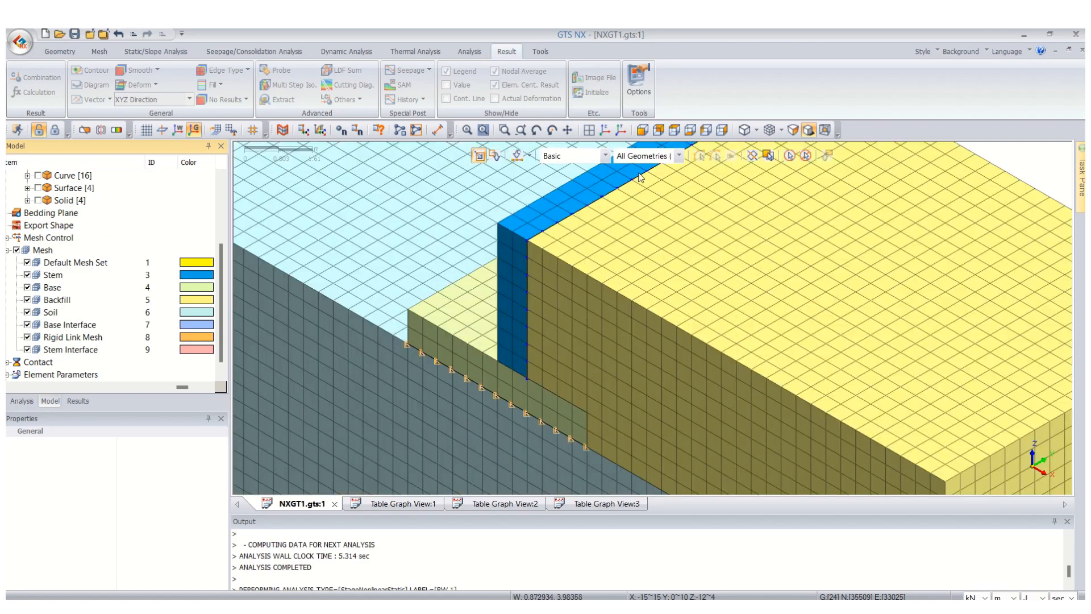
click(585, 135)
scroll(722, 190, up, 1)
scroll(692, 240, up, 1)
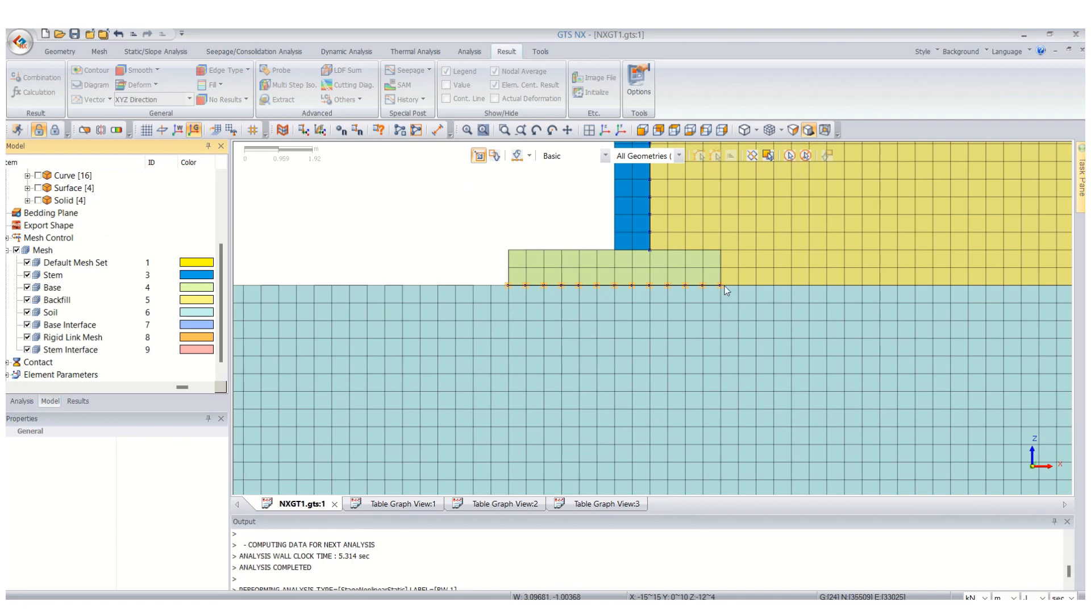
scroll(521, 378, down, 2)
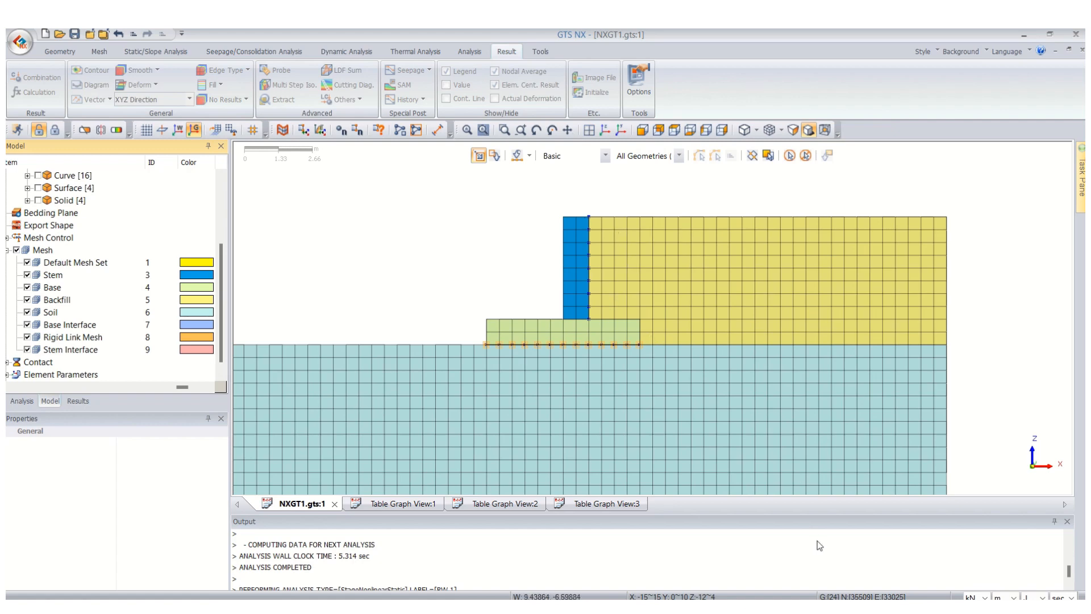
Step: Review the stem normal stresses in the Normal X Stem workbook, and return to the full front view of the wall in GTS NX
mouse_move(817, 607)
click(687, 558)
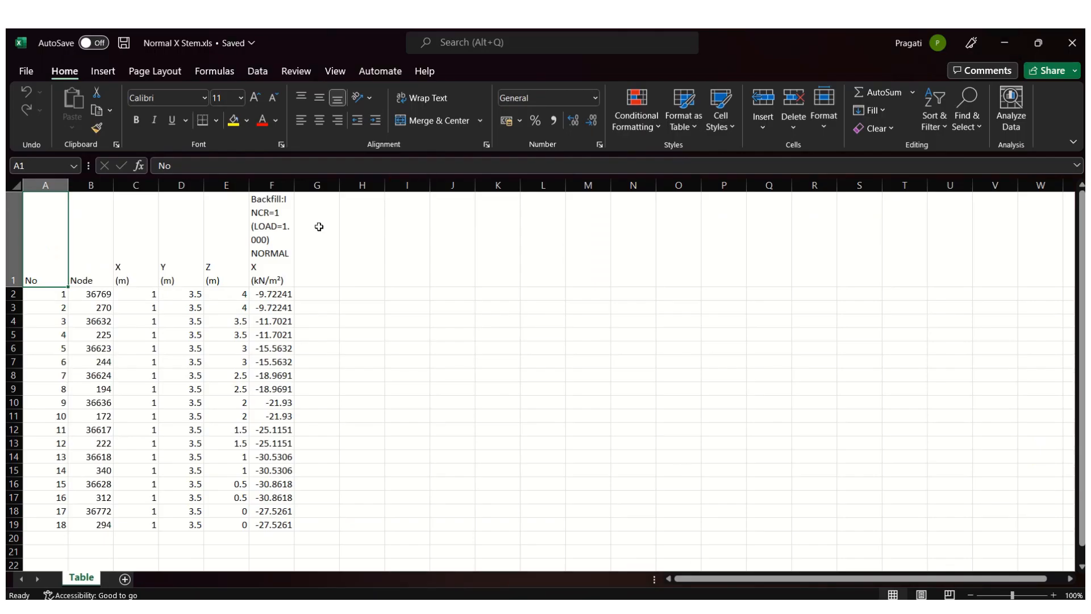
click(1005, 43)
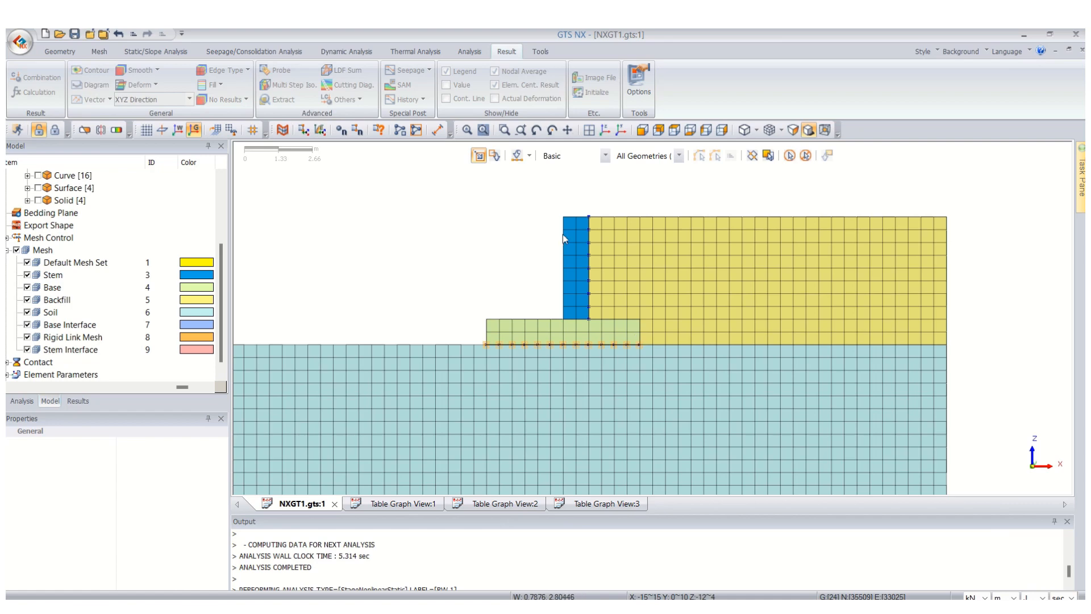
scroll(561, 235, down, 3)
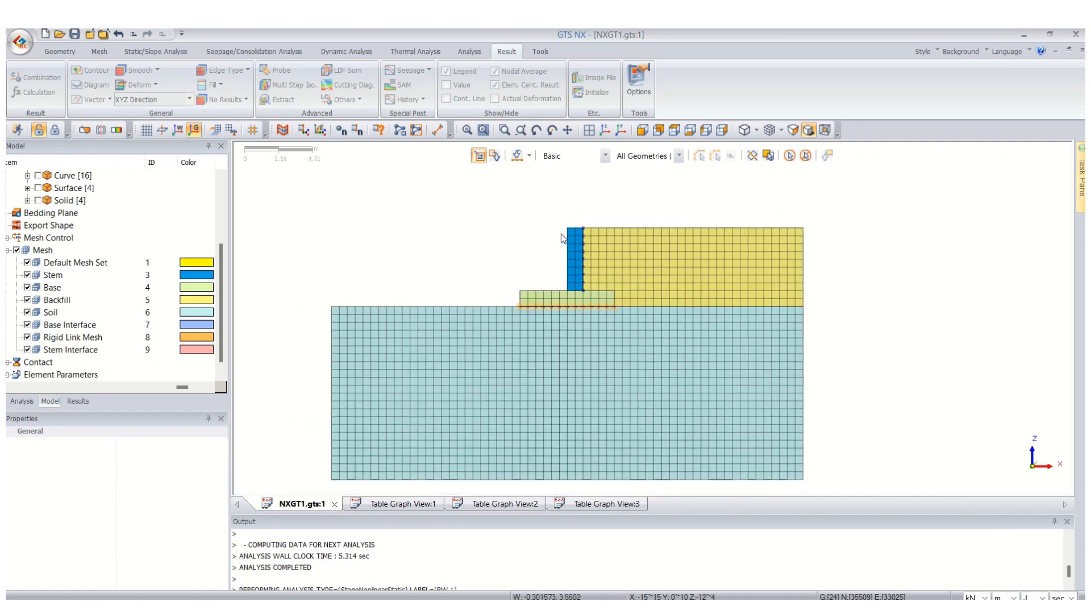